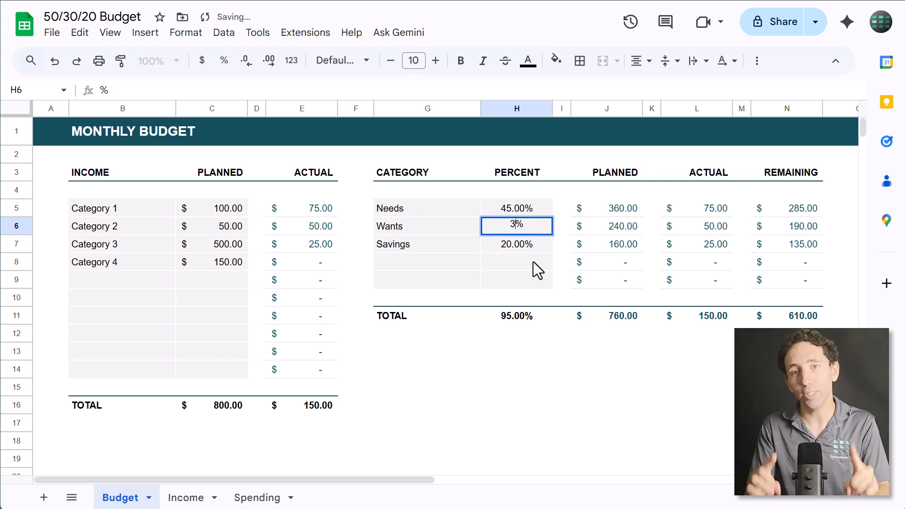
# Confirm the Wants percentage and look through the finished template's Income, Spending and Budget sheets
pyautogui.press('Return')
pyautogui.click(186, 498)
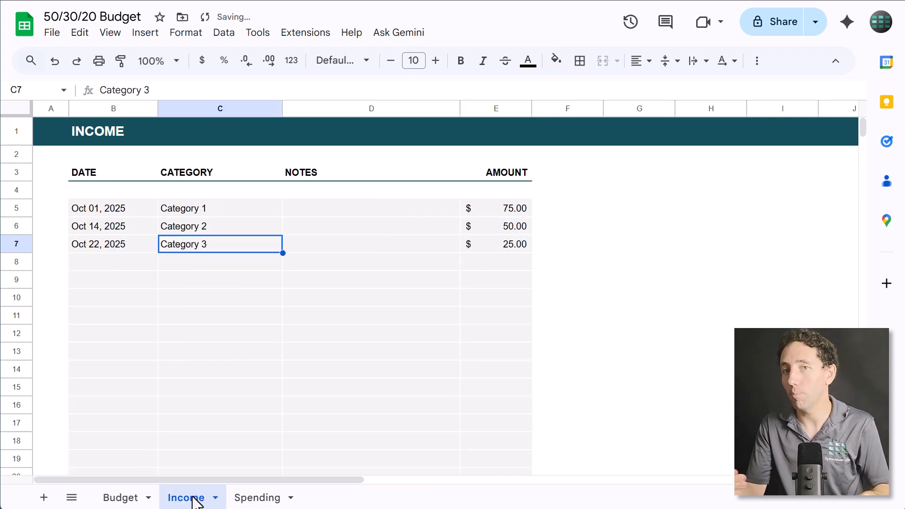
pyautogui.click(253, 497)
pyautogui.click(136, 496)
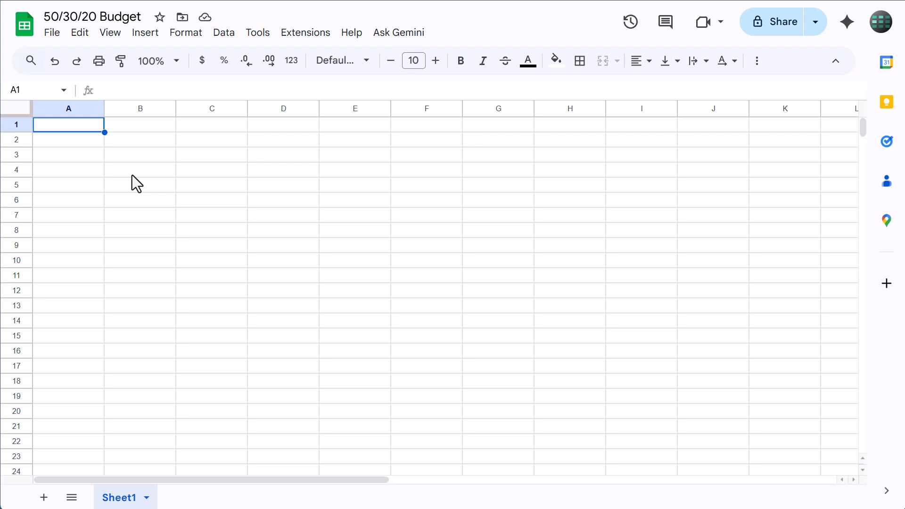
# Set the height of rows 1 to 1000 to 25 pixels
pyautogui.click(47, 91)
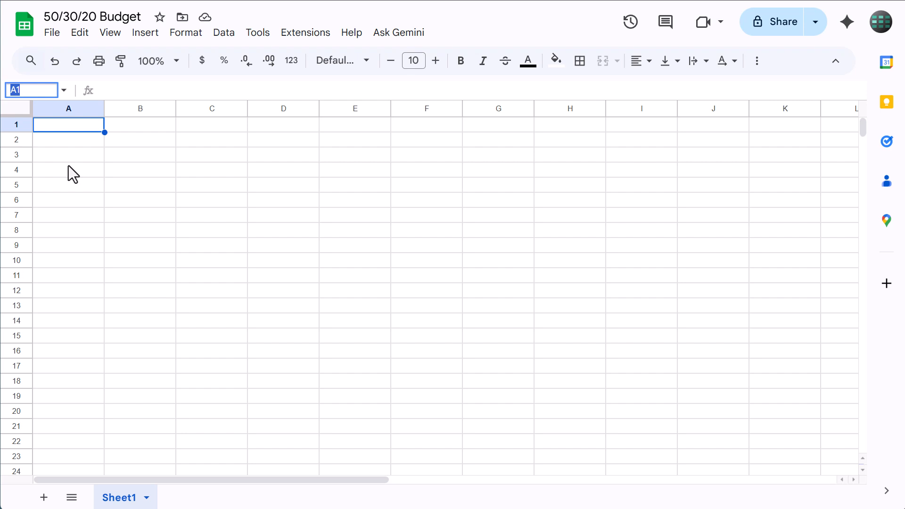
pyautogui.write('1:1000')
pyautogui.press('Return')
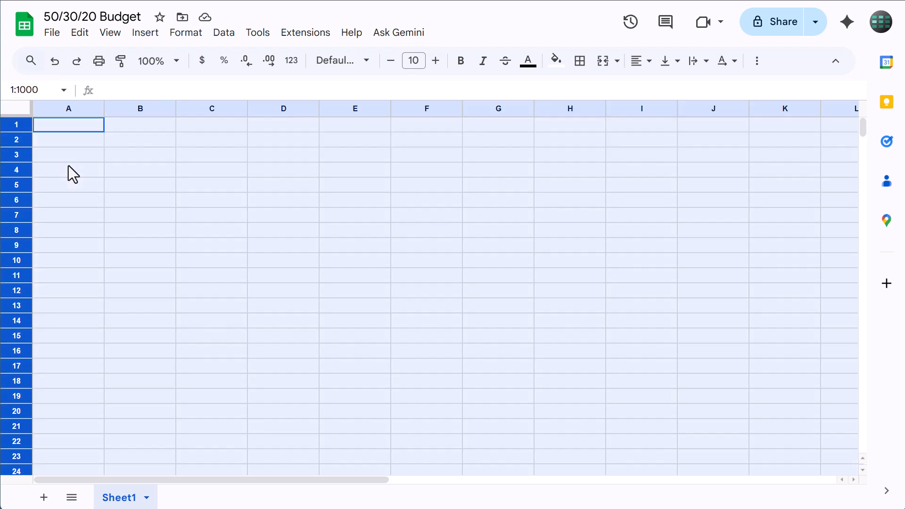
pyautogui.rightClick(20, 142)
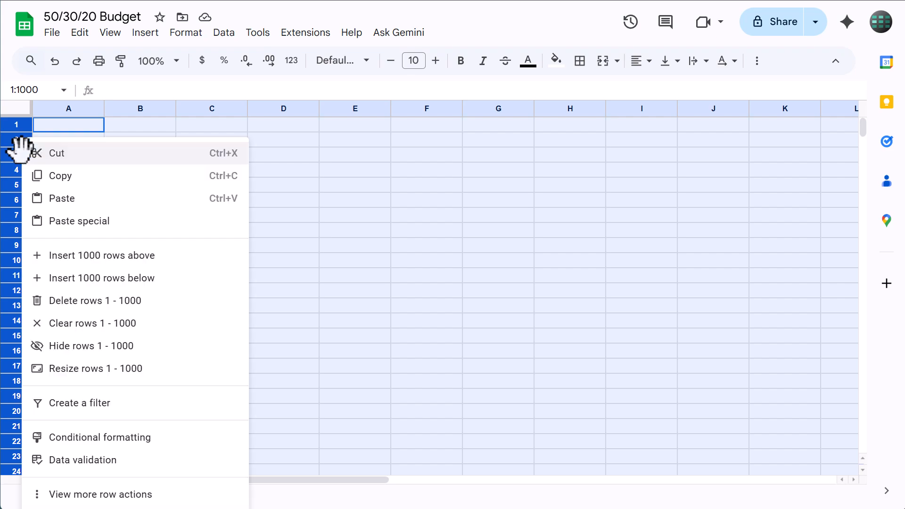
pyautogui.click(69, 370)
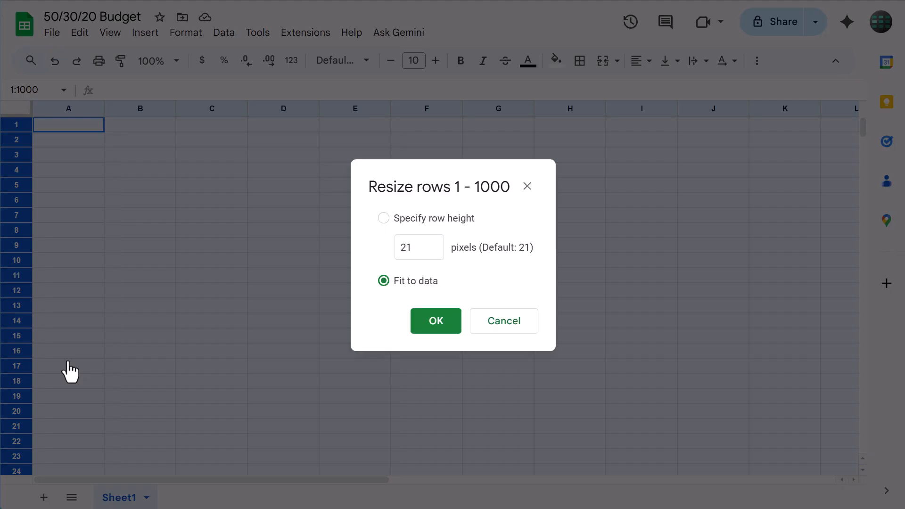
pyautogui.moveTo(423, 247); pyautogui.dragTo(385, 248)
pyautogui.write('2')
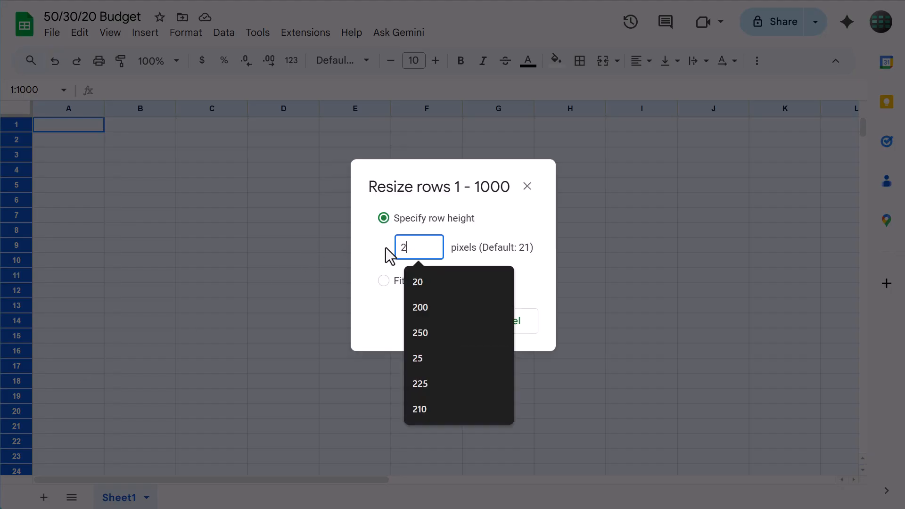
pyautogui.write('5')
pyautogui.click(396, 262)
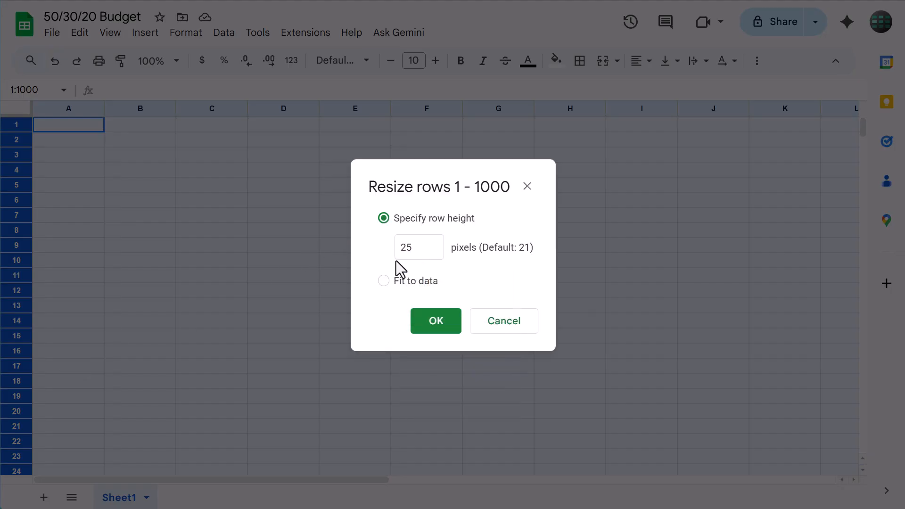
pyautogui.click(430, 322)
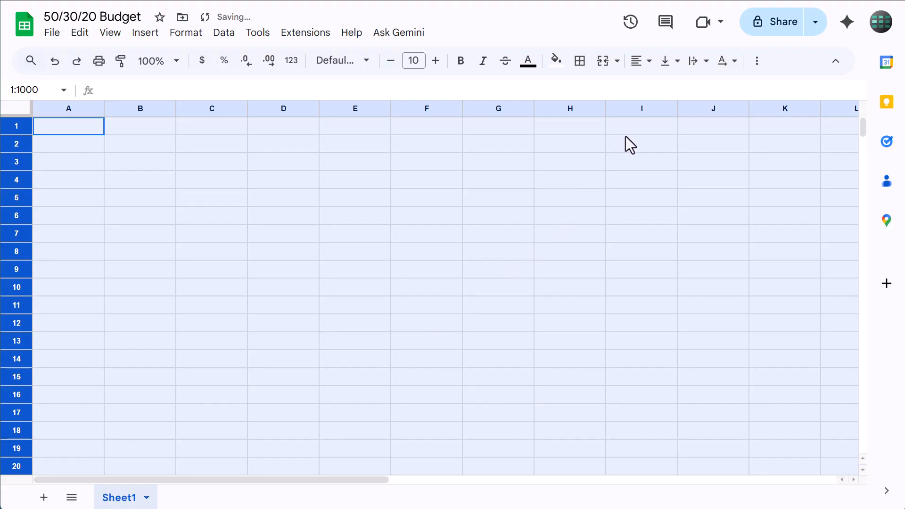
# Align the contents of rows 1 to 1000 vertically to the middle and clear the selection
pyautogui.click(668, 62)
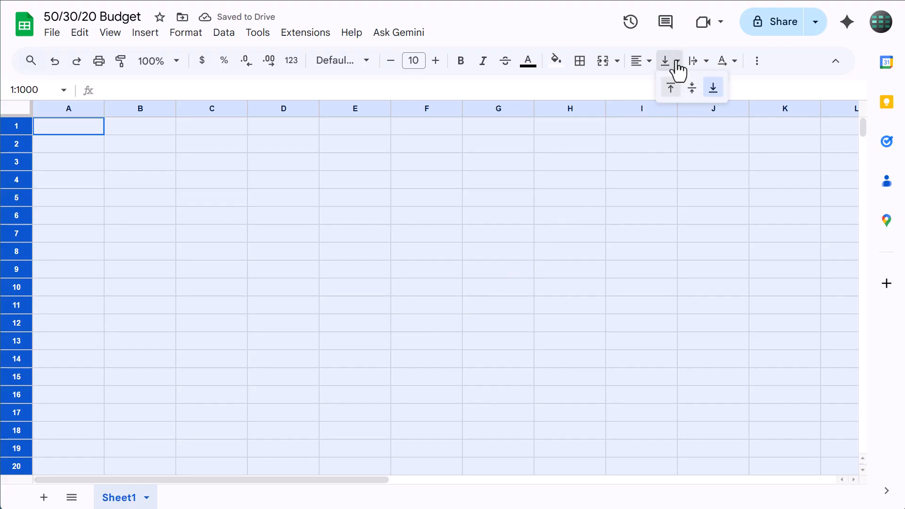
pyautogui.click(693, 90)
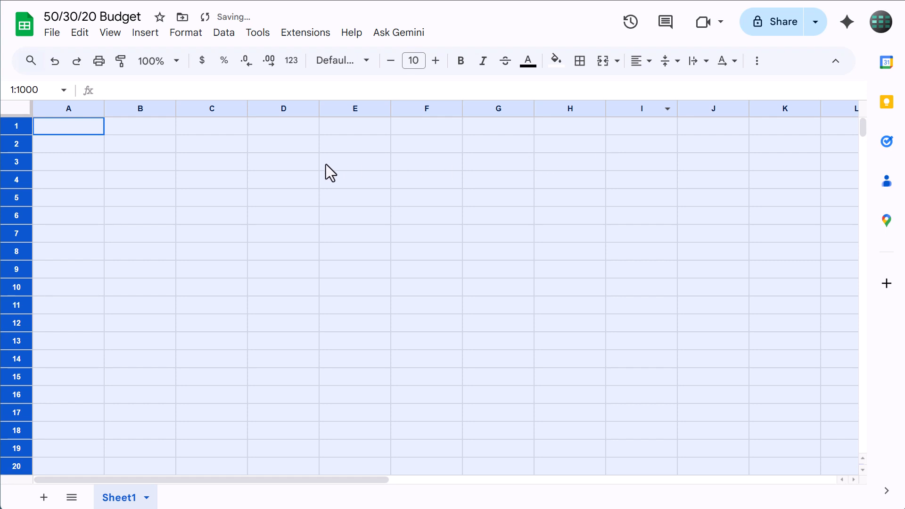
pyautogui.click(152, 151)
# Resize column A to a width of 50 pixels
pyautogui.click(77, 106)
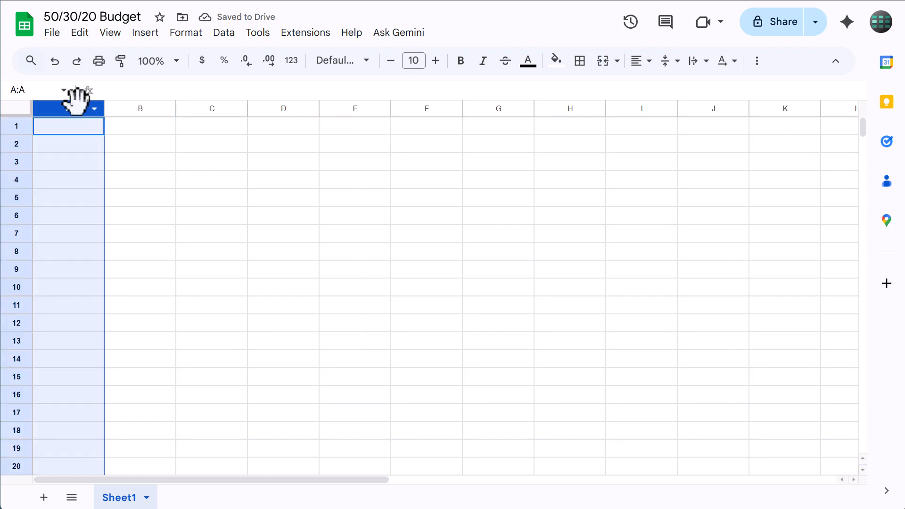
pyautogui.rightClick(75, 101)
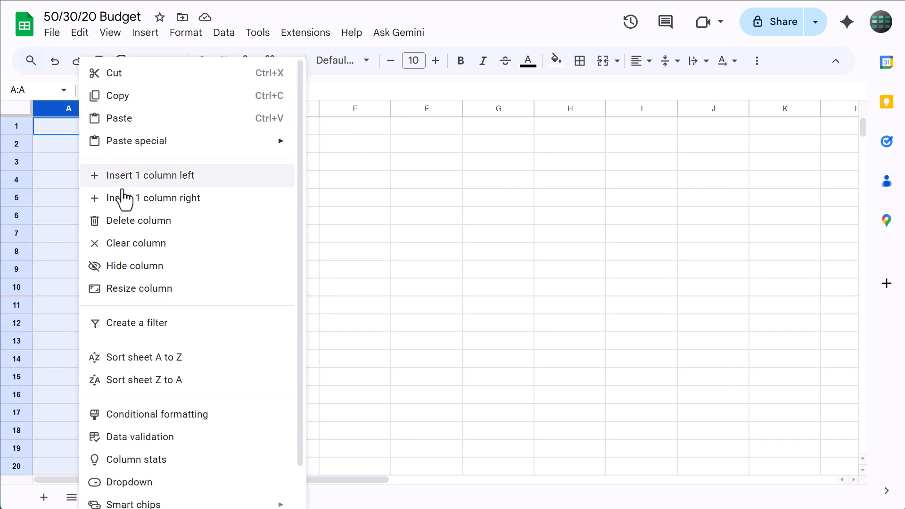
pyautogui.click(194, 289)
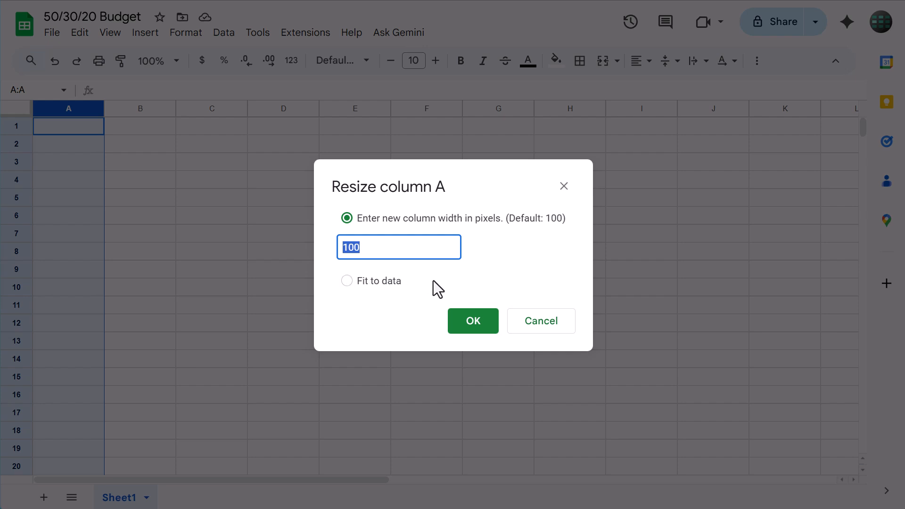
pyautogui.write('50')
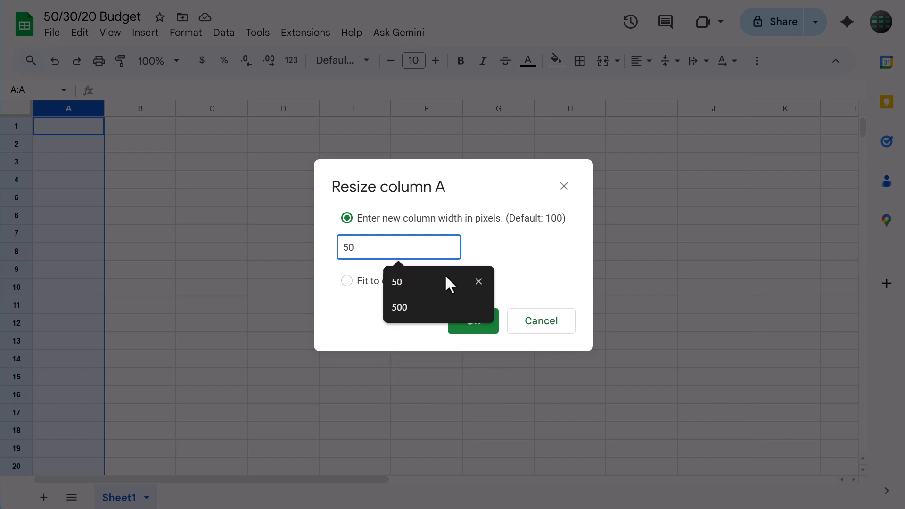
pyautogui.click(473, 321)
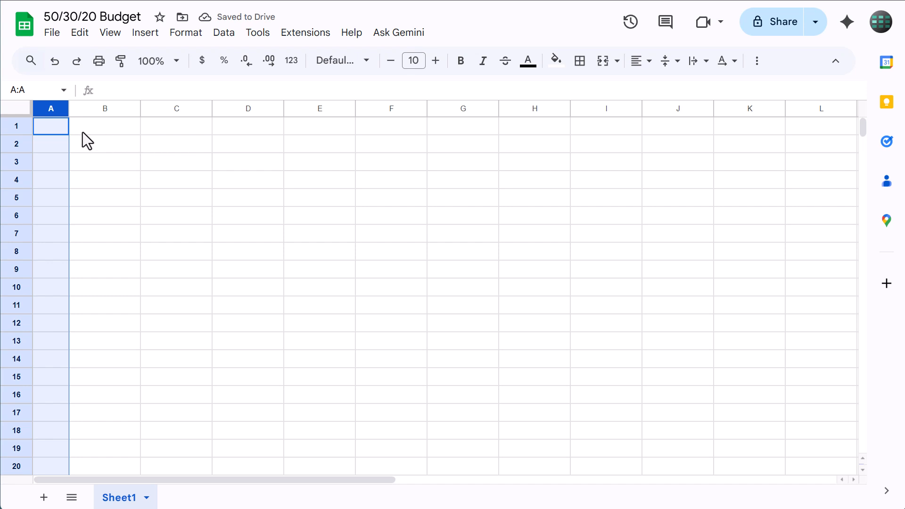
# Set the height of row 1 to 40 pixels
pyautogui.rightClick(19, 125)
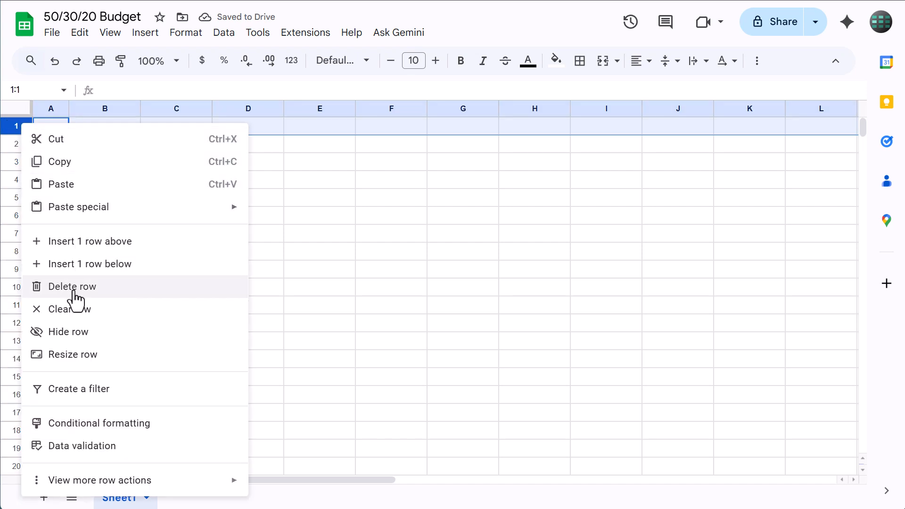
pyautogui.click(88, 360)
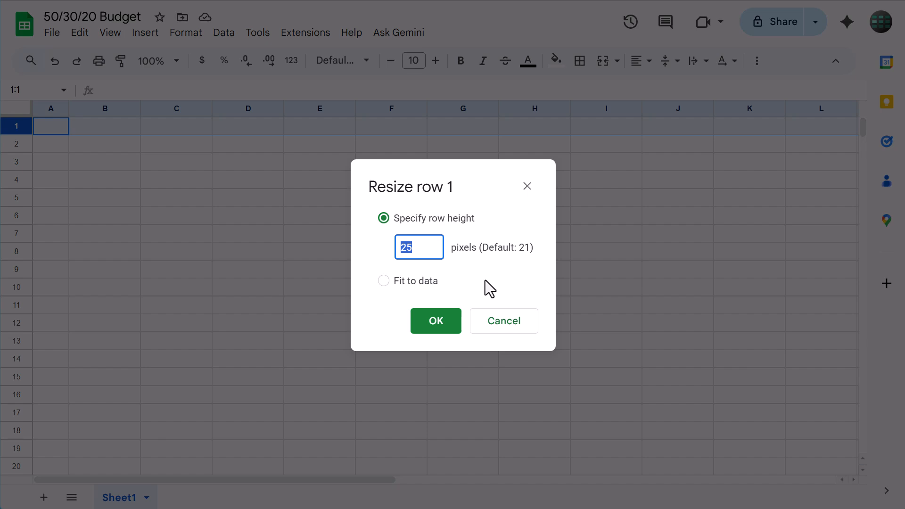
pyautogui.write('40')
pyautogui.press('Return')
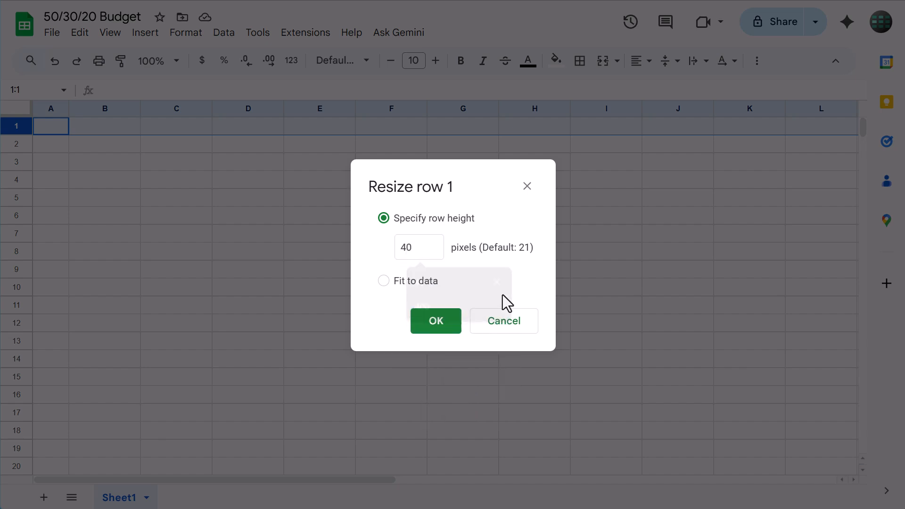
pyautogui.click(430, 325)
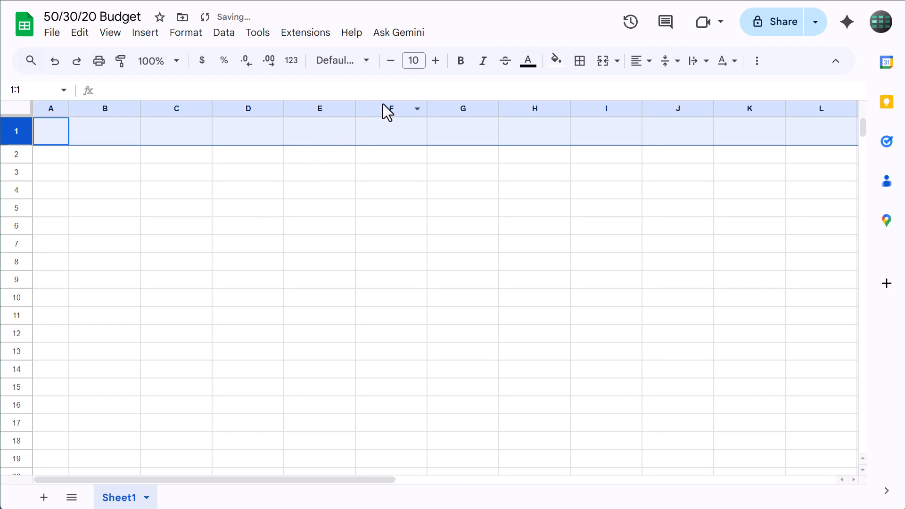
# Format row 1 as a title banner with bold white text at size 14 on a dark teal fill
pyautogui.click(436, 62)
pyautogui.click(436, 62)
pyautogui.click(436, 62)
pyautogui.click(461, 61)
pyautogui.click(533, 66)
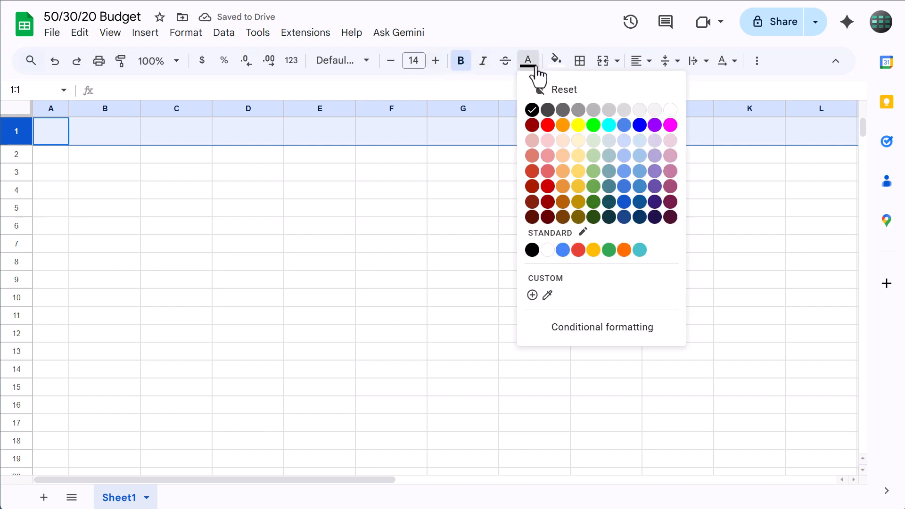
pyautogui.click(668, 111)
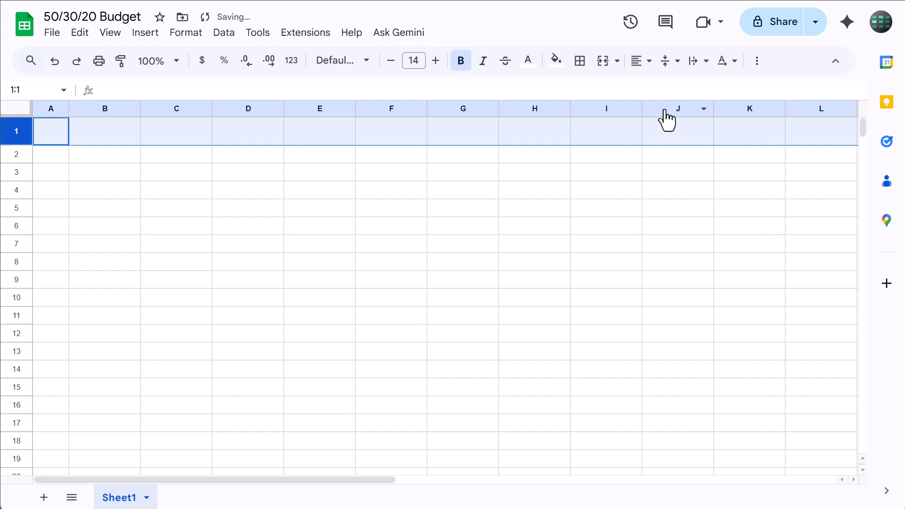
pyautogui.click(559, 68)
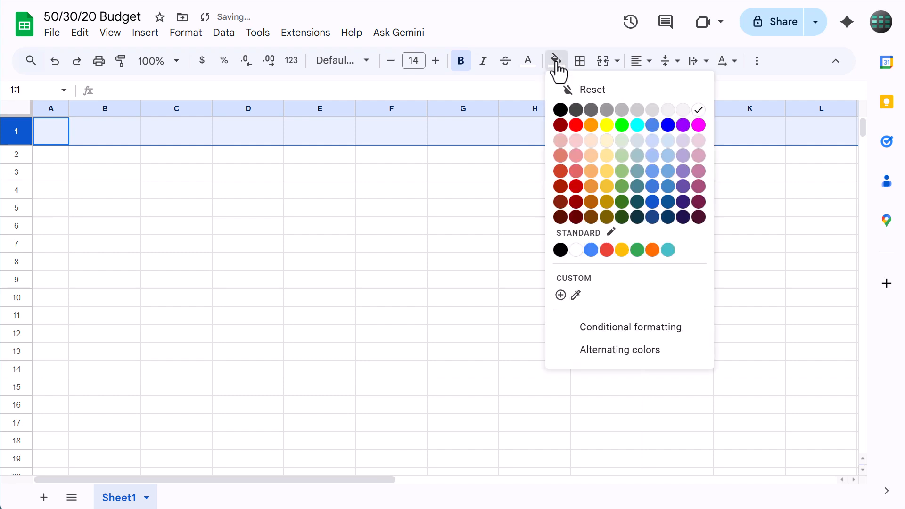
pyautogui.click(637, 202)
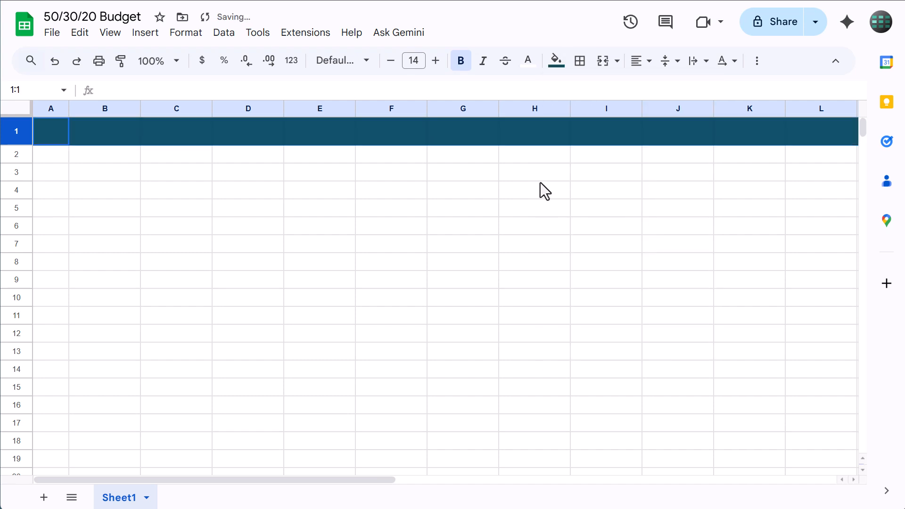
# Enter the title MONTHLY BUDGET in cell B1
pyautogui.click(101, 130)
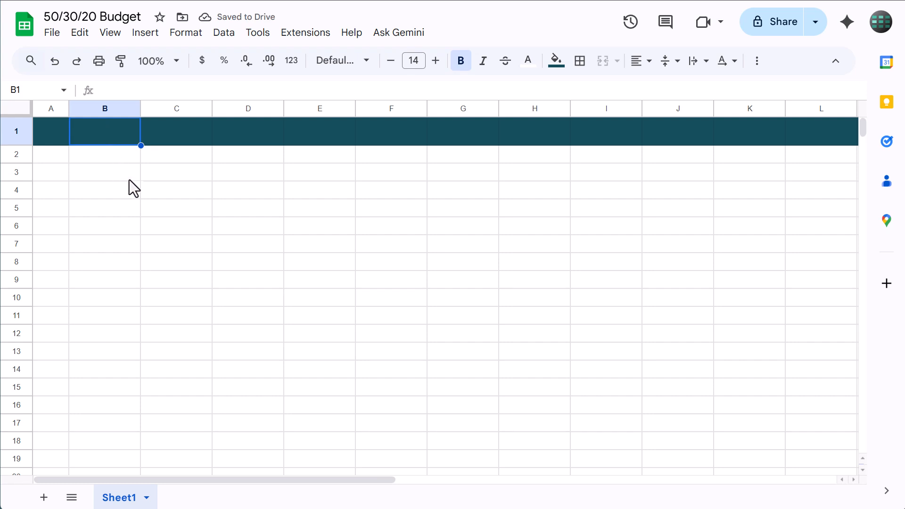
pyautogui.write('MONTH')
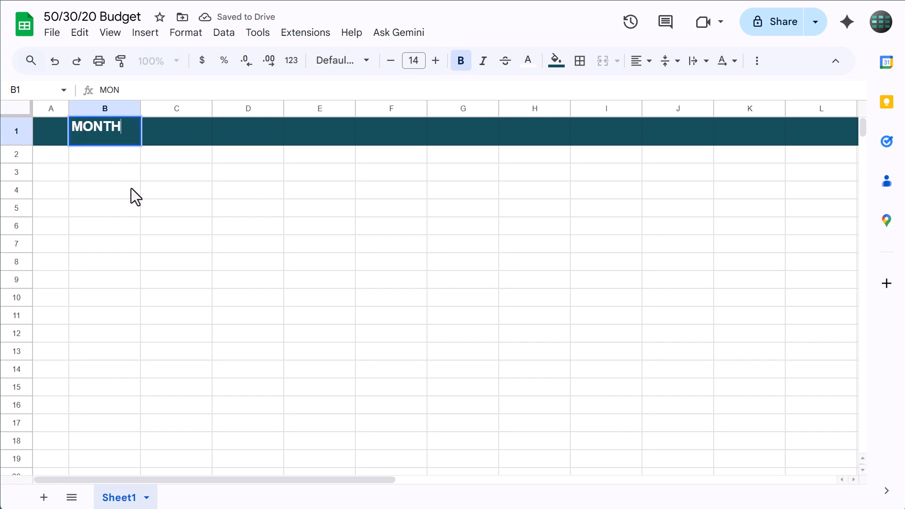
pyautogui.write('LY BUDGET')
pyautogui.press('Return')
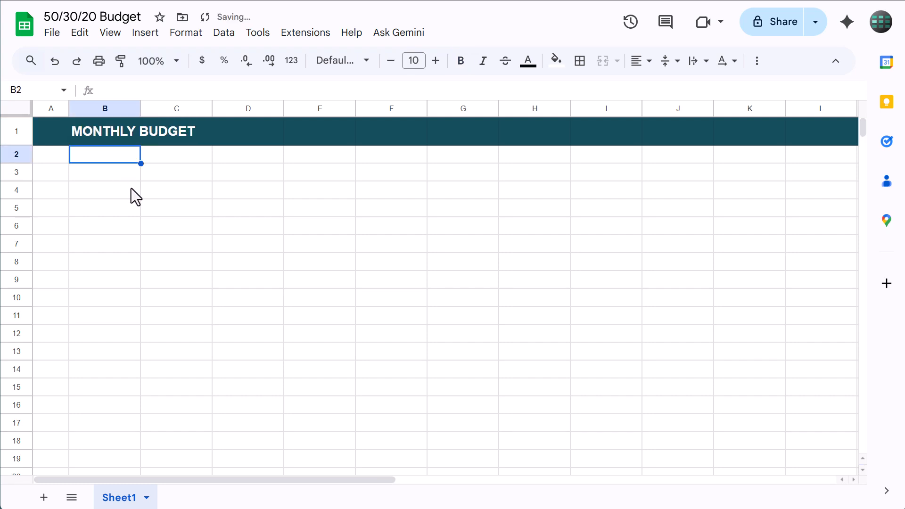
# Hide the gridlines on the sheet and select cell B3
pyautogui.click(110, 34)
pyautogui.moveTo(120, 59)
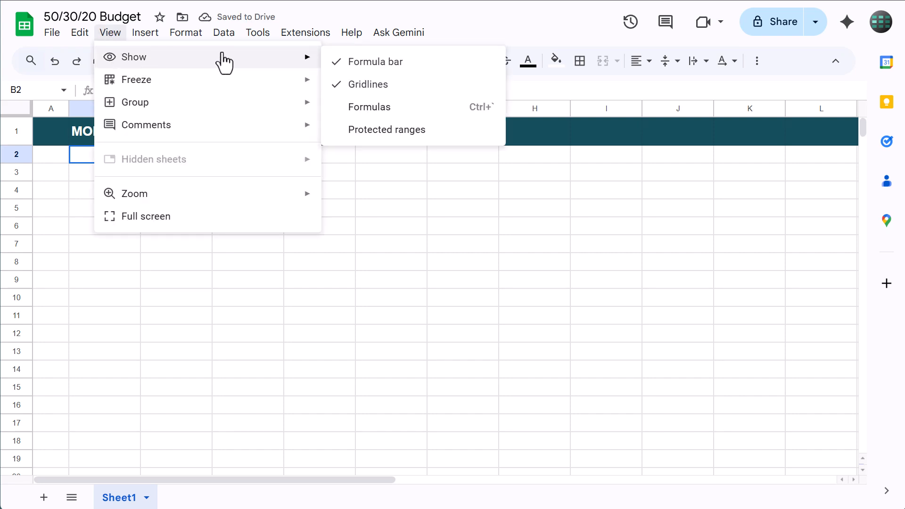
pyautogui.click(349, 85)
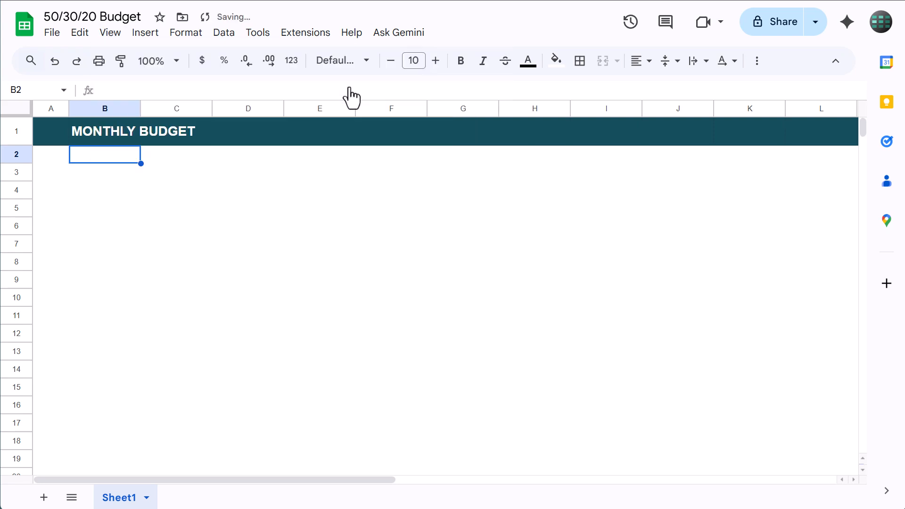
pyautogui.click(111, 176)
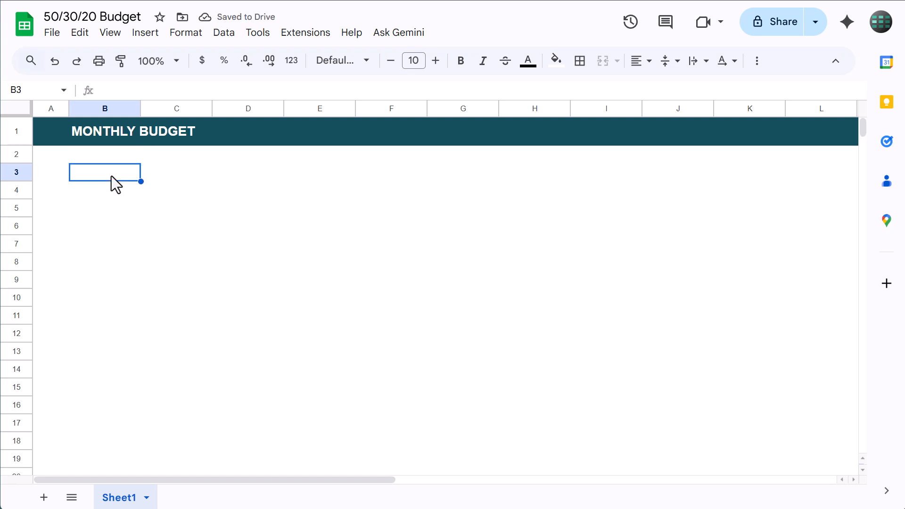
# Duplicate Sheet1 and rename the original sheet Budget
pyautogui.rightClick(124, 494)
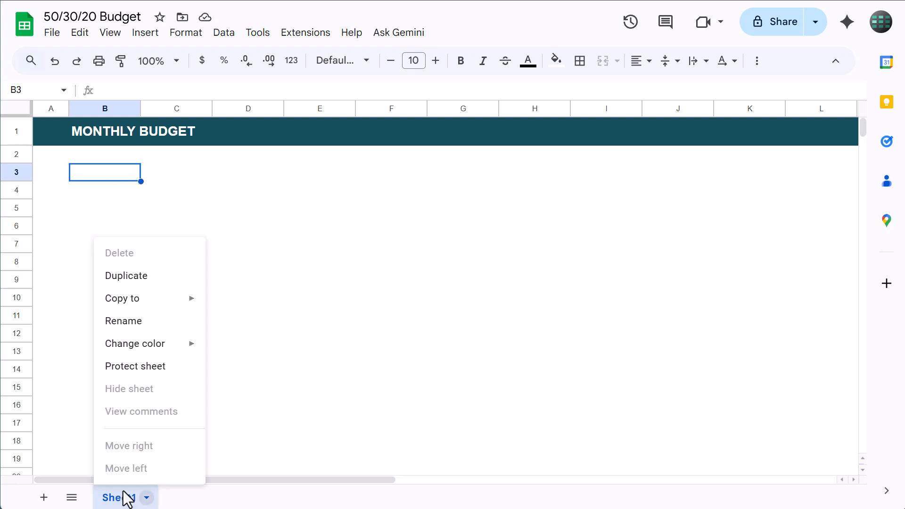
pyautogui.click(166, 282)
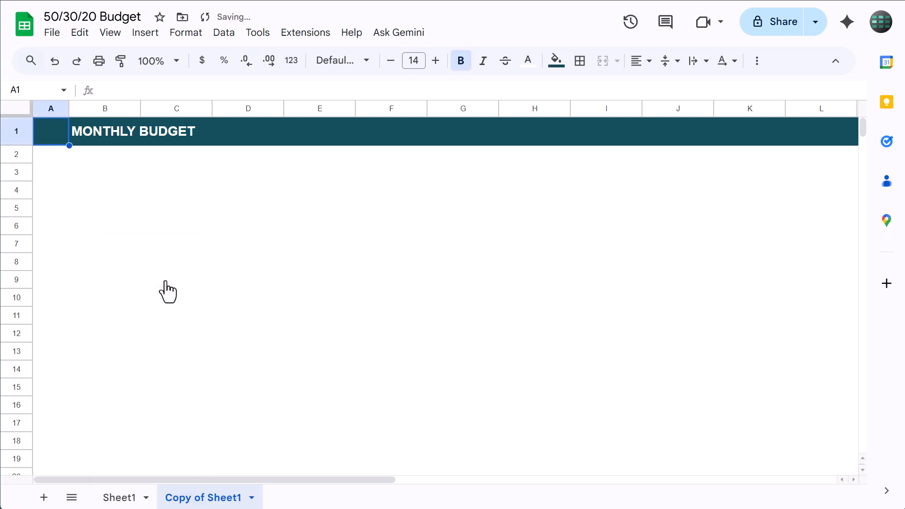
pyautogui.doubleClick(118, 497)
pyautogui.write('Budget')
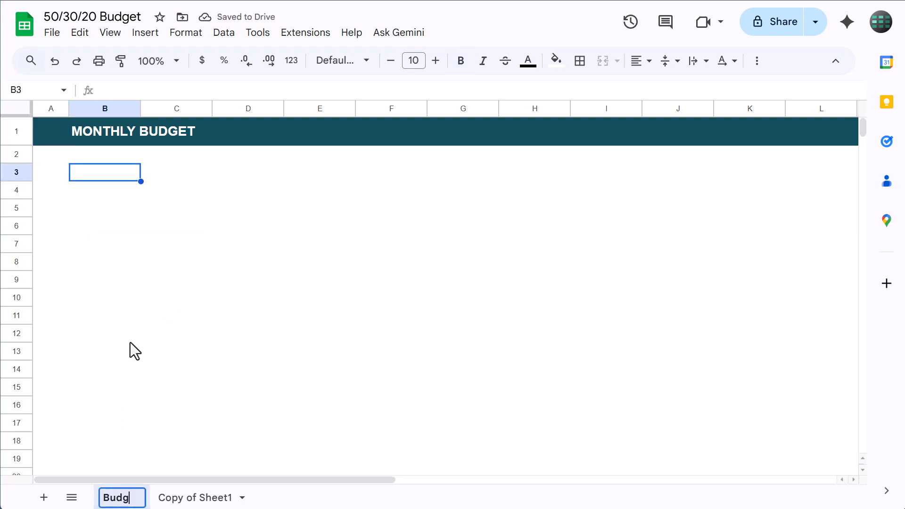
# Rename the duplicated sheet Income
pyautogui.doubleClick(186, 502)
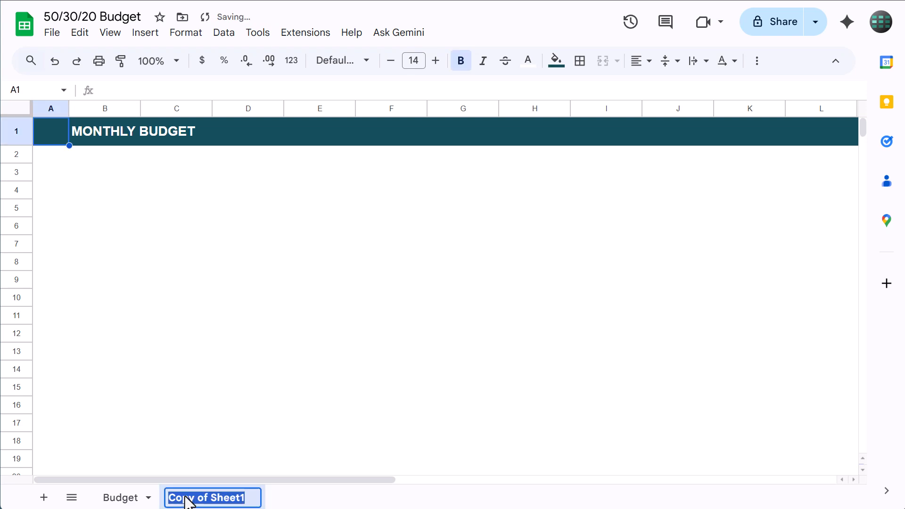
pyautogui.press('BackSpace')
pyautogui.write('Income')
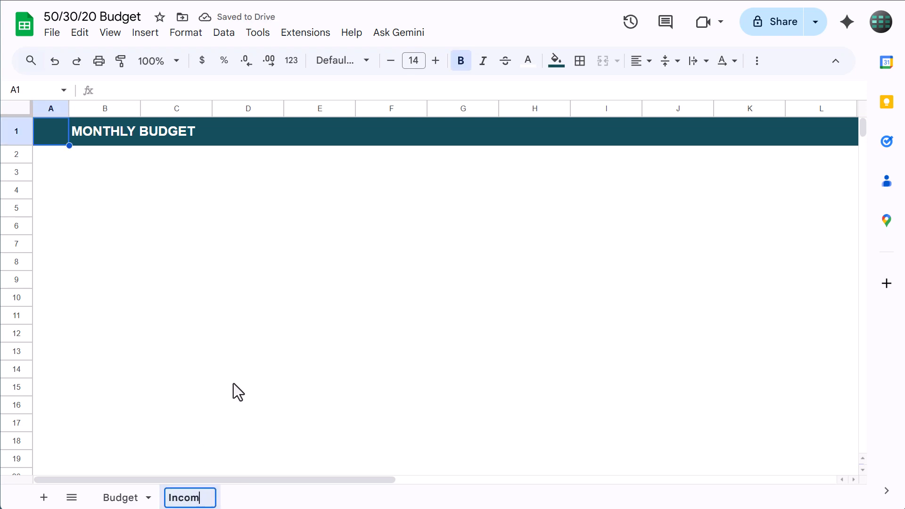
# Finish naming the duplicated sheet Income and switch to the Budget sheet
pyautogui.press('Return')
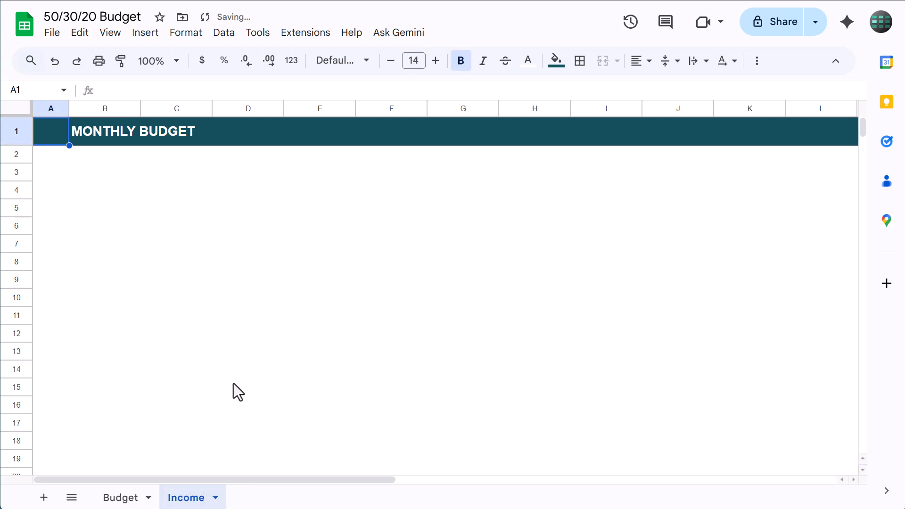
pyautogui.click(123, 497)
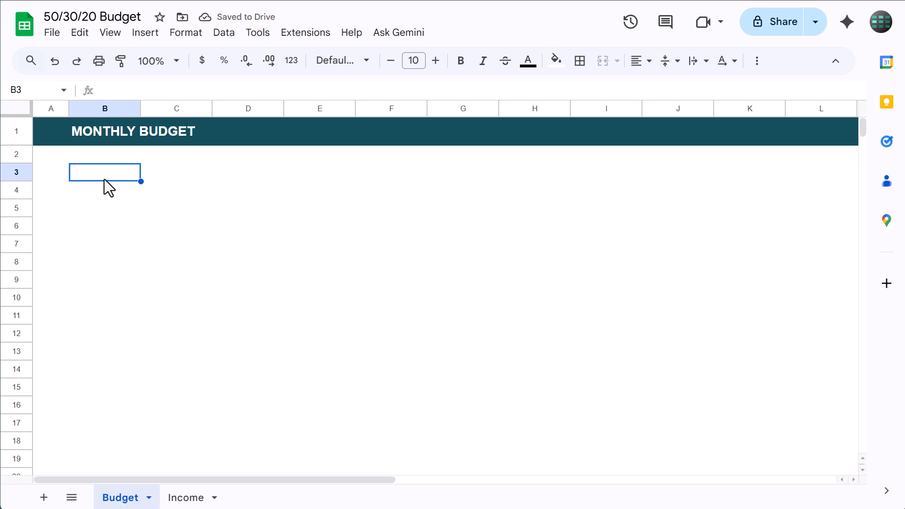
# Resize columns D, I, K and M on the Budget sheet to a width of 25 pixels
pyautogui.click(230, 108)
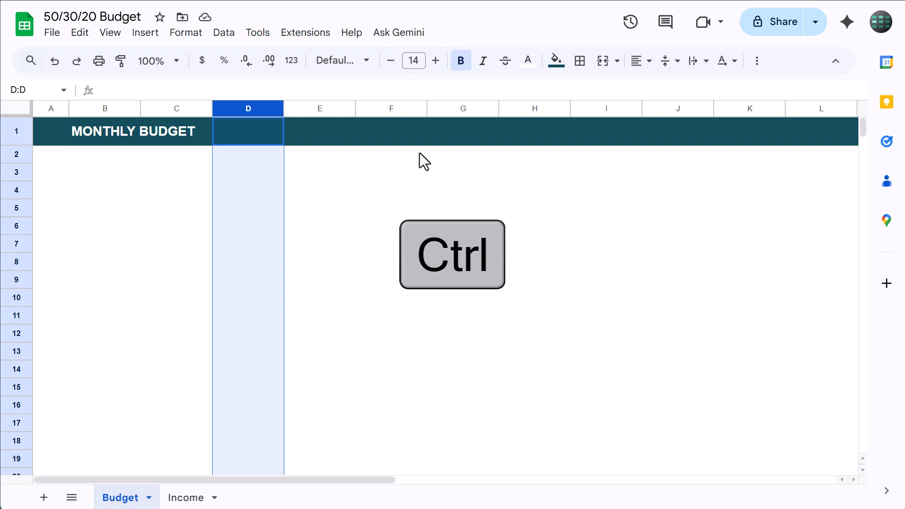
pyautogui.keyDown('ctrl'); pyautogui.click(607, 109); pyautogui.keyUp('ctrl')
pyautogui.keyDown('ctrl'); pyautogui.click(739, 108); pyautogui.keyUp('ctrl')
pyautogui.hscroll(3, 740, 154)
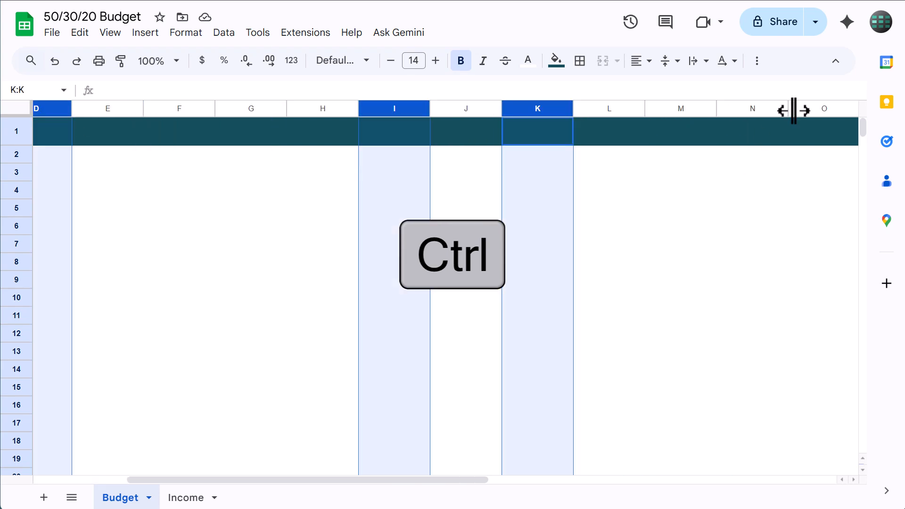
pyautogui.keyDown('ctrl'); pyautogui.click(679, 108); pyautogui.keyUp('ctrl')
pyautogui.rightClick(665, 108)
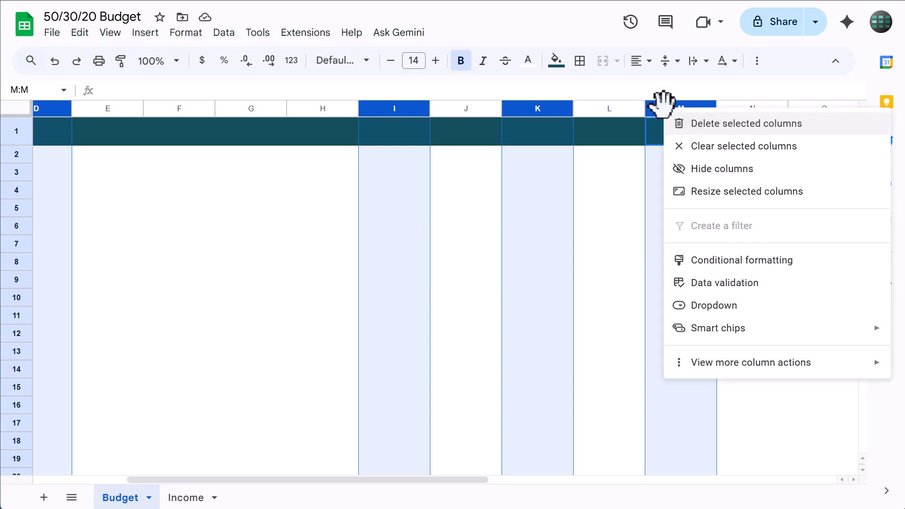
pyautogui.click(700, 190)
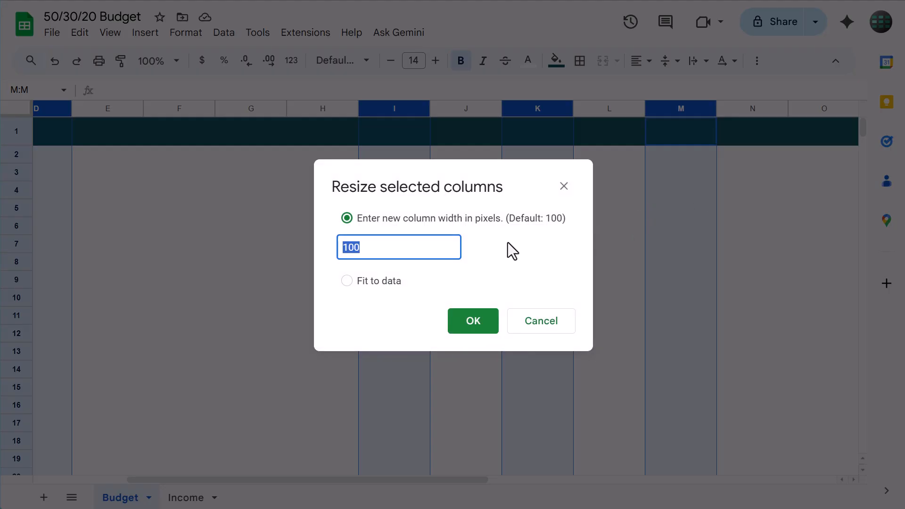
pyautogui.write('25')
pyautogui.click(568, 257)
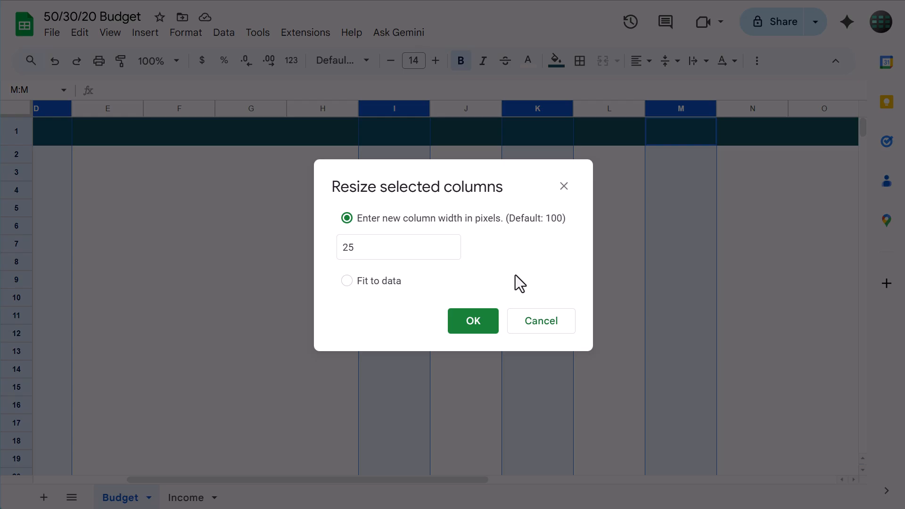
pyautogui.click(490, 318)
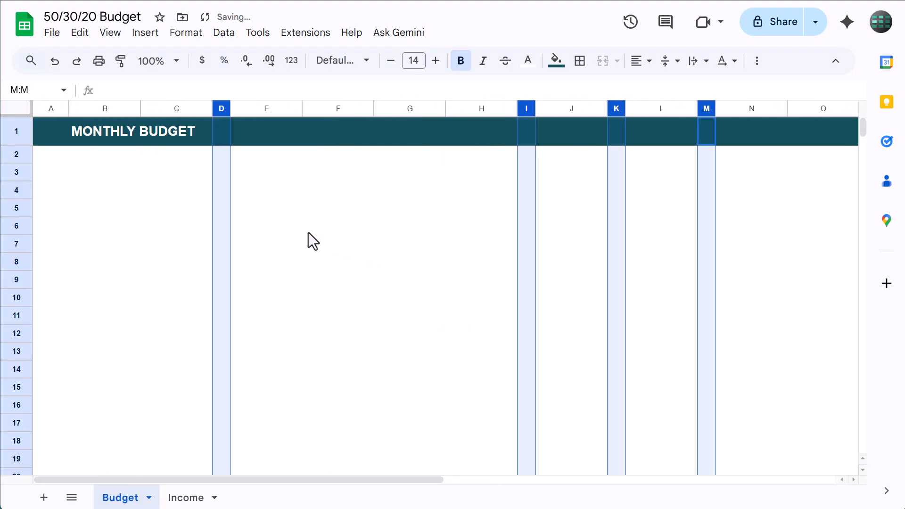
pyautogui.click(308, 233)
# Resize columns B and G to a width of 150 pixels
pyautogui.click(110, 108)
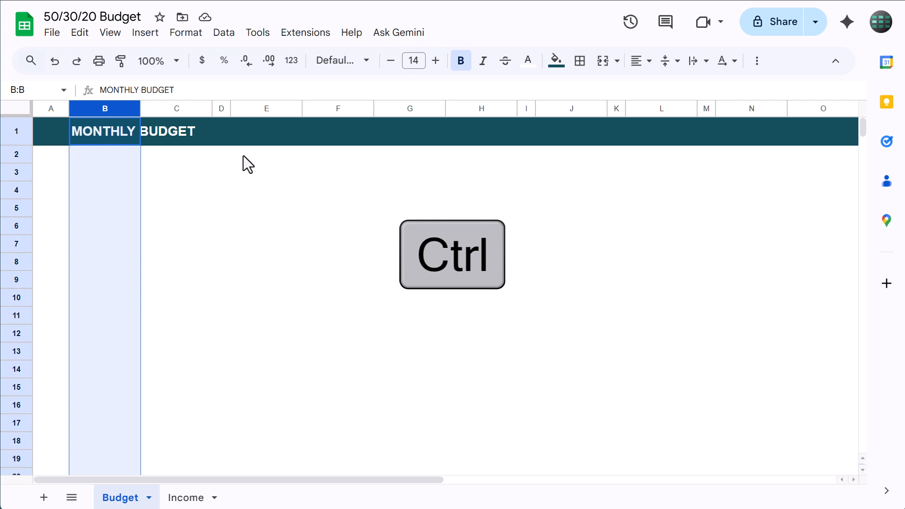
pyautogui.keyDown('ctrl'); pyautogui.click(402, 109); pyautogui.keyUp('ctrl')
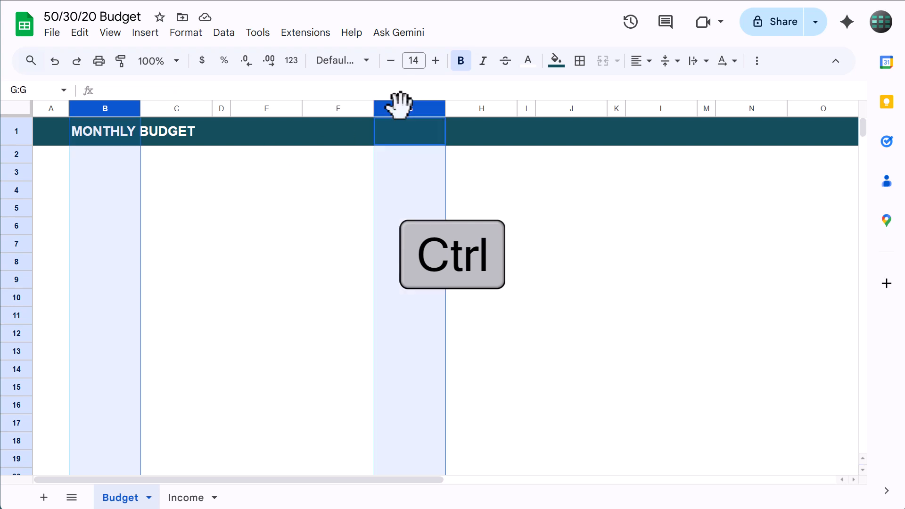
pyautogui.rightClick(395, 106)
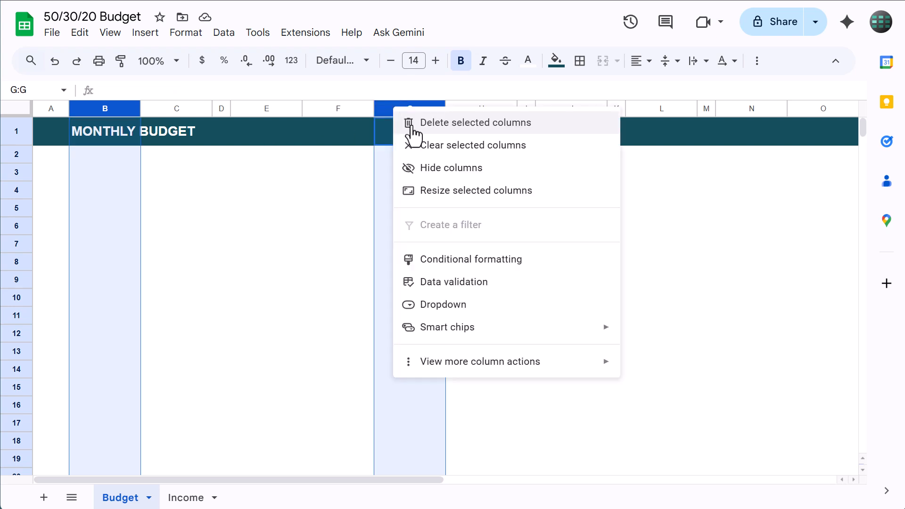
pyautogui.click(439, 191)
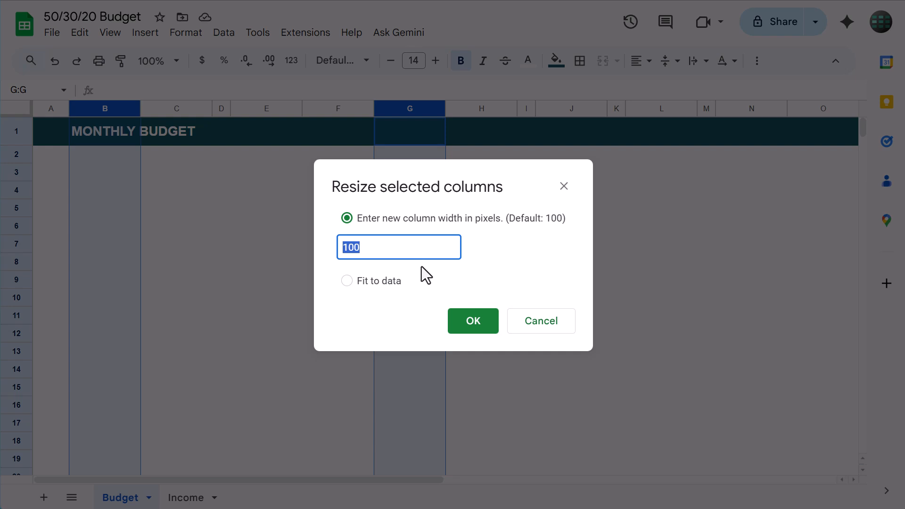
pyautogui.write('150')
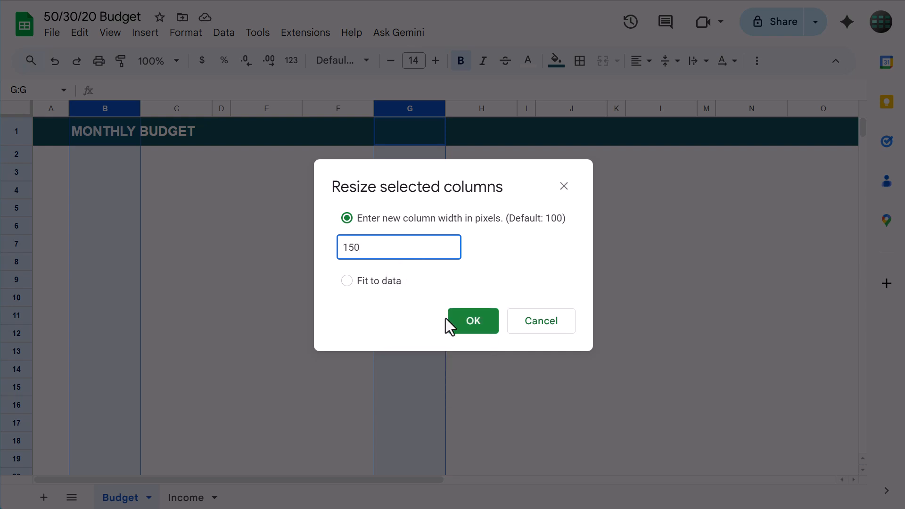
pyautogui.click(448, 320)
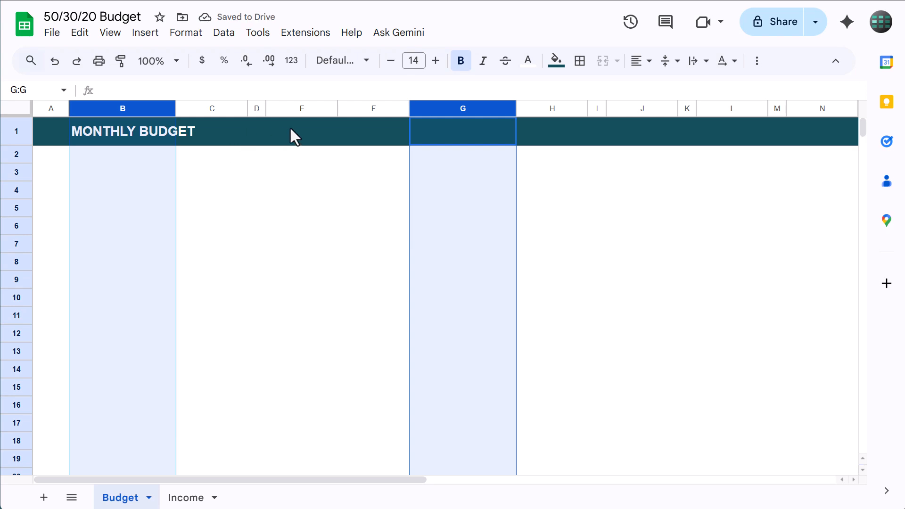
# Resize column F to a width of 50 pixels
pyautogui.click(391, 106)
pyautogui.rightClick(353, 104)
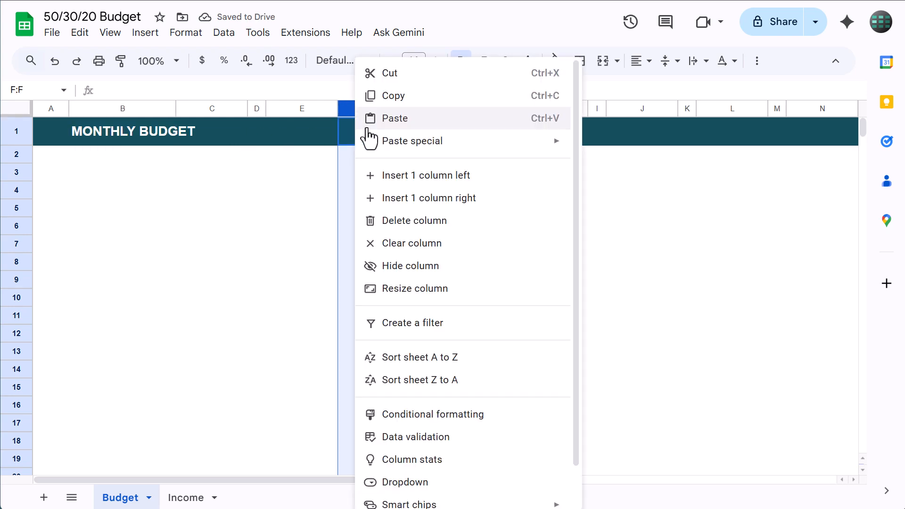
pyautogui.click(409, 289)
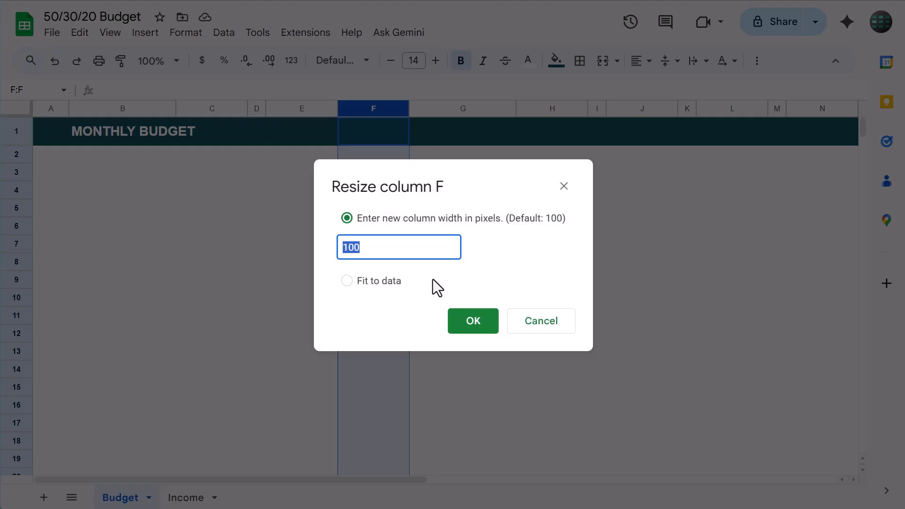
pyautogui.write('50')
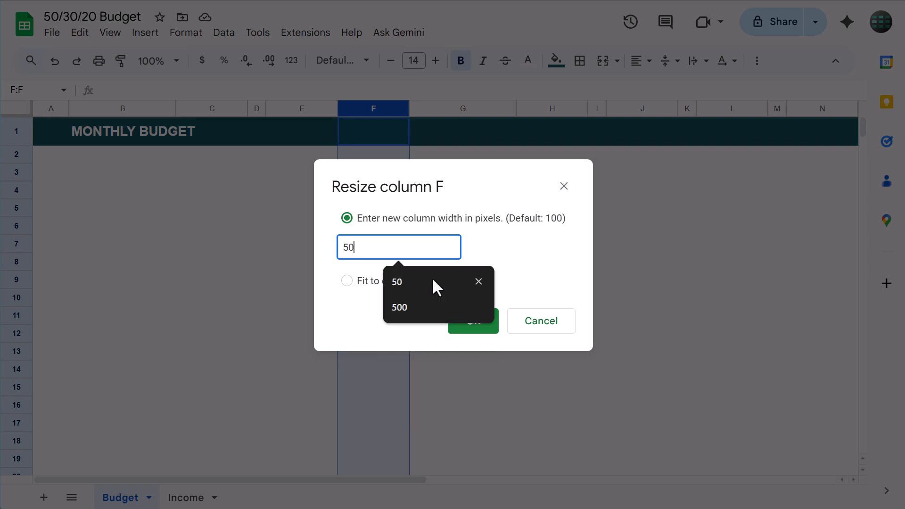
pyautogui.click(491, 272)
pyautogui.click(476, 324)
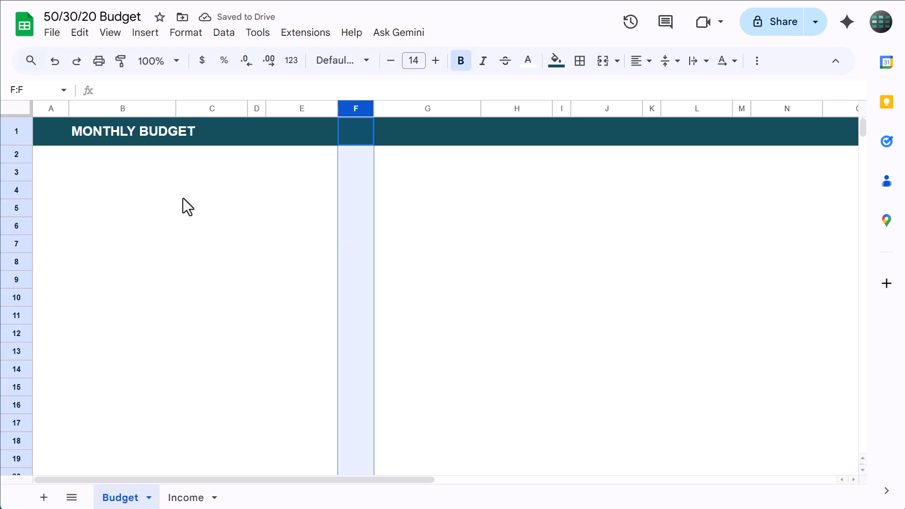
# Enter the income table headings INCOME in B3, PLANNED in C3 and ACTUAL in E3
pyautogui.click(129, 177)
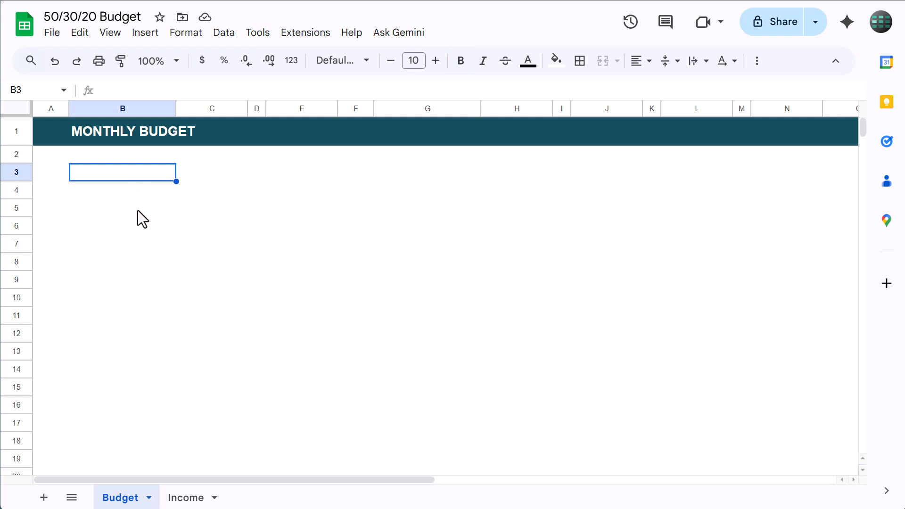
pyautogui.write('INCOME')
pyautogui.press('Tab')
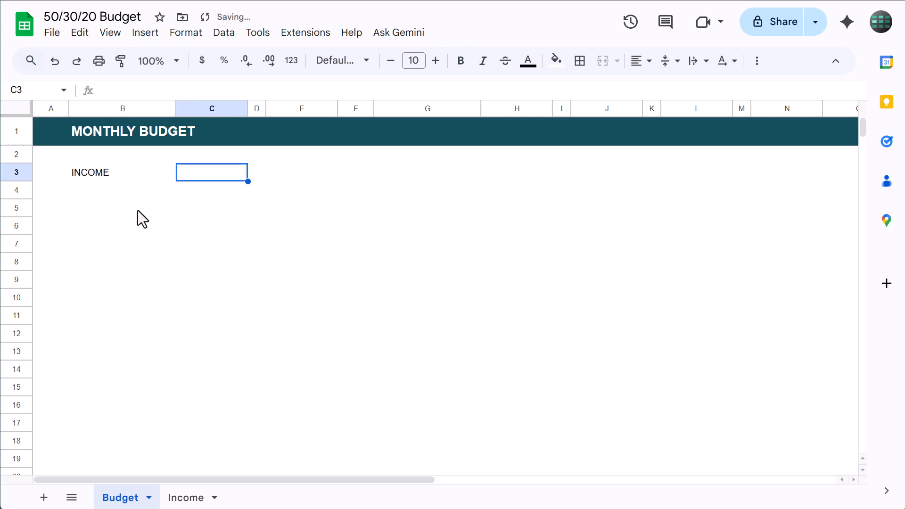
pyautogui.write('PLANNED')
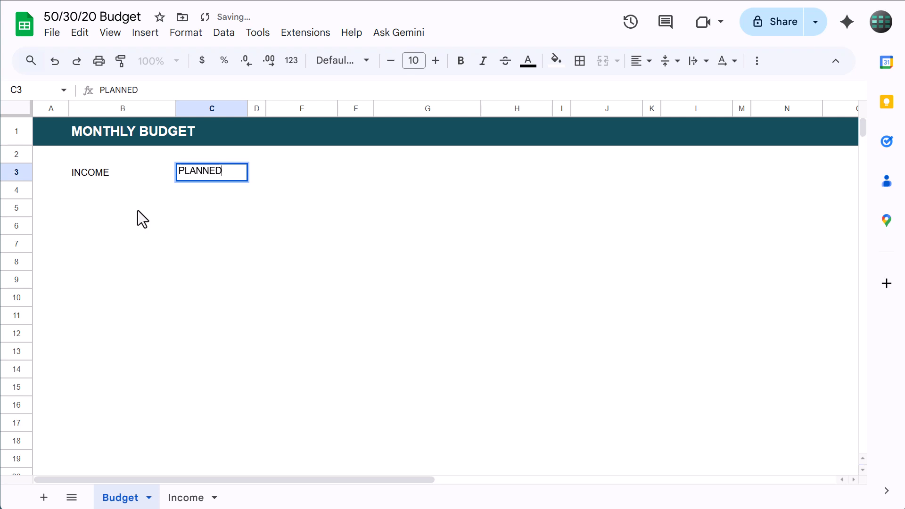
pyautogui.press('Tab')
pyautogui.click(290, 173)
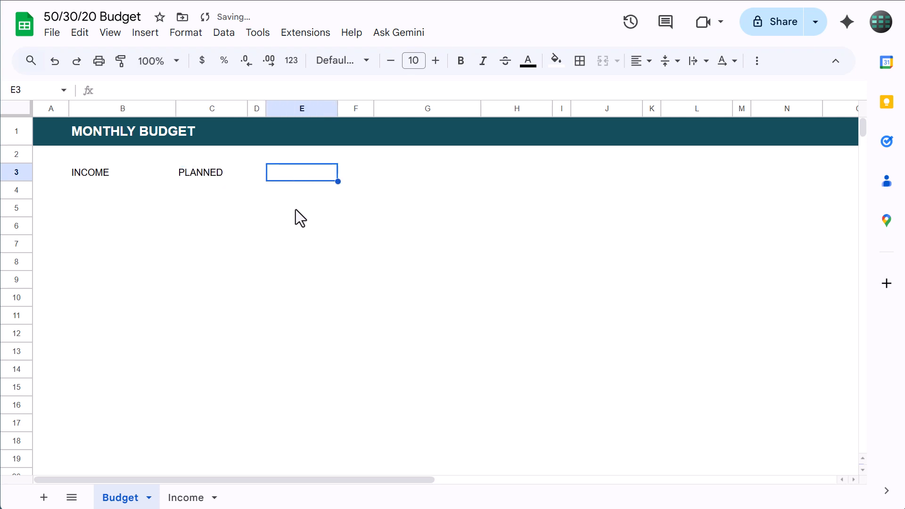
pyautogui.write('ACTUAL')
pyautogui.press('Tab')
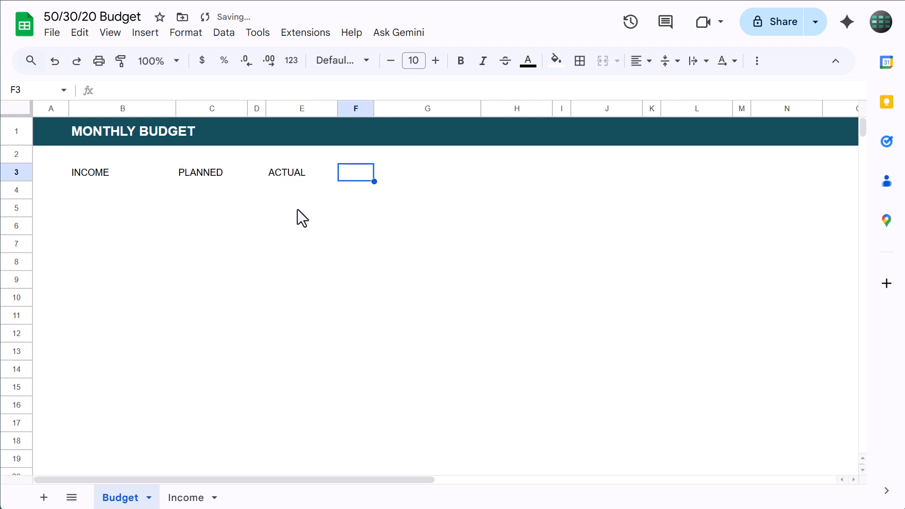
# Enter the headings CATEGORY in G3, PERCENT in H3, PLANNED in J3, ACTUAL in L3 and REMAINING in N3
pyautogui.click(418, 172)
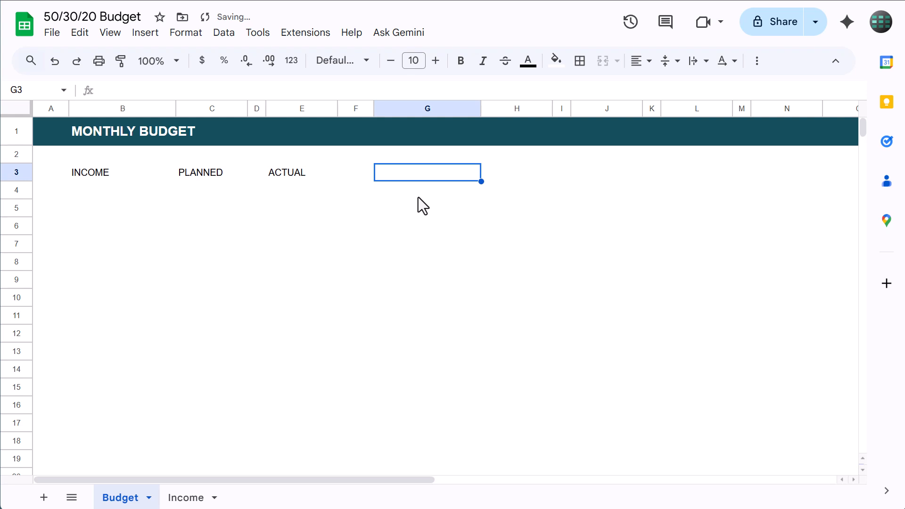
pyautogui.write('CATEGORY')
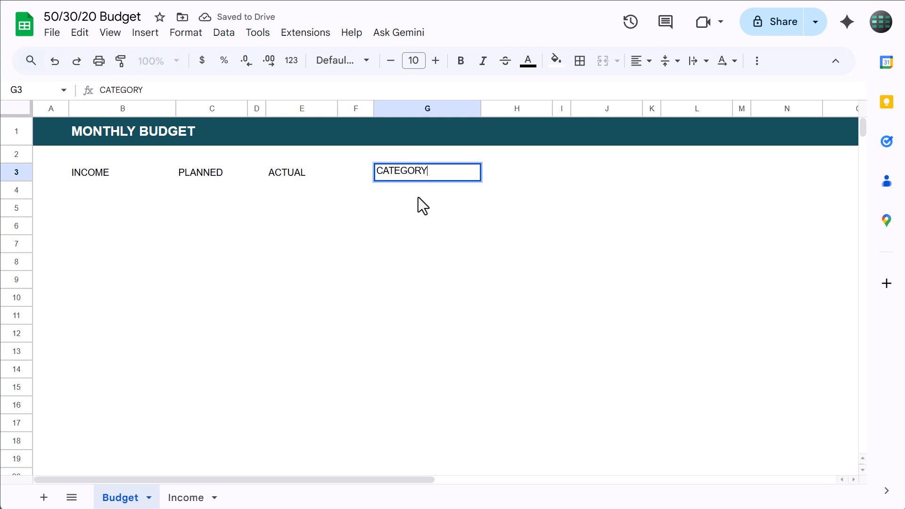
pyautogui.press('Tab')
pyautogui.write('PERCENT')
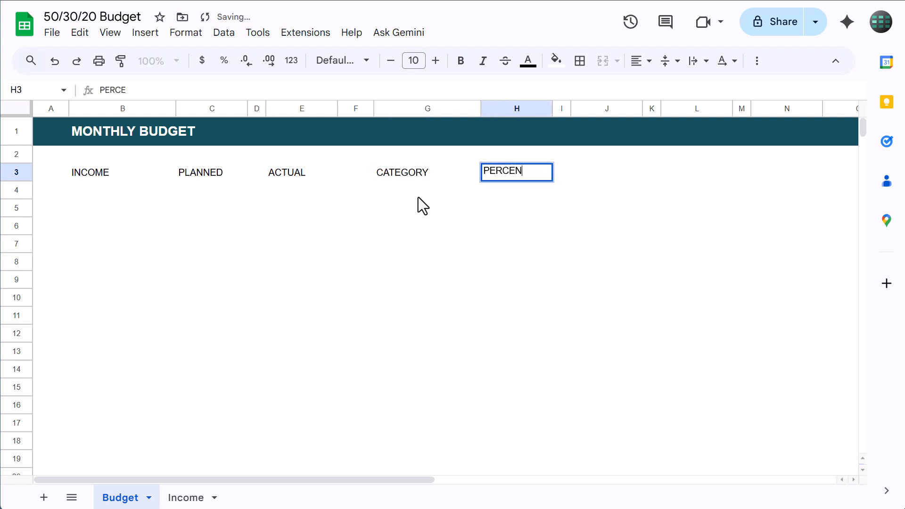
pyautogui.press('Tab')
pyautogui.press('Tab')
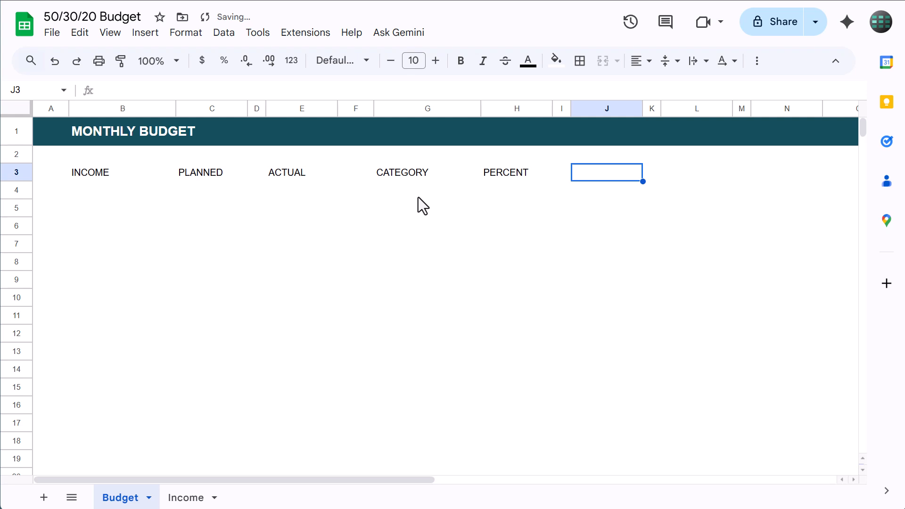
pyautogui.write('PLANNED')
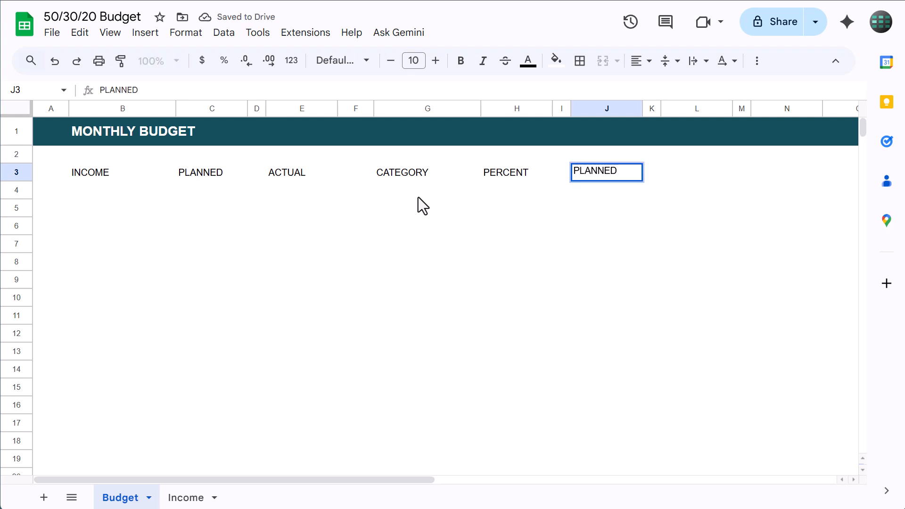
pyautogui.press('Tab')
pyautogui.press('Tab')
pyautogui.write('ACTUAL')
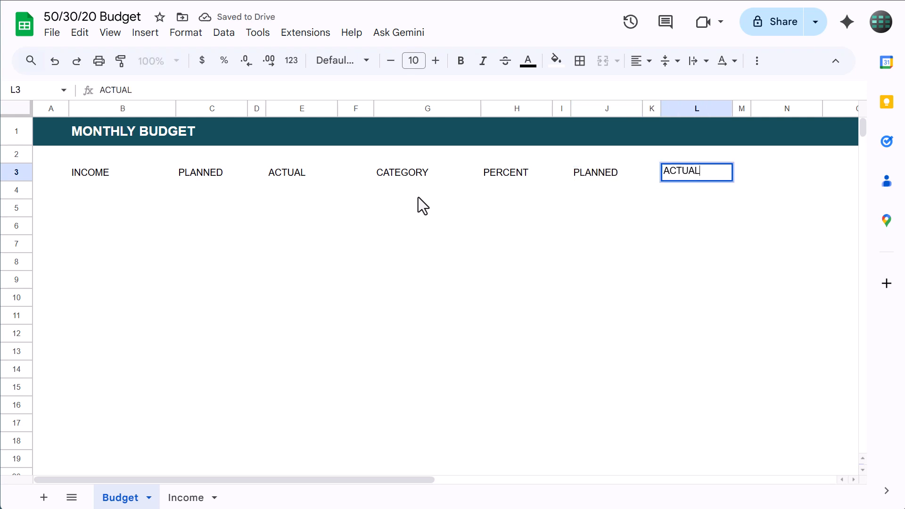
pyautogui.press('Tab')
pyautogui.press('Tab')
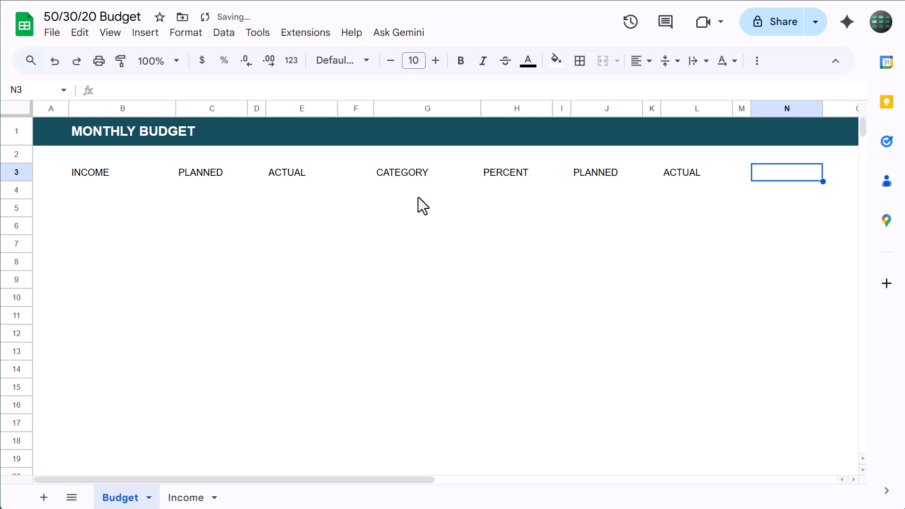
pyautogui.write('REMAINING')
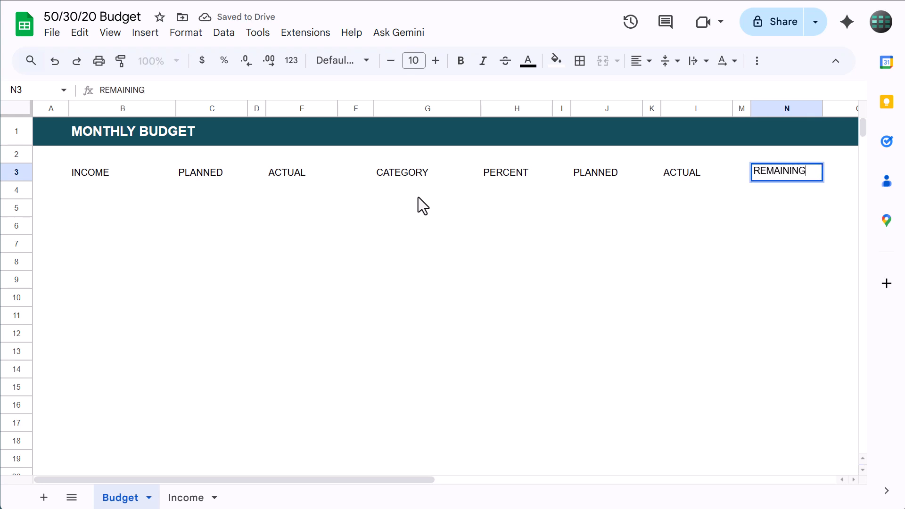
pyautogui.press('Return')
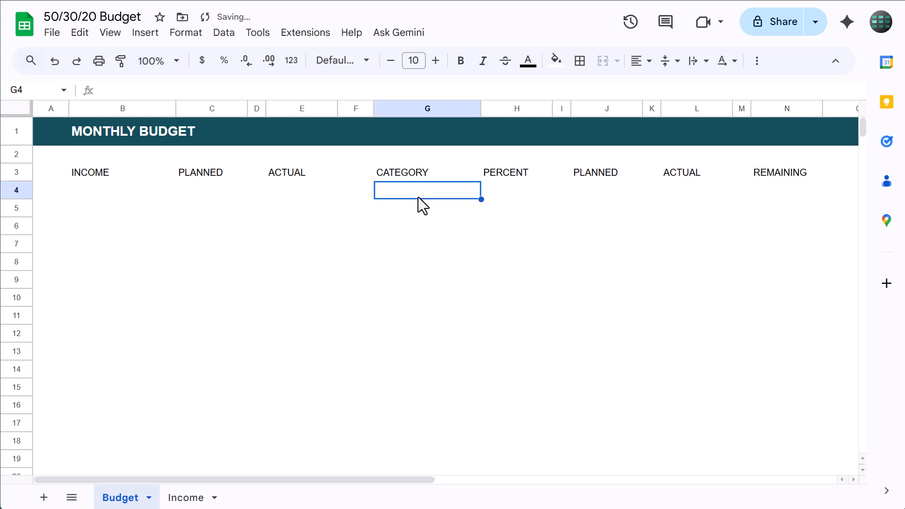
# Make the income headings in B3:E3 bold and give them a dark teal bottom border
pyautogui.moveTo(115, 177); pyautogui.dragTo(283, 174)
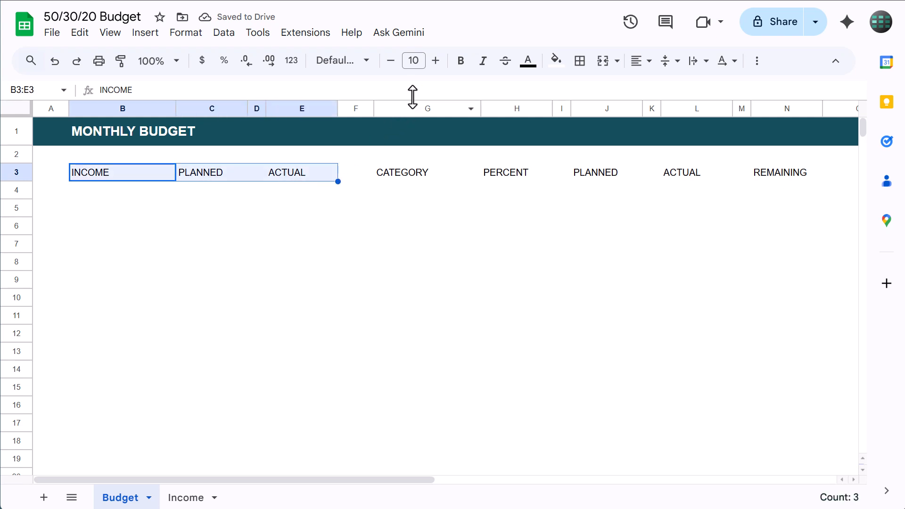
pyautogui.click(462, 61)
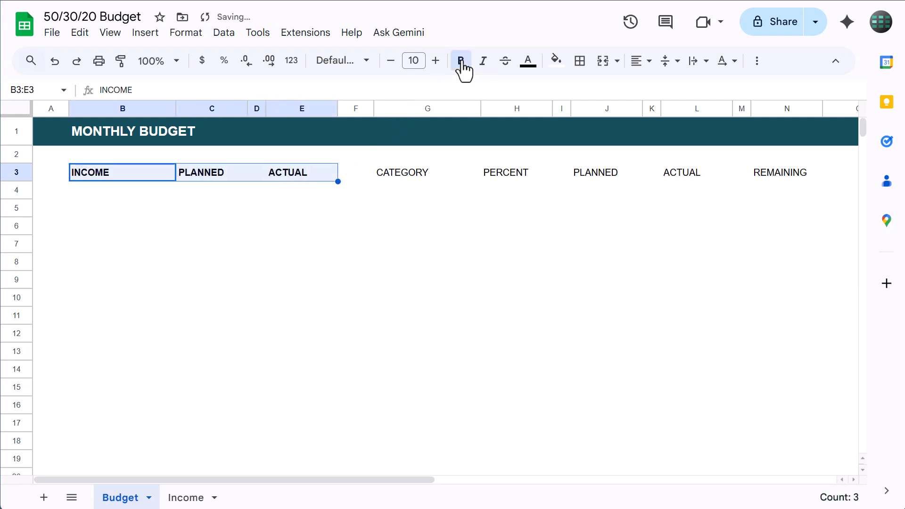
pyautogui.click(579, 63)
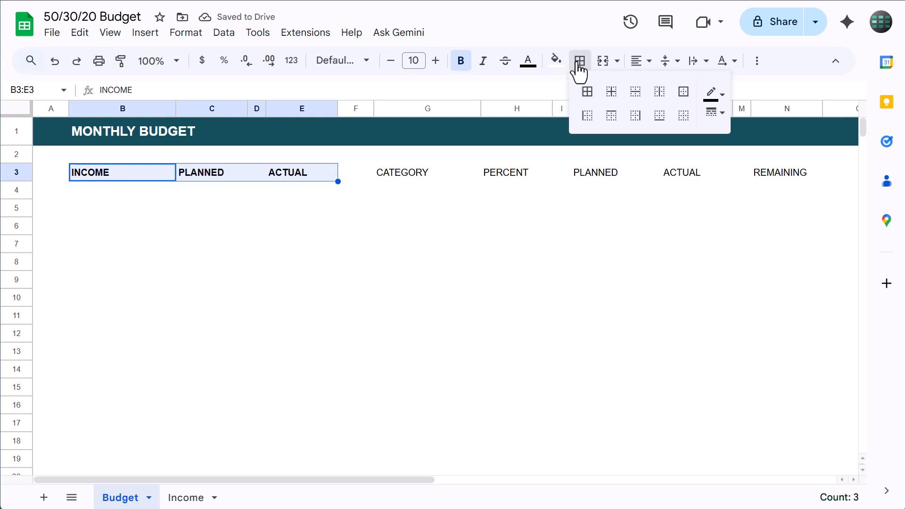
pyautogui.click(713, 93)
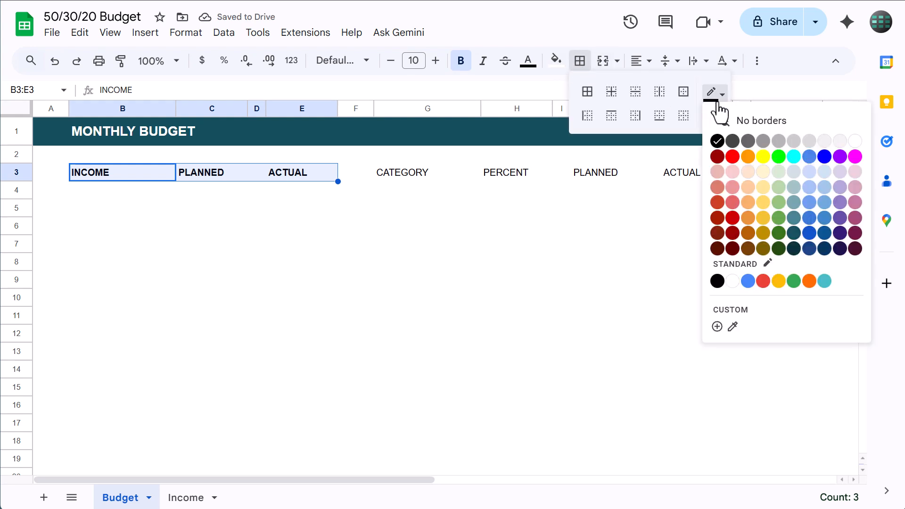
pyautogui.click(794, 233)
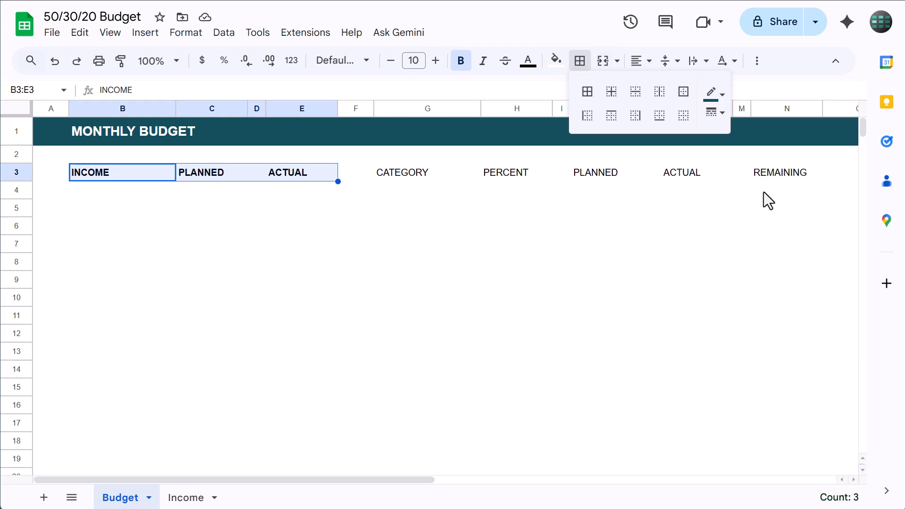
pyautogui.click(661, 123)
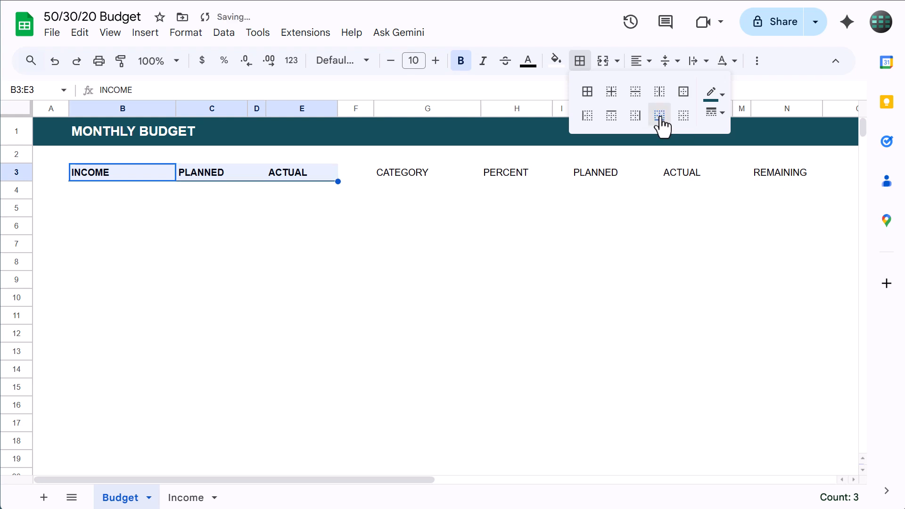
pyautogui.click(581, 66)
# Make the category headings in G3:N3 bold and add the same dark teal bottom border
pyautogui.moveTo(416, 175); pyautogui.dragTo(768, 178)
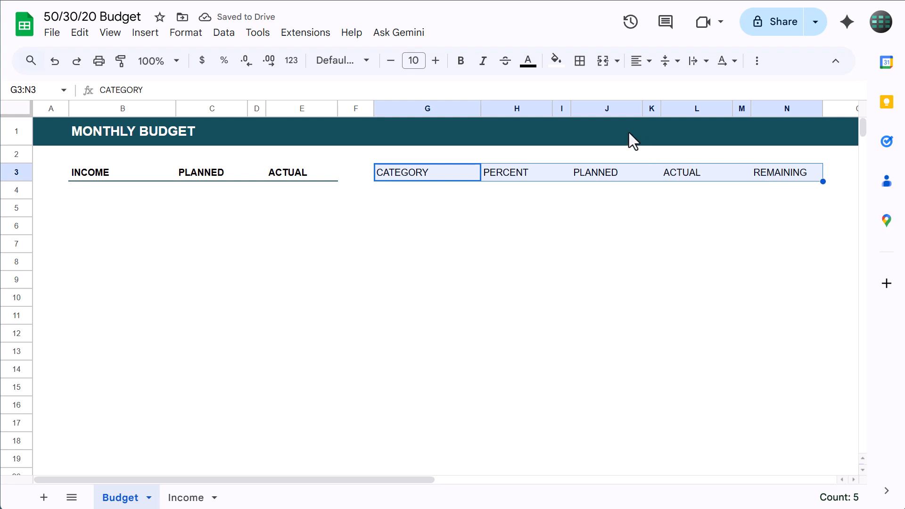
pyautogui.click(461, 63)
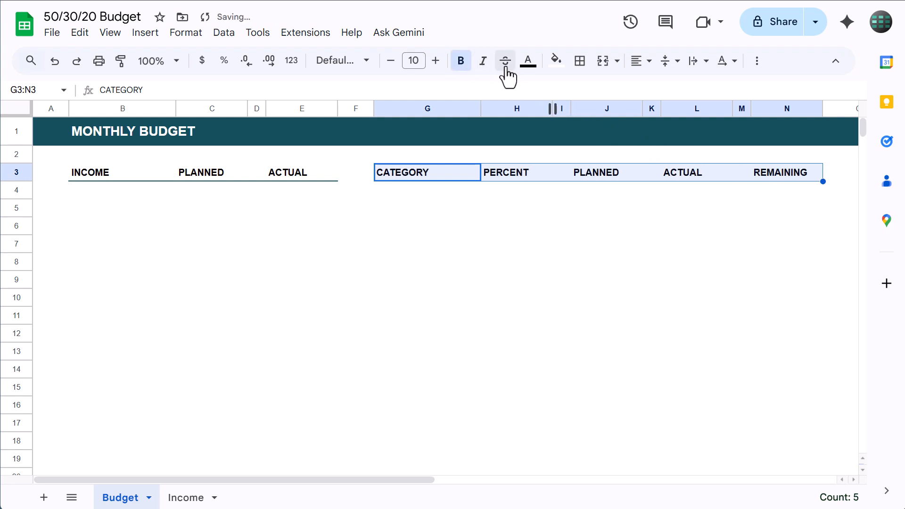
pyautogui.click(579, 64)
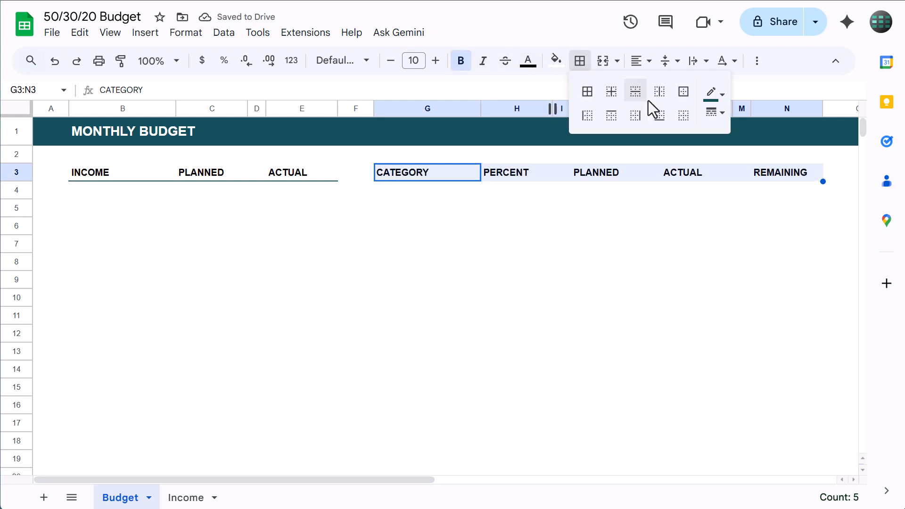
pyautogui.click(659, 115)
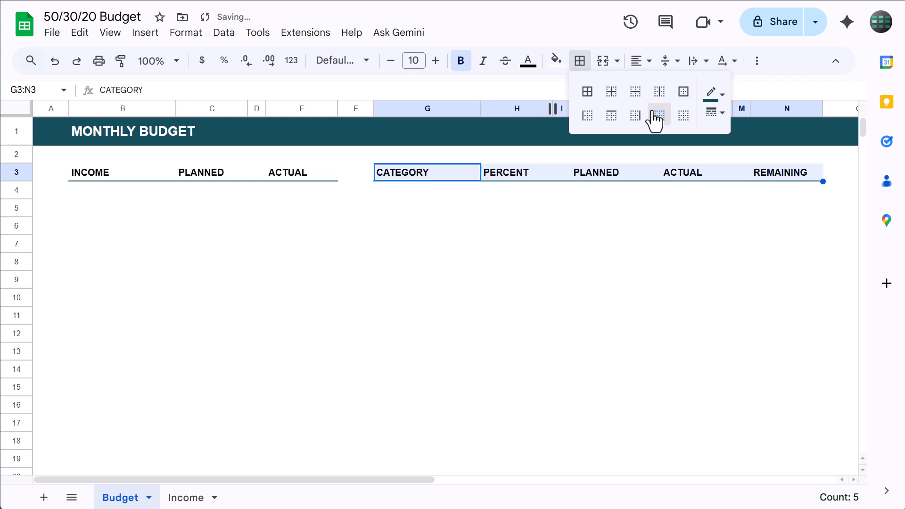
pyautogui.click(579, 66)
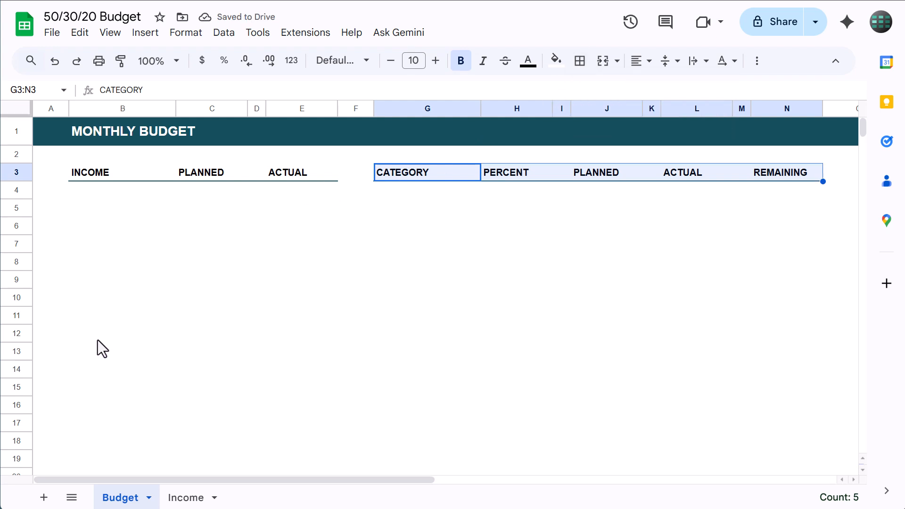
# Enter the label TOTAL in B16 below the income table
pyautogui.click(92, 401)
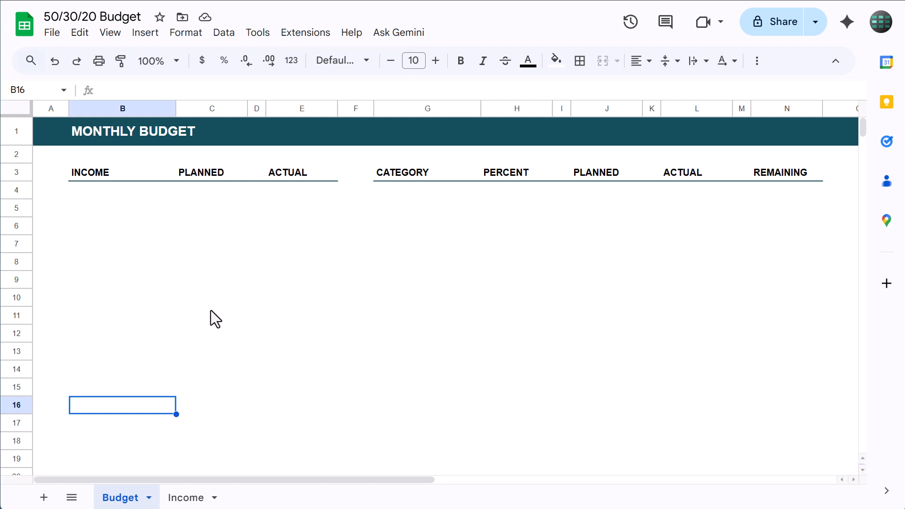
pyautogui.write('TOTAL')
pyautogui.press('Tab')
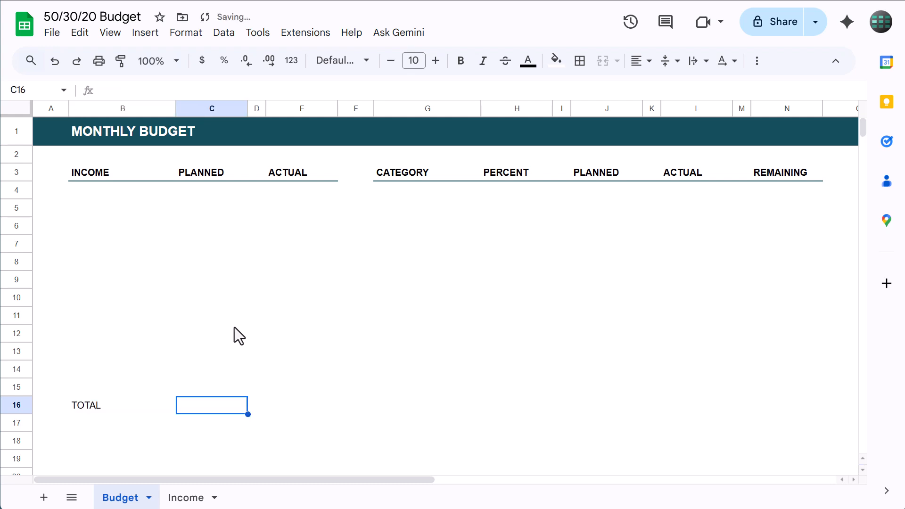
# Make the income total row B16:E16 bold and add a dark teal top border
pyautogui.click(109, 406)
pyautogui.moveTo(192, 404); pyautogui.dragTo(281, 404)
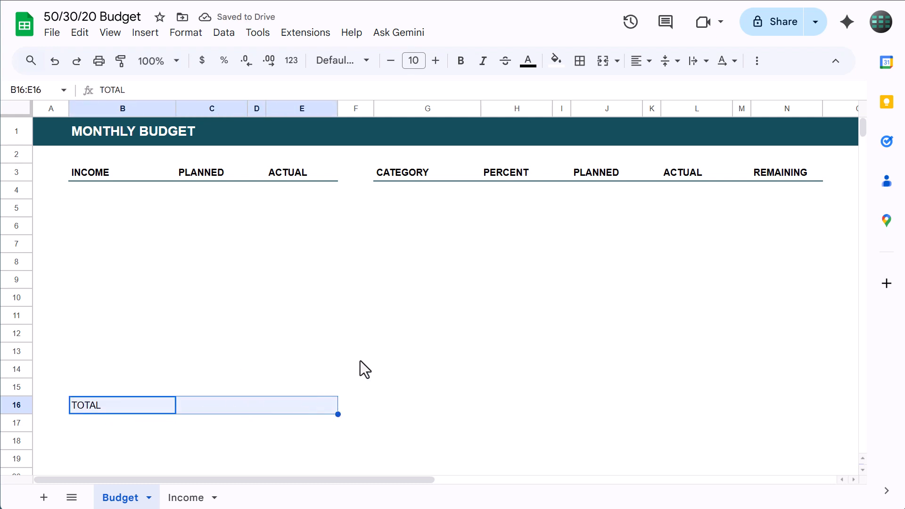
pyautogui.click(461, 61)
pyautogui.click(580, 61)
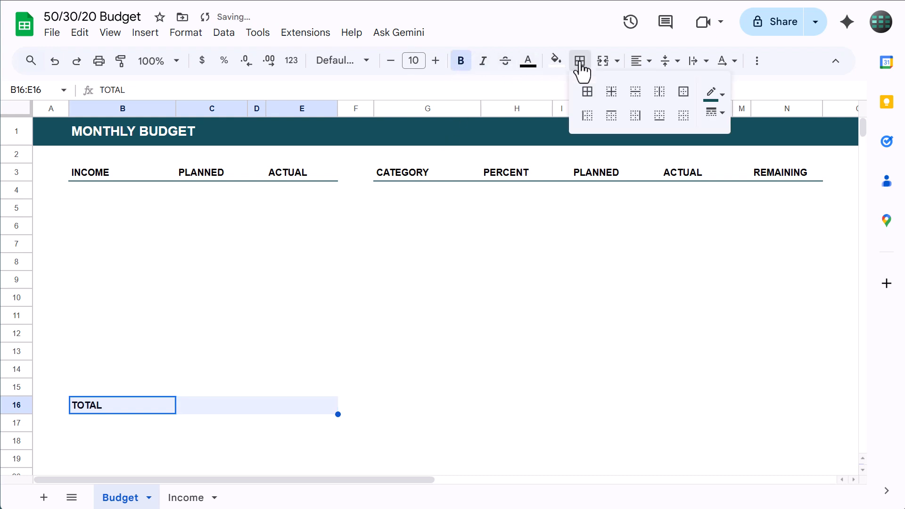
pyautogui.click(612, 115)
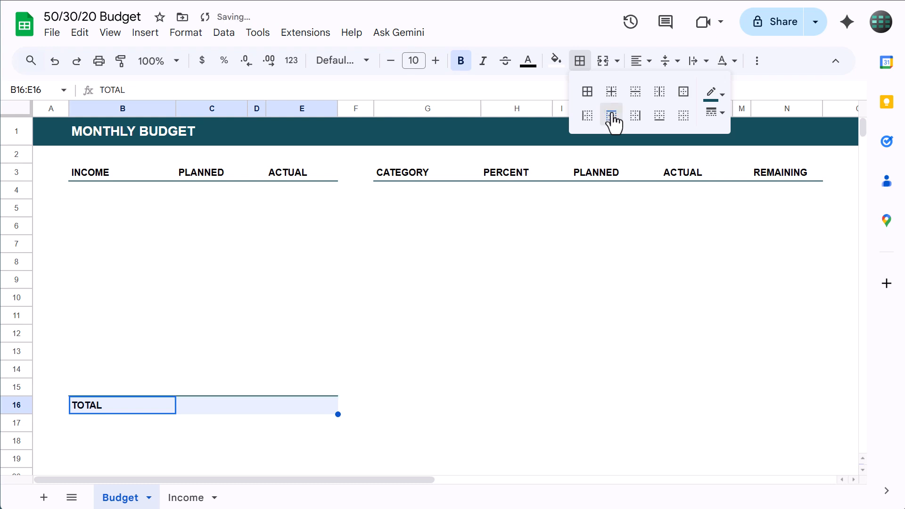
# Enter the label TOTAL in G11 below the category table
pyautogui.click(420, 319)
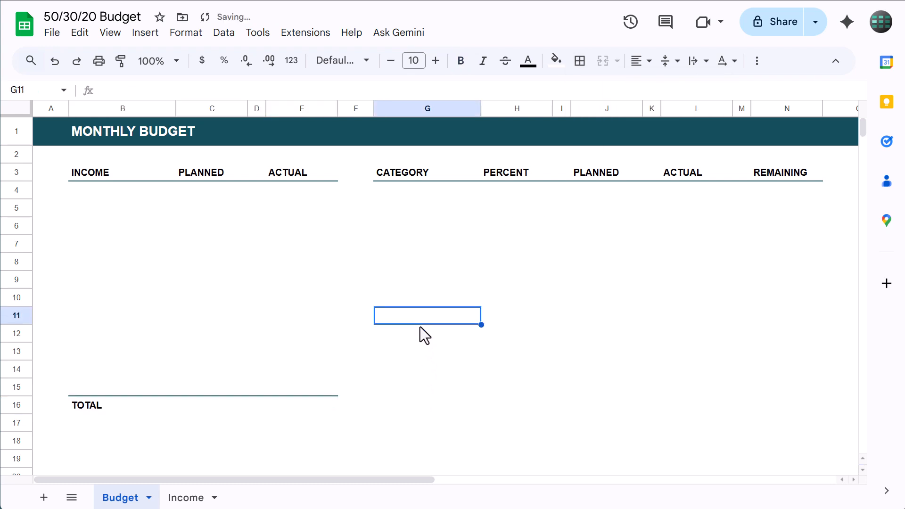
pyautogui.write('TOTAL')
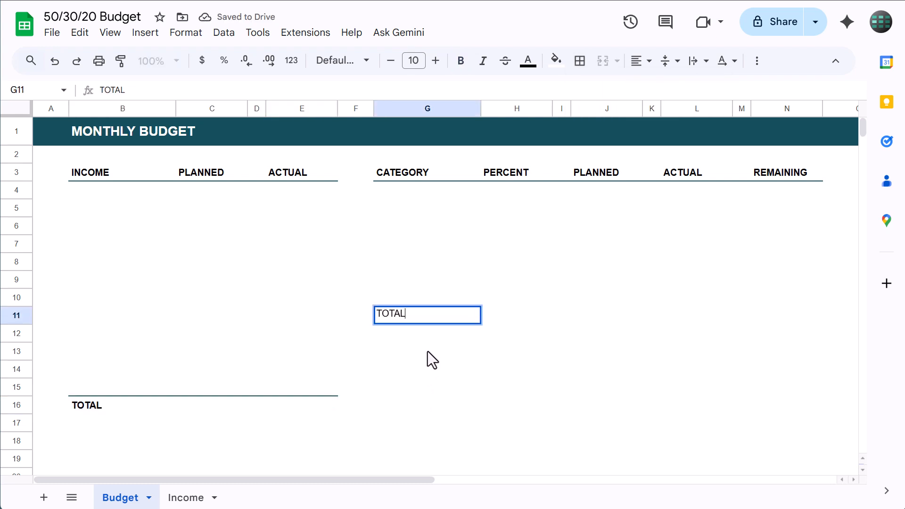
pyautogui.press('Tab')
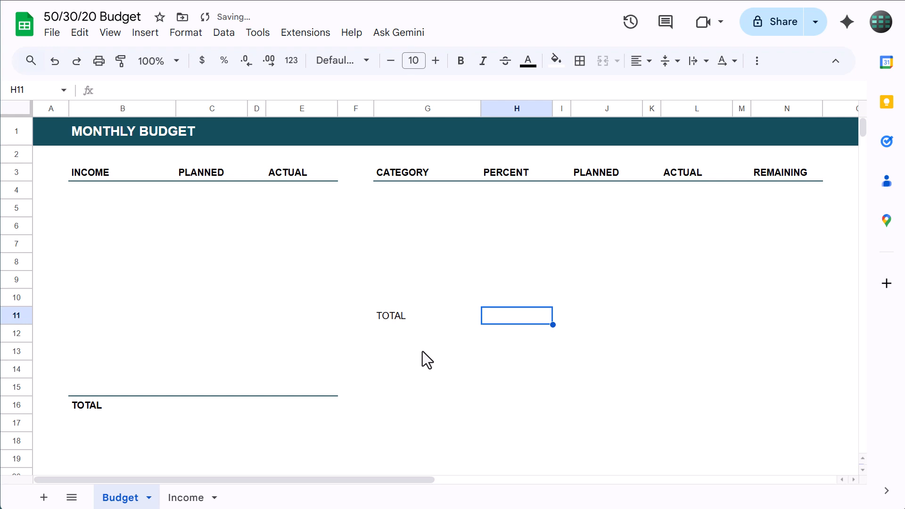
# Make the category total row G11:N11 bold and add a dark teal top border
pyautogui.moveTo(429, 319); pyautogui.dragTo(793, 318)
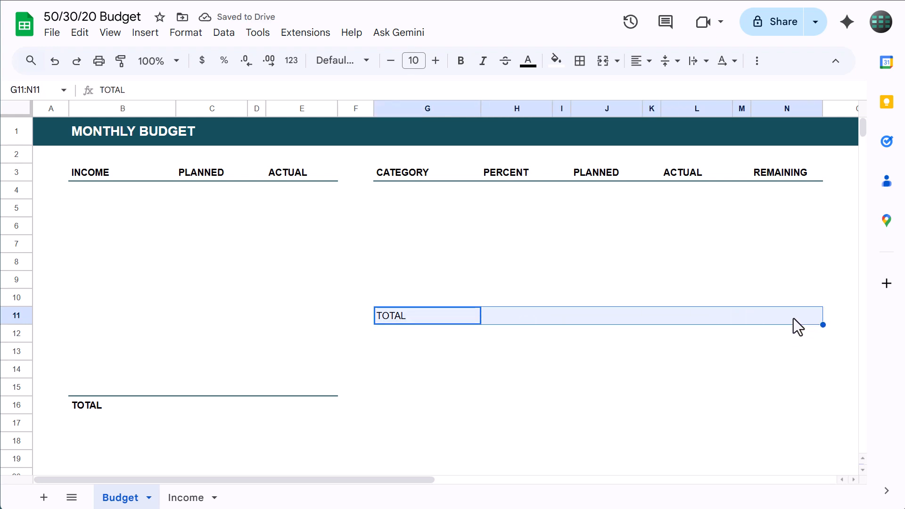
pyautogui.click(461, 61)
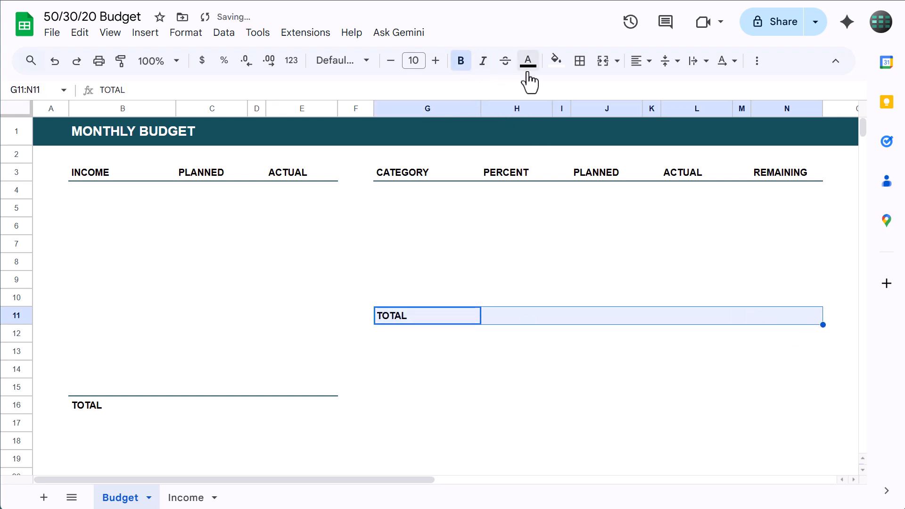
pyautogui.click(580, 62)
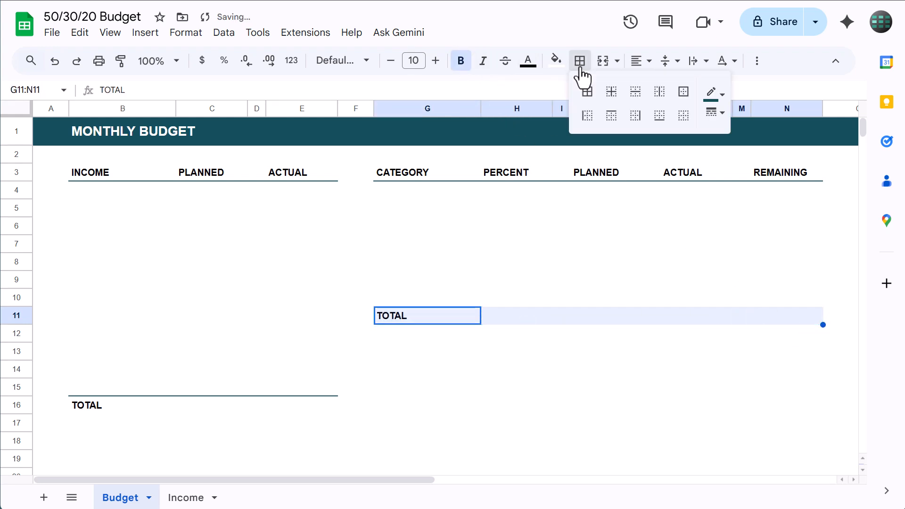
pyautogui.click(611, 115)
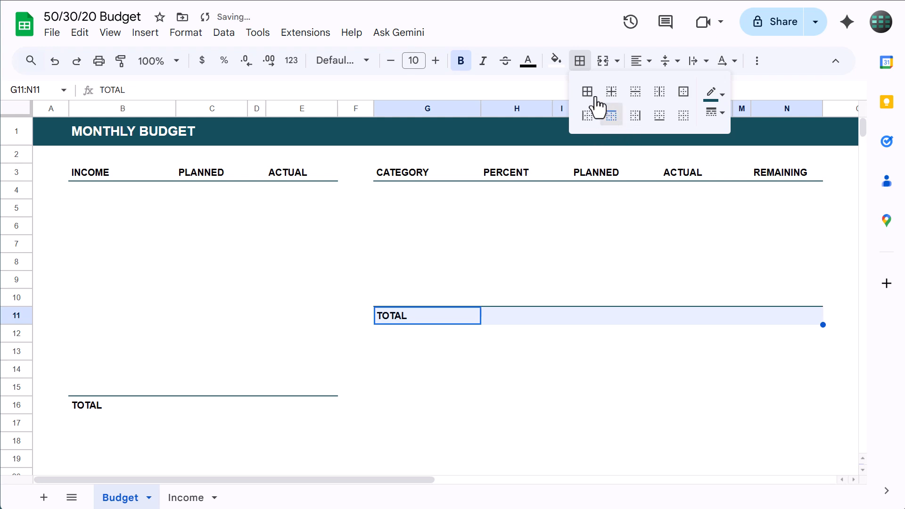
pyautogui.click(580, 61)
pyautogui.click(461, 207)
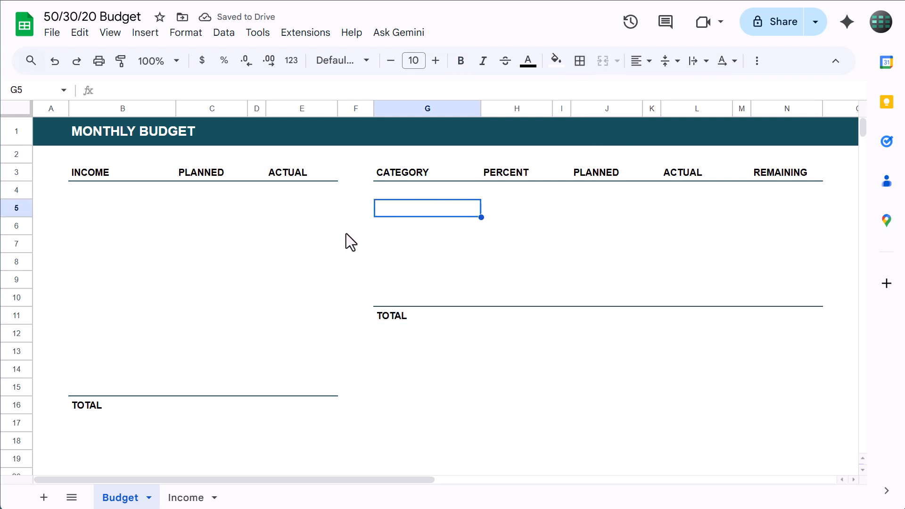
# Fill the income input cells B5:C14 with the lightest gray
pyautogui.moveTo(115, 213); pyautogui.dragTo(199, 371)
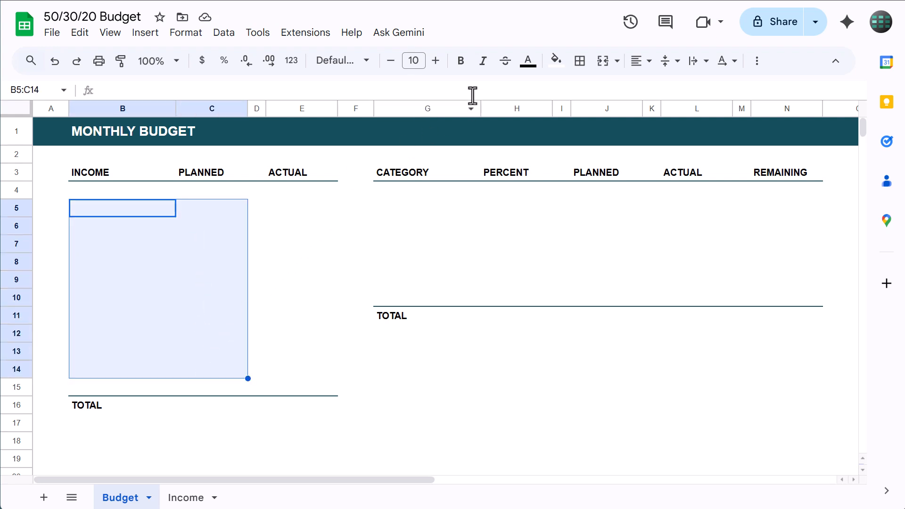
pyautogui.click(556, 61)
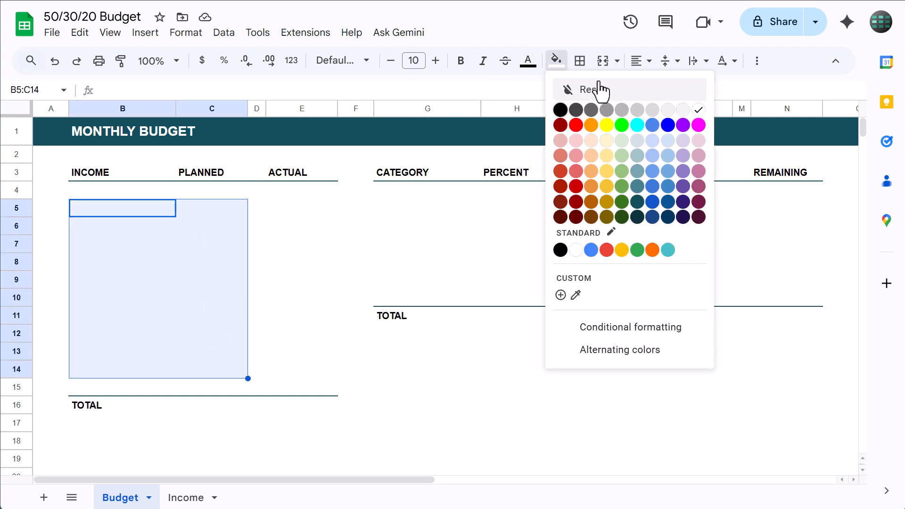
pyautogui.click(682, 109)
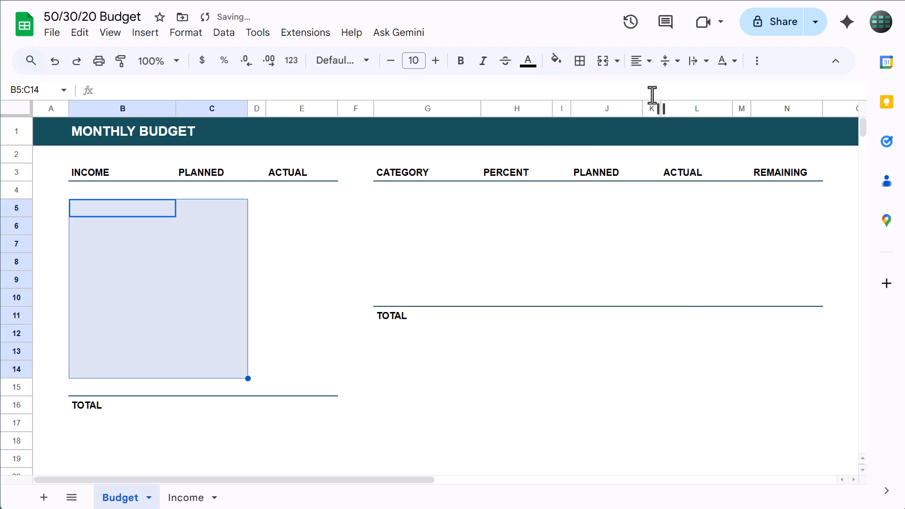
# Add white inner borders between the income input cells B5:C14
pyautogui.click(580, 61)
pyautogui.click(715, 94)
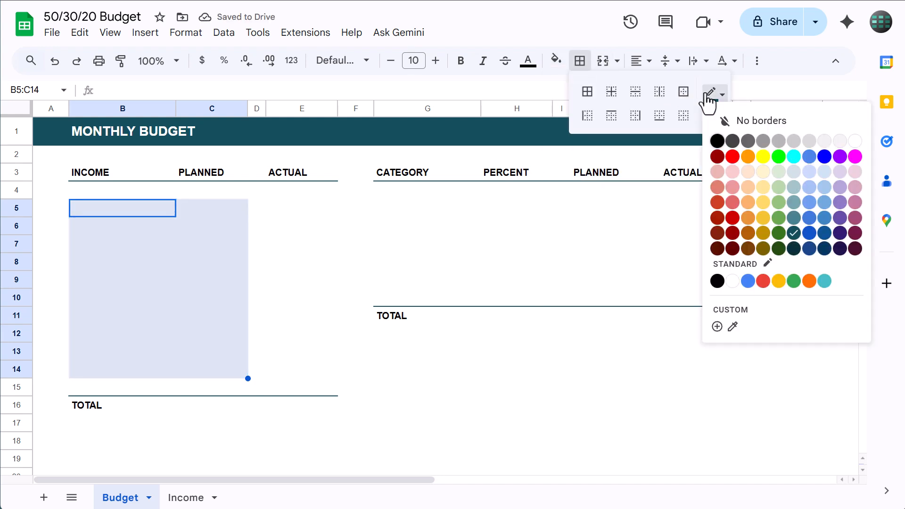
pyautogui.click(854, 144)
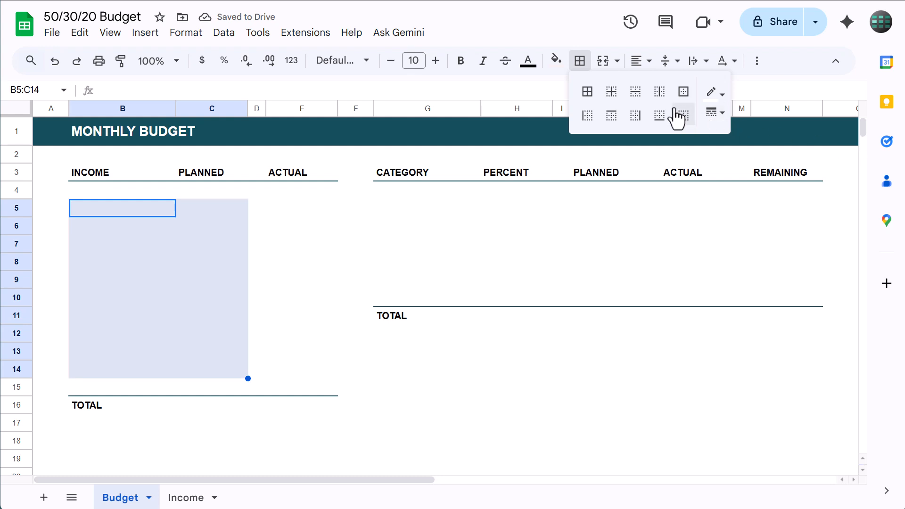
pyautogui.click(613, 97)
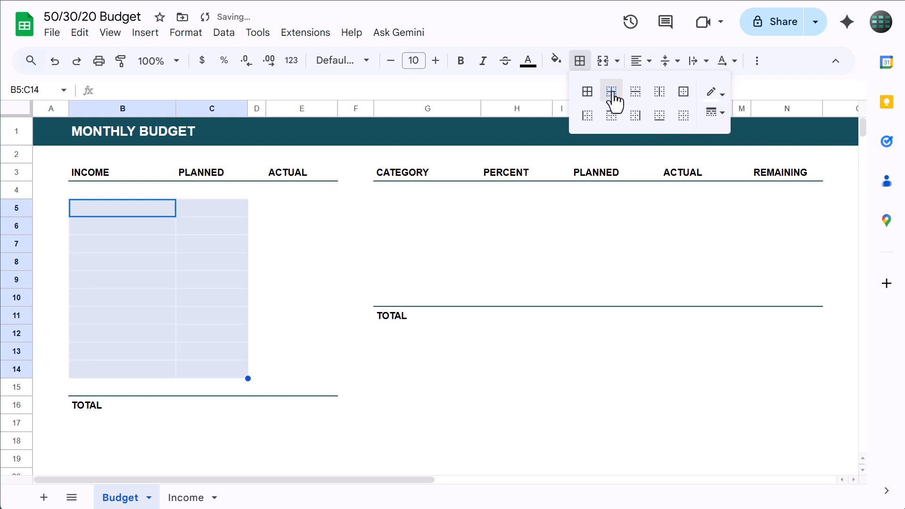
pyautogui.click(581, 66)
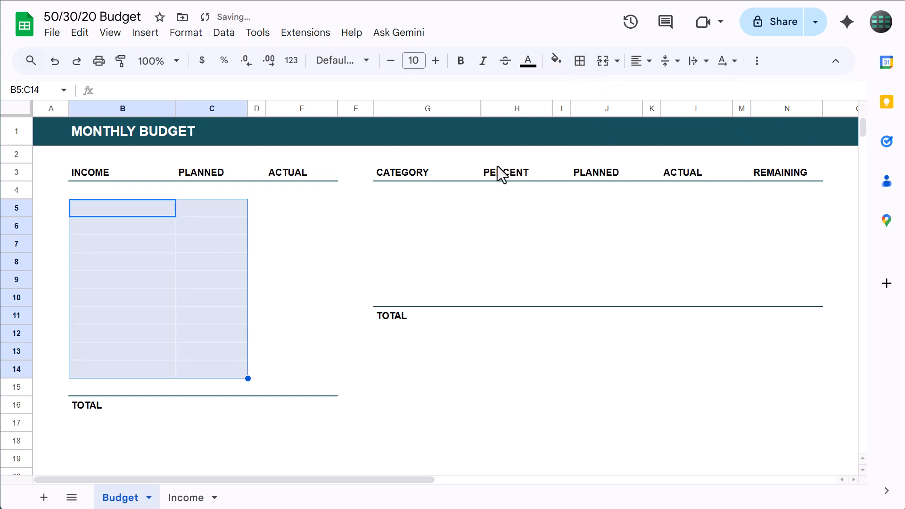
# Fill the category input cells G5:H9 with the lightest gray and add white inner borders between them
pyautogui.moveTo(404, 210); pyautogui.dragTo(509, 277)
pyautogui.click(557, 61)
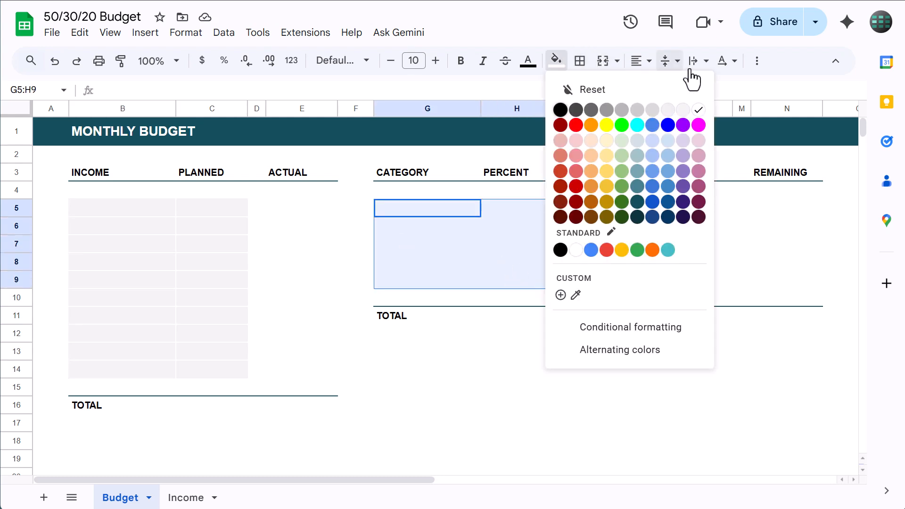
pyautogui.click(687, 110)
pyautogui.click(580, 61)
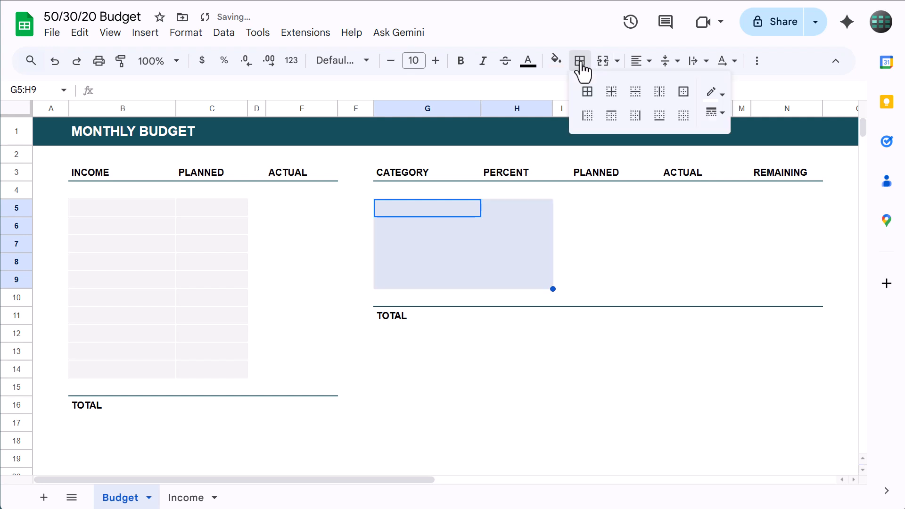
pyautogui.click(612, 91)
pyautogui.click(582, 64)
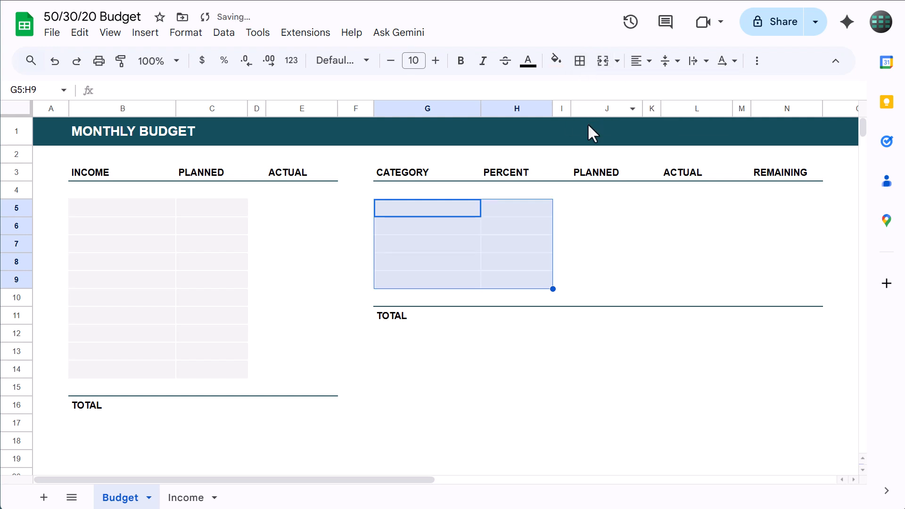
pyautogui.click(465, 224)
pyautogui.click(154, 211)
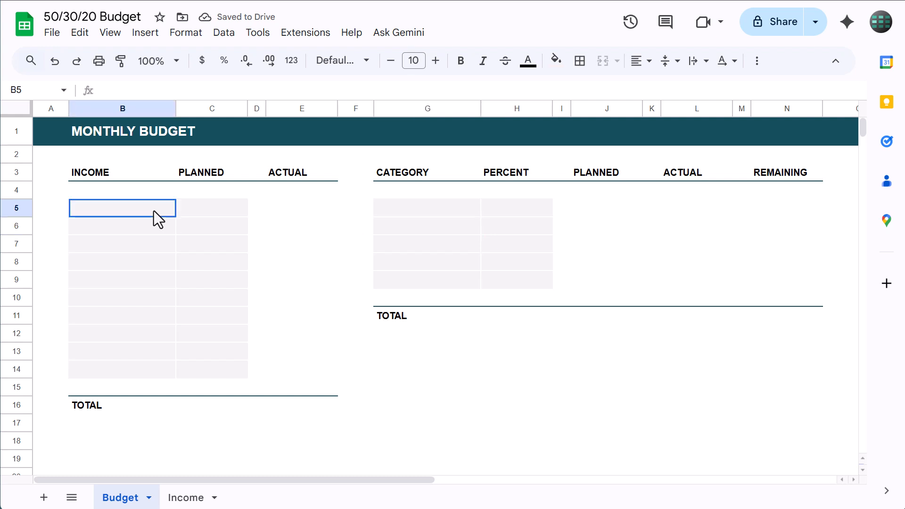
# Enter "Category 1" in the first income cell B5 and autofill the series down to Category 4 in B8
pyautogui.write('Category 1')
pyautogui.press('Return')
pyautogui.click(174, 213)
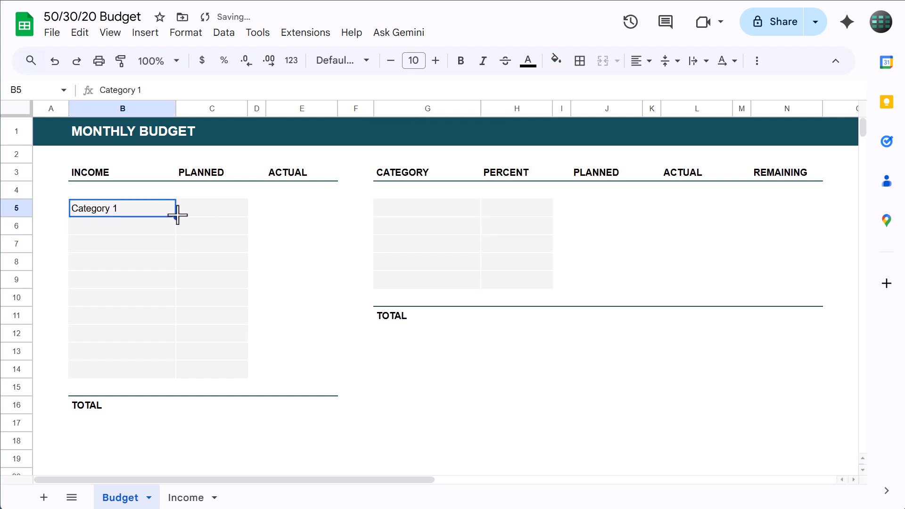
pyautogui.moveTo(178, 215); pyautogui.dragTo(175, 268)
# Enter the planned income amounts 100, 50, 500 and 125 in C5:C8
pyautogui.press('Right')
pyautogui.write('100')
pyautogui.press('Return')
pyautogui.write('50')
pyautogui.press('Return')
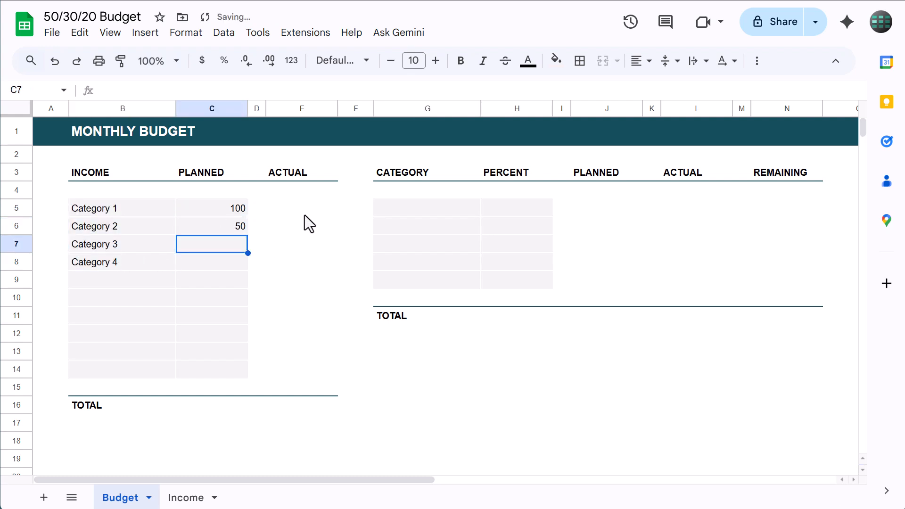
pyautogui.write('500')
pyautogui.press('Return')
pyautogui.write('125')
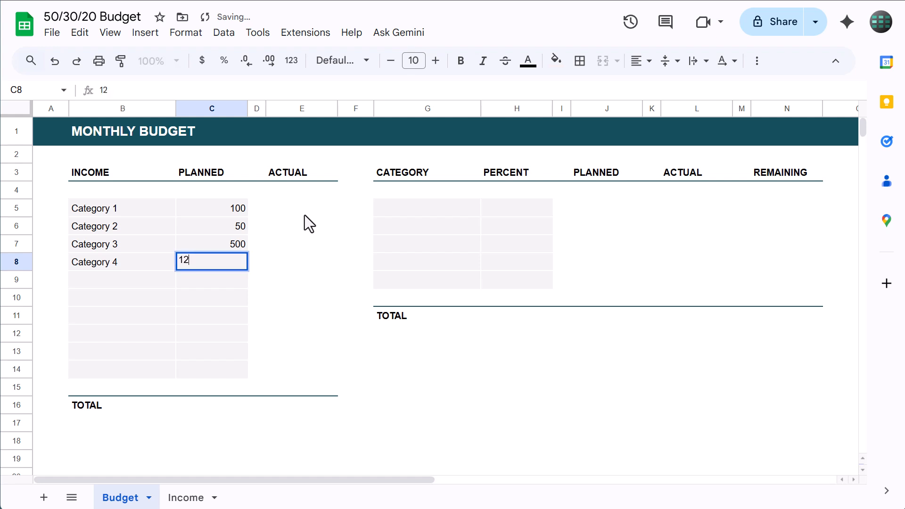
pyautogui.press('Return')
# Enter the budget categories Needs, Wants and Savings in G5:G7
pyautogui.click(407, 206)
pyautogui.write('Needs')
pyautogui.press('Return')
pyautogui.write('Wants')
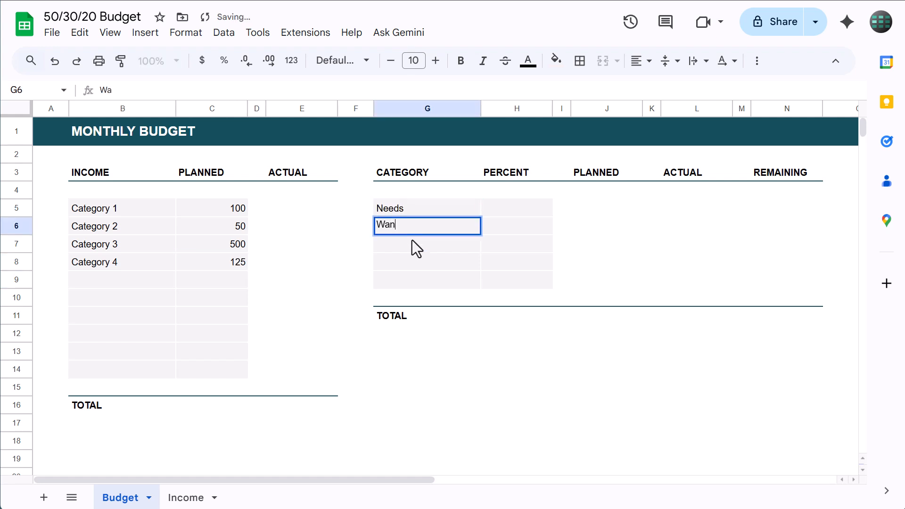
pyautogui.press('Return')
pyautogui.write('Savings')
pyautogui.press('Tab')
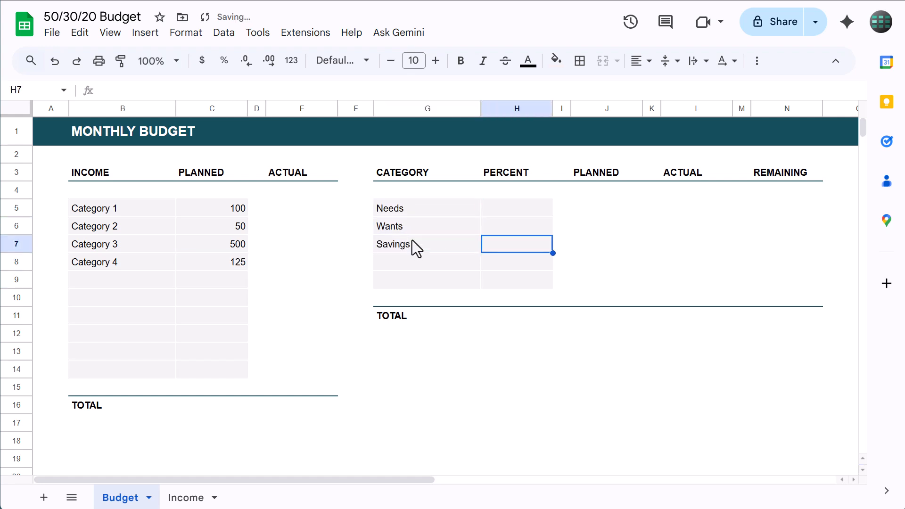
# Enter the category percentages 50%, 30% and 20% in H5:H7
pyautogui.click(514, 208)
pyautogui.write('50%')
pyautogui.press('Return')
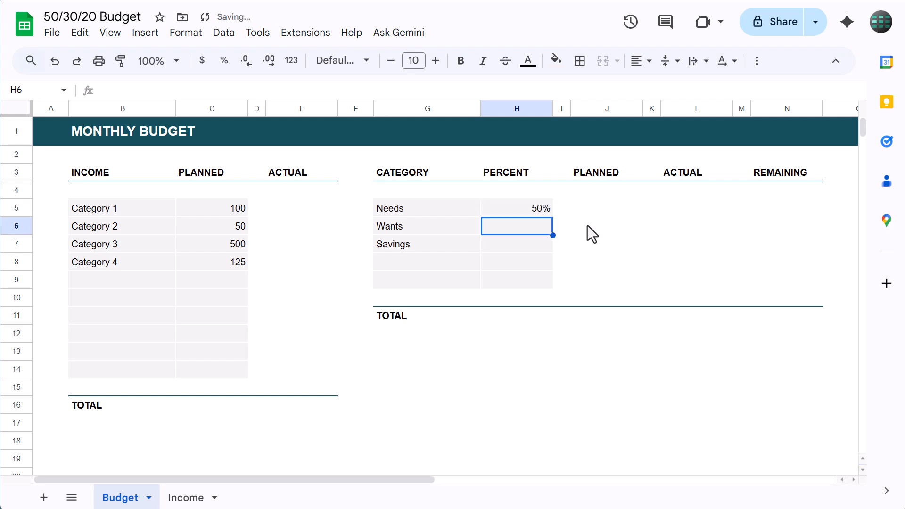
pyautogui.write('30%')
pyautogui.press('Return')
pyautogui.write('2')
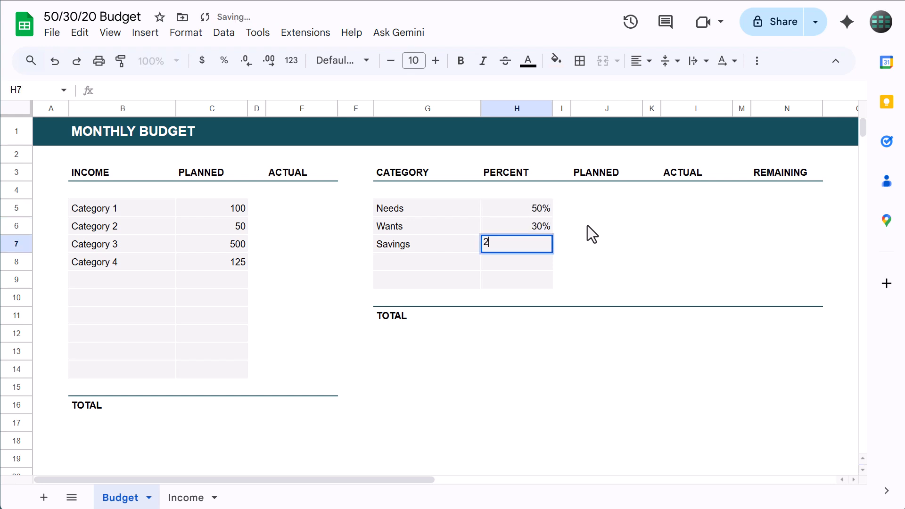
pyautogui.write('0%')
pyautogui.press('Return')
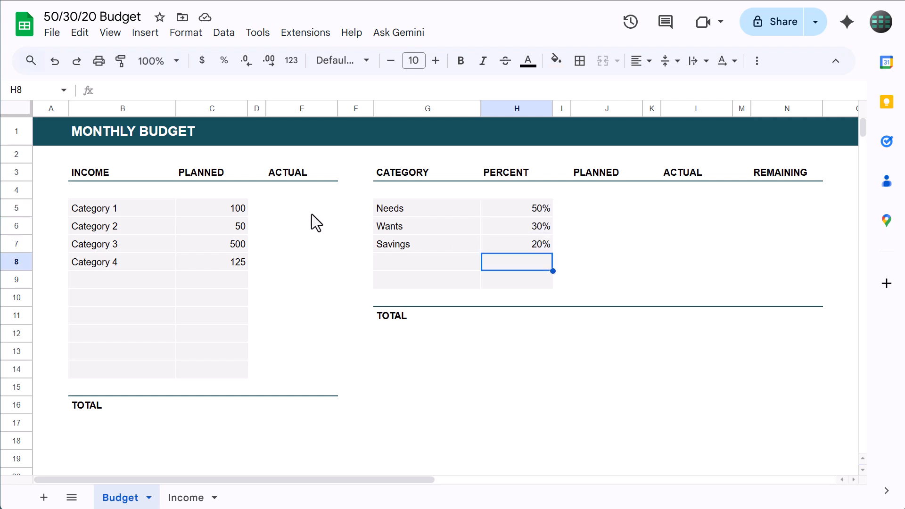
# Add light gray 2 horizontal inner borders and a bottom border to the actual income cells E5:E14
pyautogui.click(309, 209)
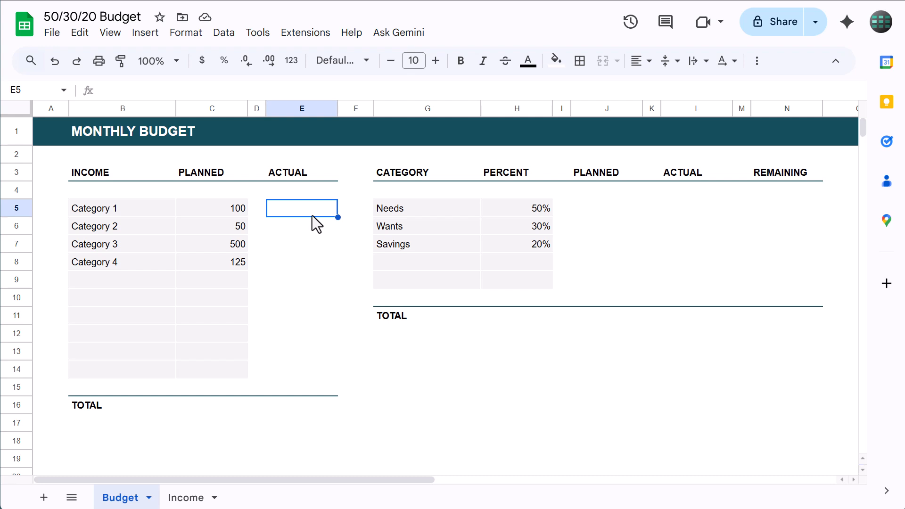
pyautogui.moveTo(312, 216); pyautogui.dragTo(324, 363)
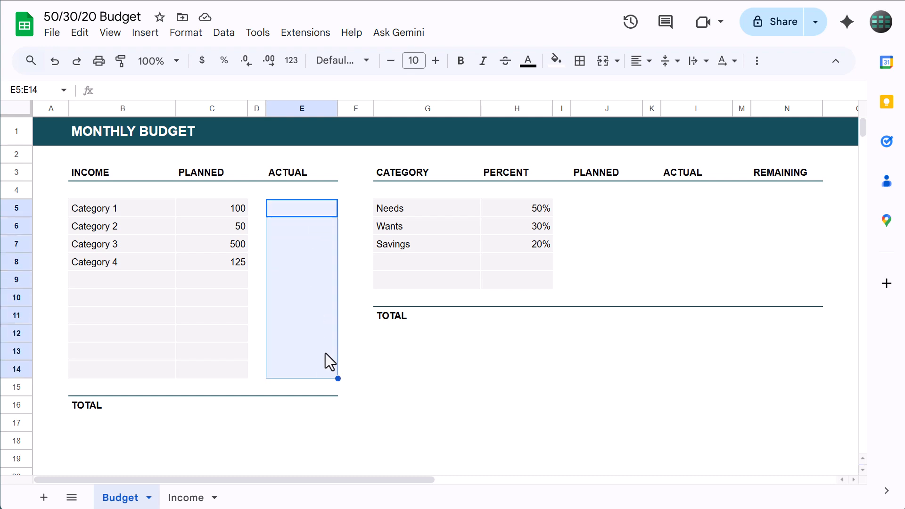
pyautogui.click(580, 64)
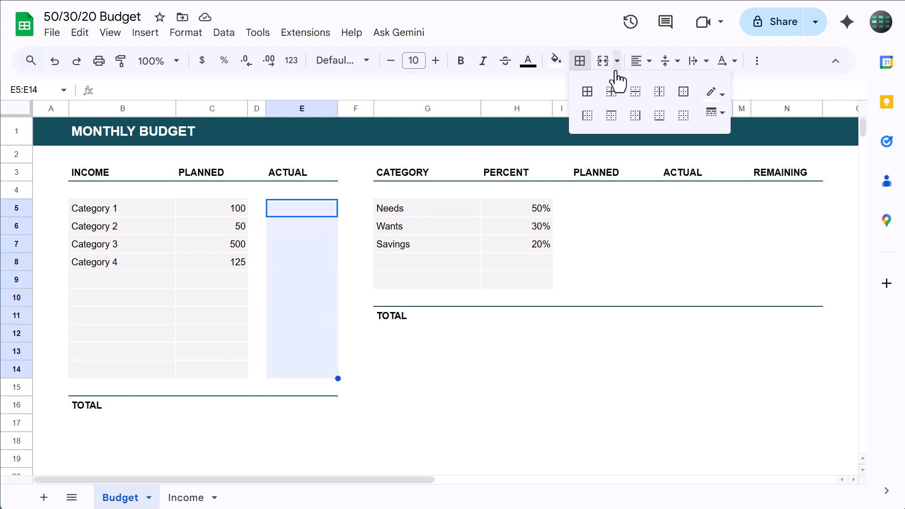
pyautogui.click(713, 93)
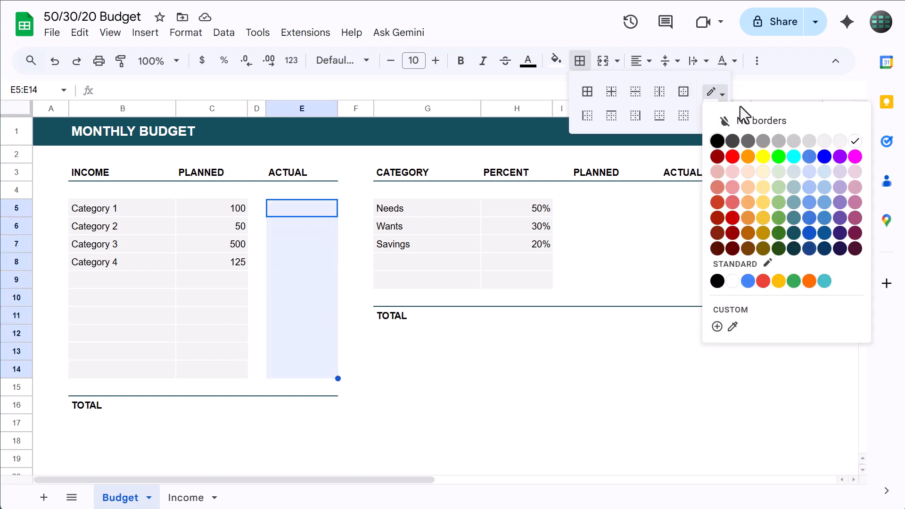
pyautogui.click(825, 141)
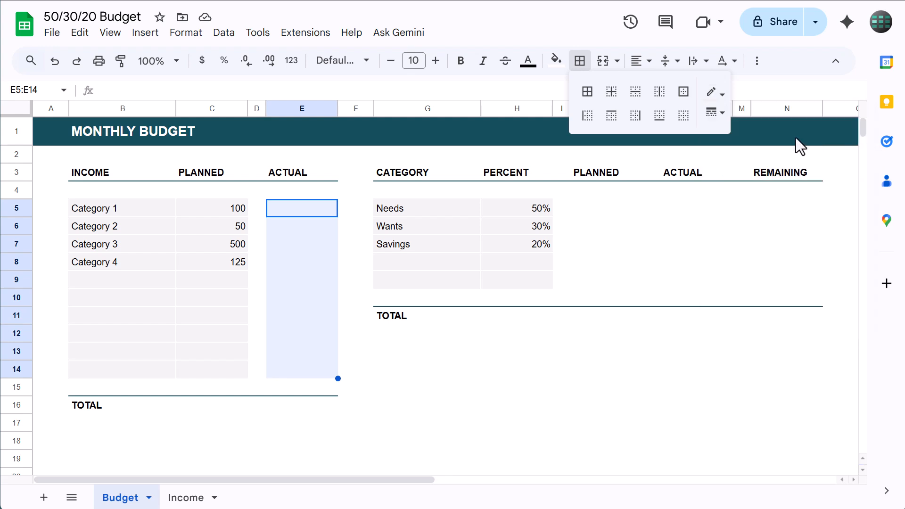
pyautogui.click(636, 94)
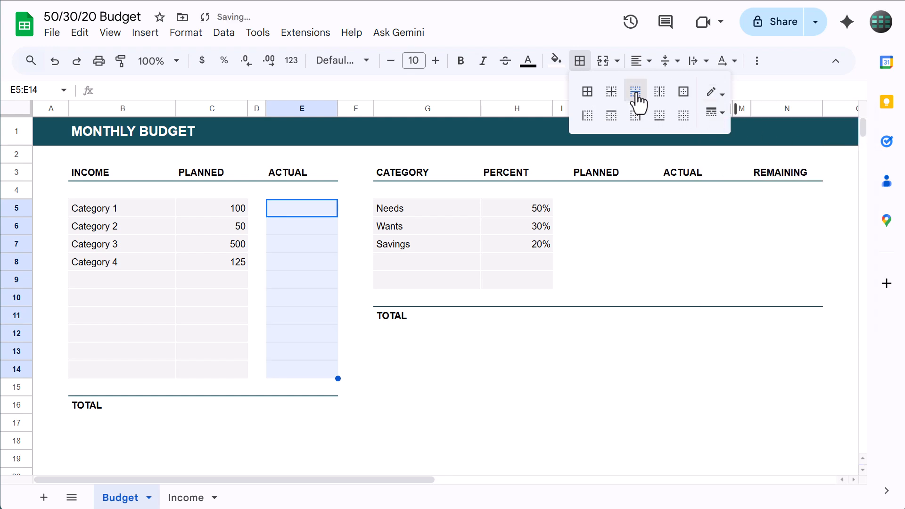
pyautogui.click(661, 118)
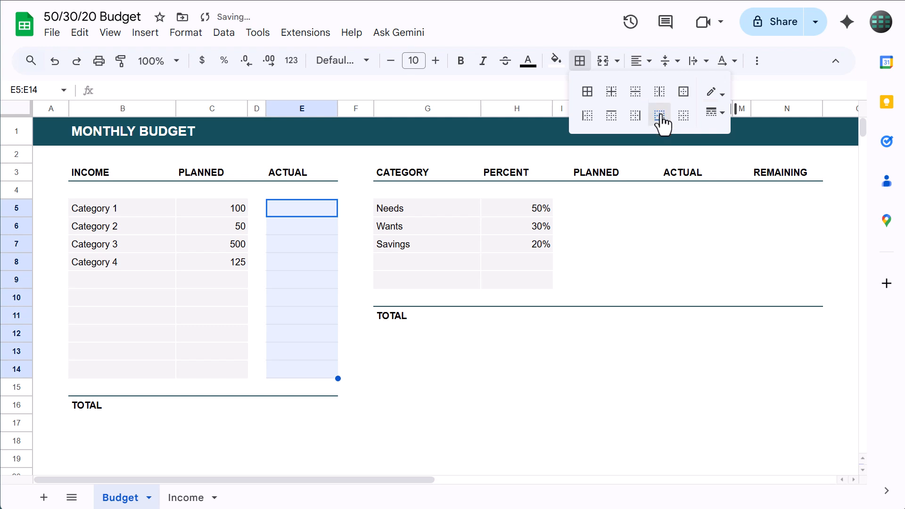
pyautogui.click(581, 66)
# Copy the bordered cells E5:E9 and paste them into the category table's planned column at J5:J9
pyautogui.moveTo(322, 209); pyautogui.dragTo(317, 281)
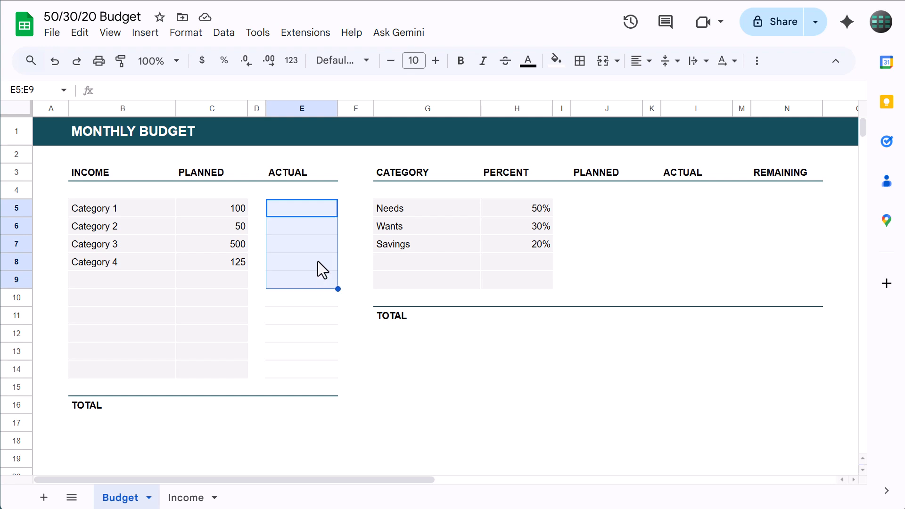
pyautogui.rightClick(318, 248)
pyautogui.click(387, 100)
pyautogui.click(576, 208)
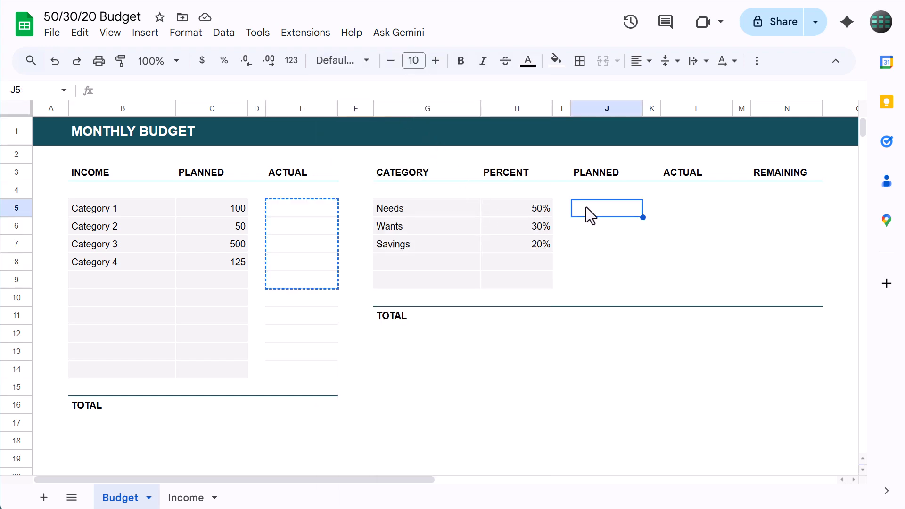
pyautogui.rightClick(586, 208)
pyautogui.click(627, 119)
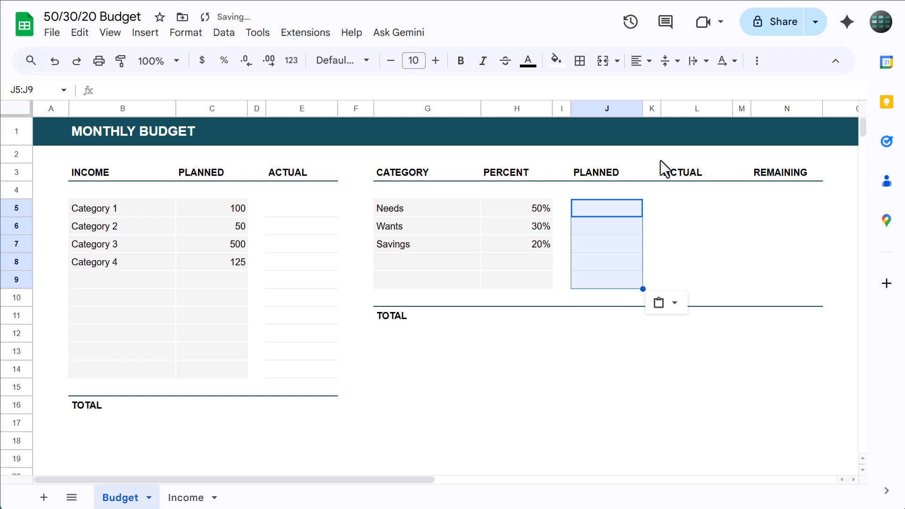
# Paste the copied bordered cells into the category table's actual and remaining columns, L5:L9 and N5:N9
pyautogui.click(690, 209)
pyautogui.rightClick(691, 208)
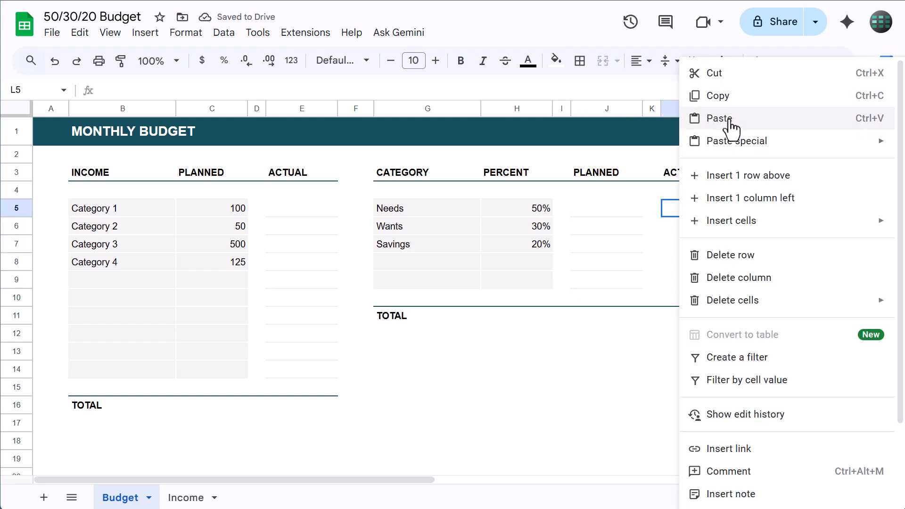
pyautogui.click(719, 119)
pyautogui.click(776, 210)
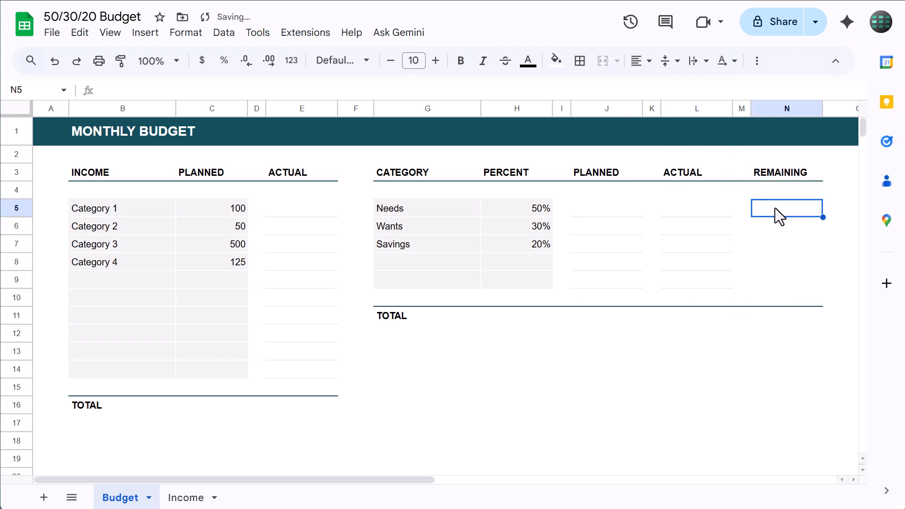
pyautogui.rightClick(775, 208)
pyautogui.click(719, 119)
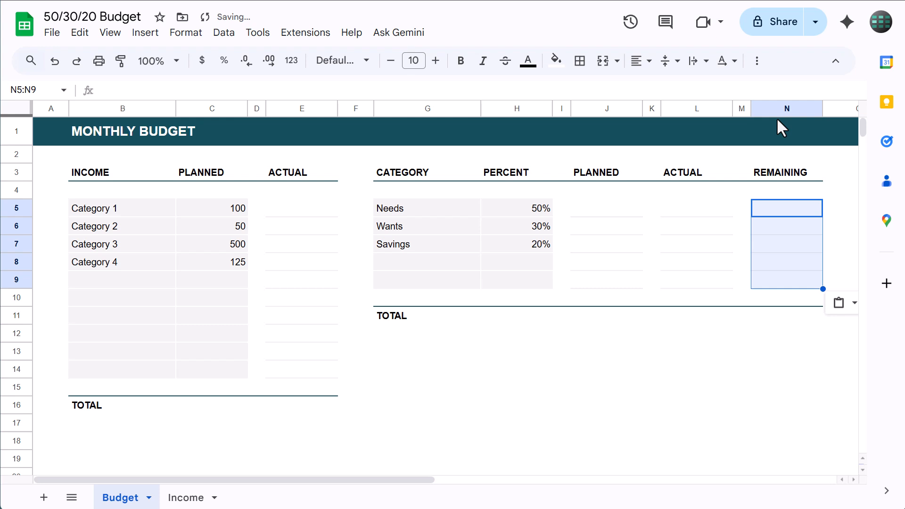
pyautogui.click(701, 228)
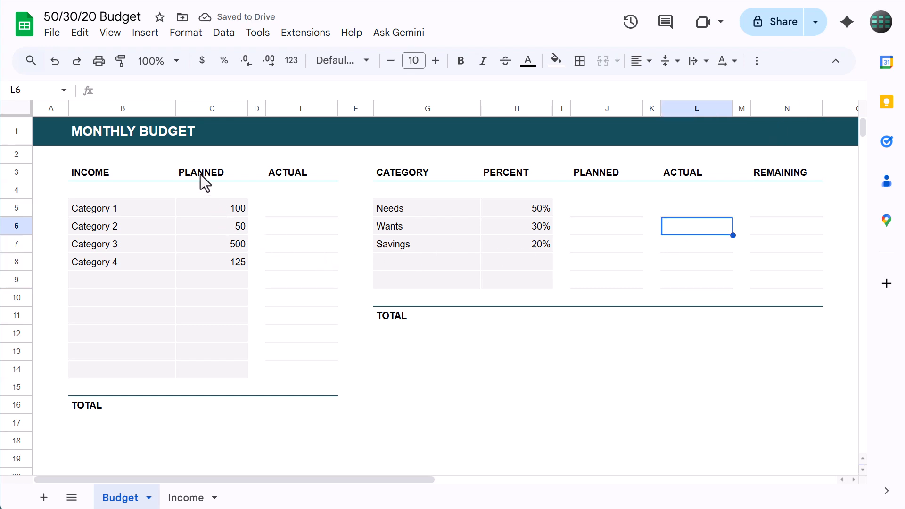
# Right-align the income amount columns C:E and apply the Accounting number format to them
pyautogui.moveTo(216, 109); pyautogui.dragTo(299, 105)
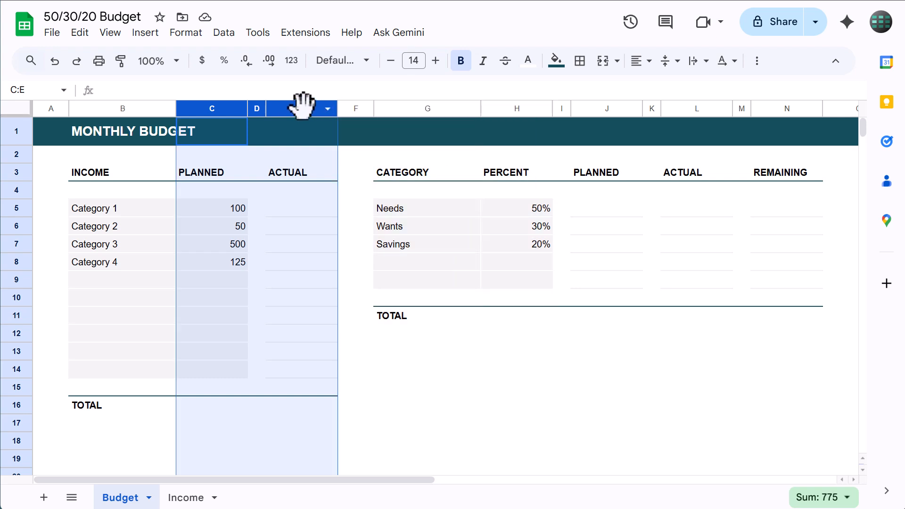
pyautogui.click(642, 61)
pyautogui.click(688, 88)
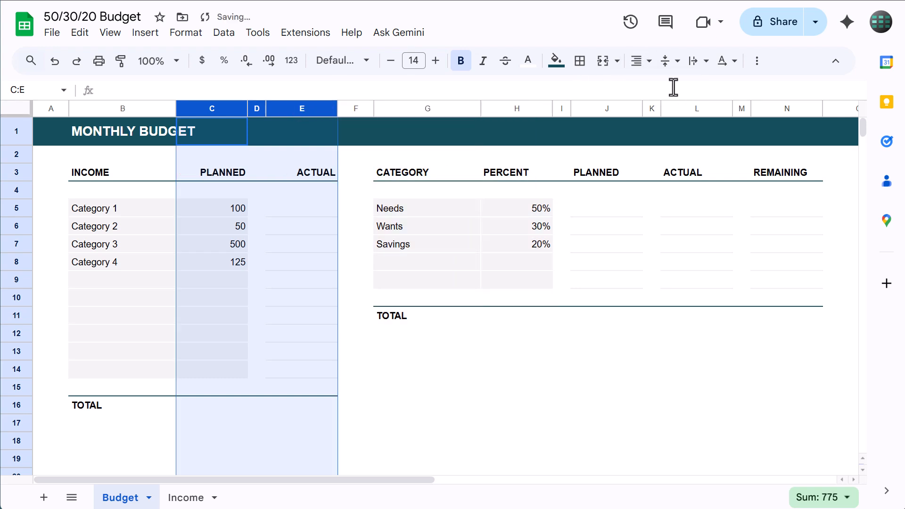
pyautogui.click(290, 63)
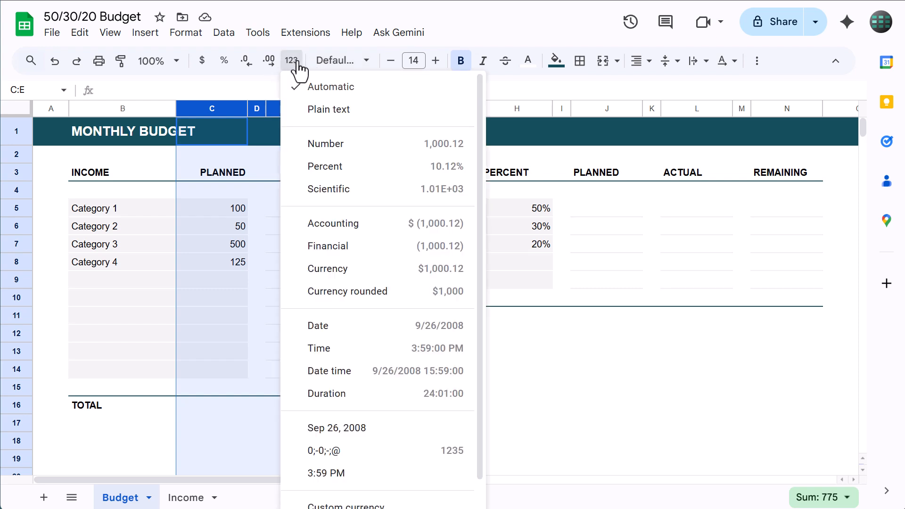
pyautogui.click(343, 228)
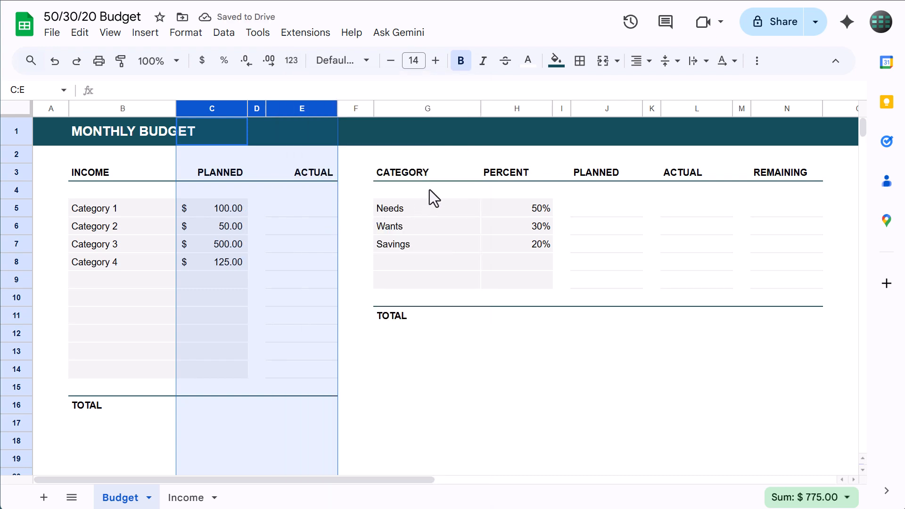
# Right-align the category amount columns J:N and apply the Accounting number format to them
pyautogui.moveTo(604, 108); pyautogui.dragTo(786, 105)
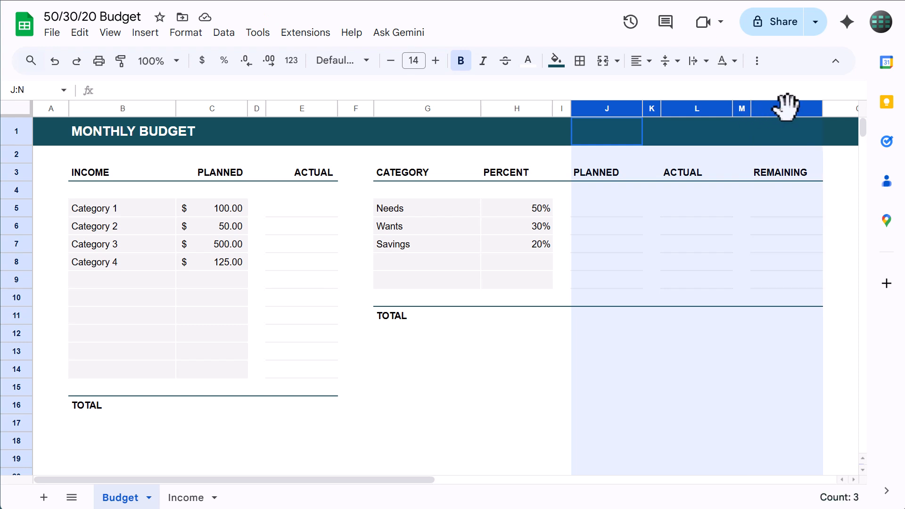
pyautogui.click(642, 62)
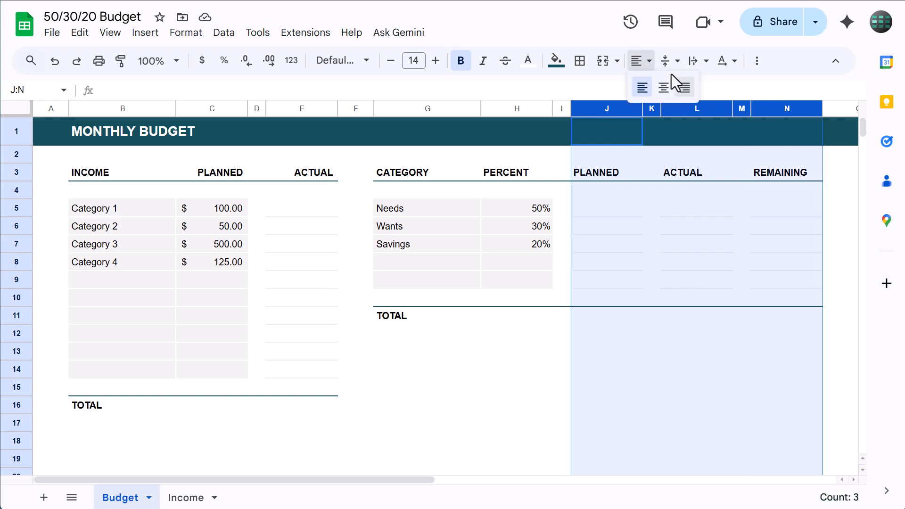
pyautogui.click(684, 87)
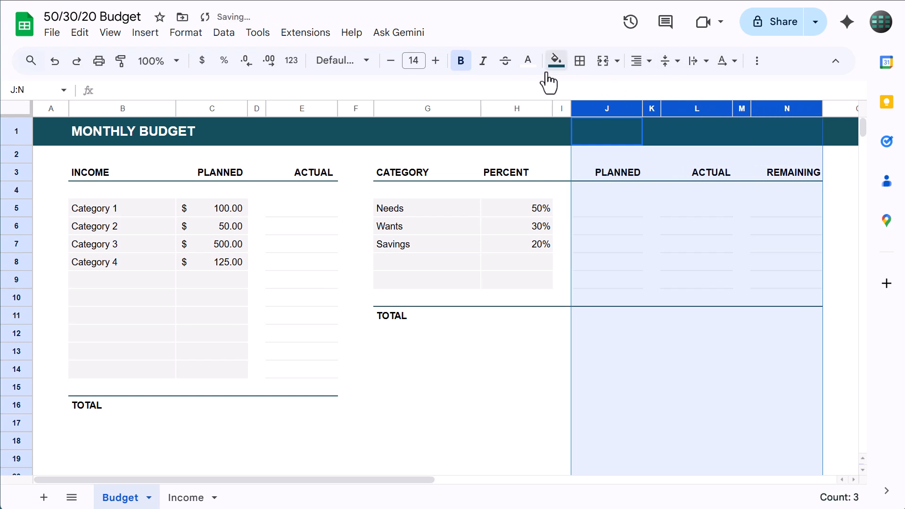
pyautogui.click(291, 61)
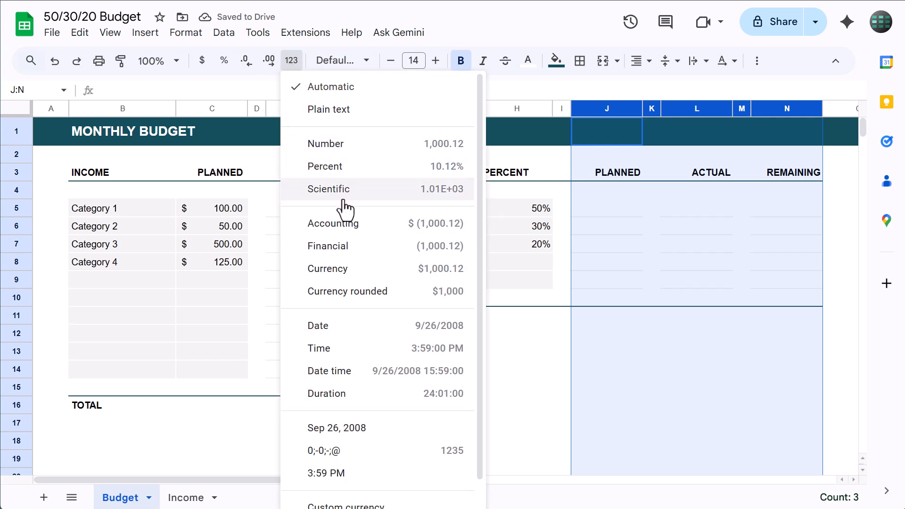
pyautogui.click(348, 226)
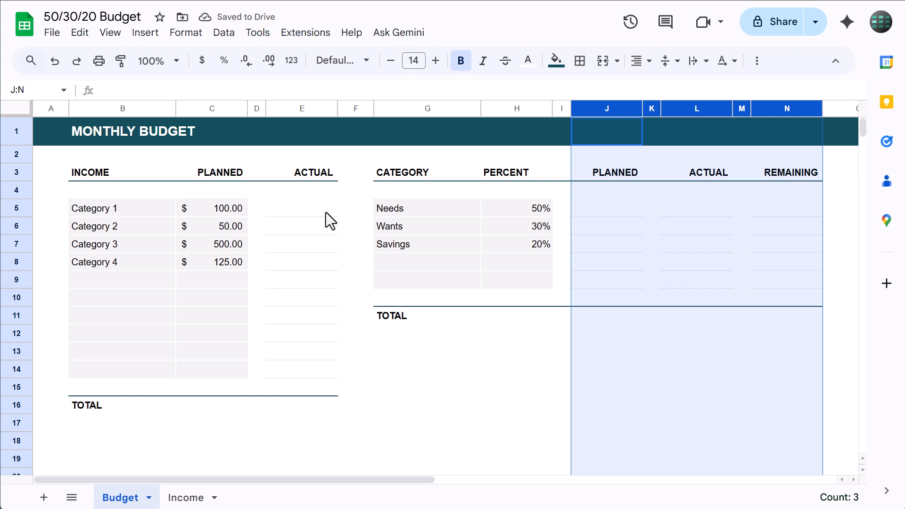
# Center the percent column H and apply the Percent number format to it
pyautogui.click(507, 108)
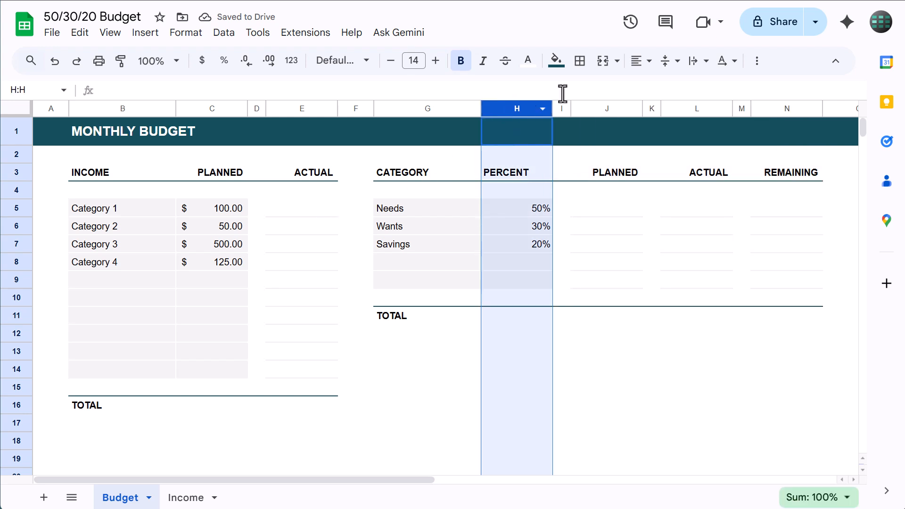
pyautogui.click(641, 60)
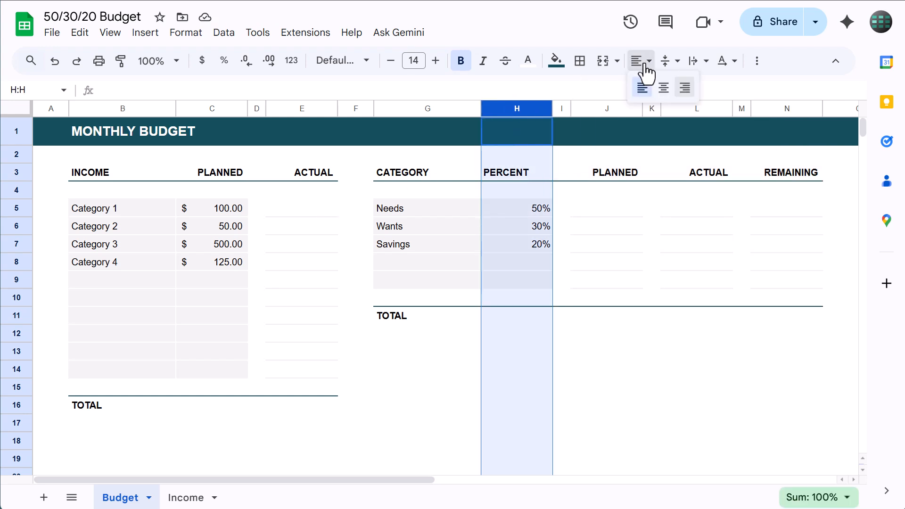
pyautogui.click(665, 90)
pyautogui.click(292, 62)
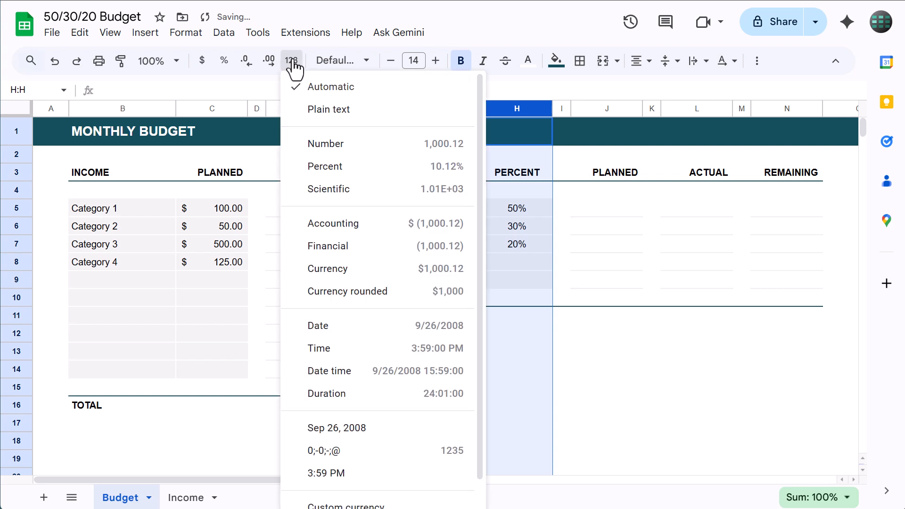
pyautogui.click(327, 167)
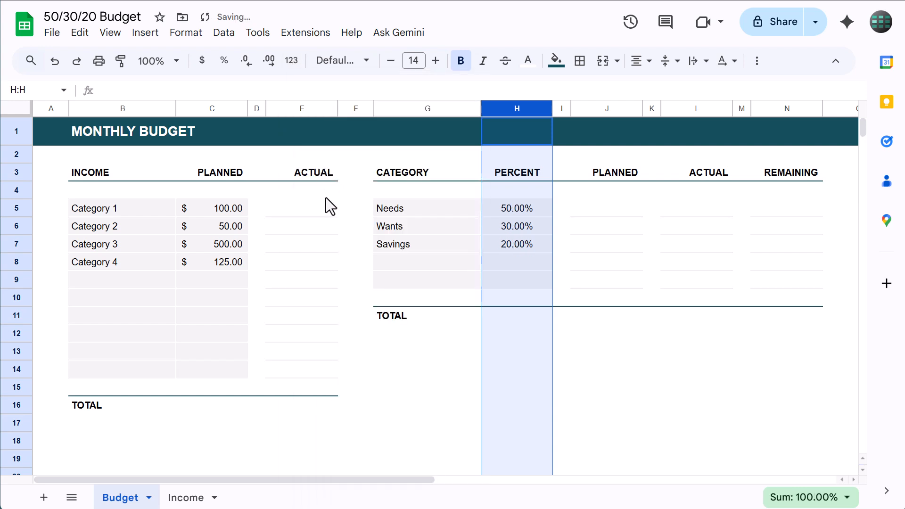
# Switch to the Income sheet and replace the title in B1 with INCOME
pyautogui.click(302, 234)
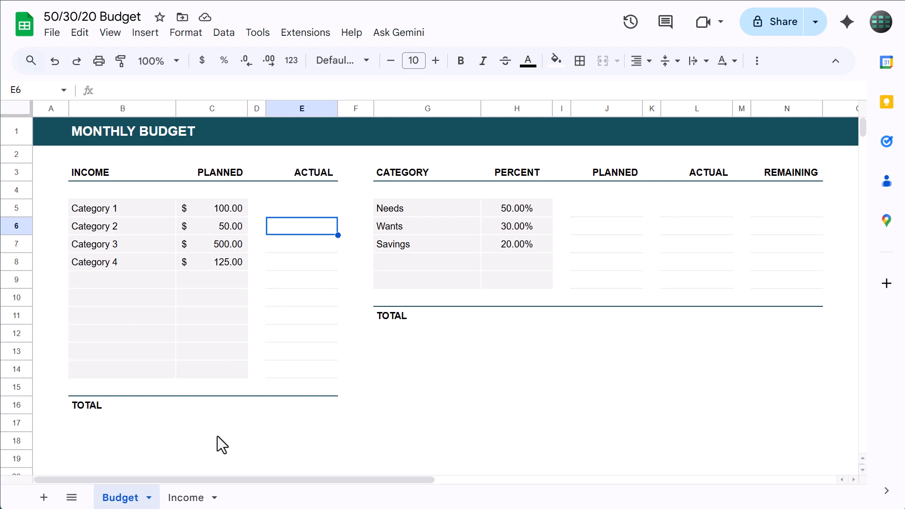
pyautogui.click(195, 497)
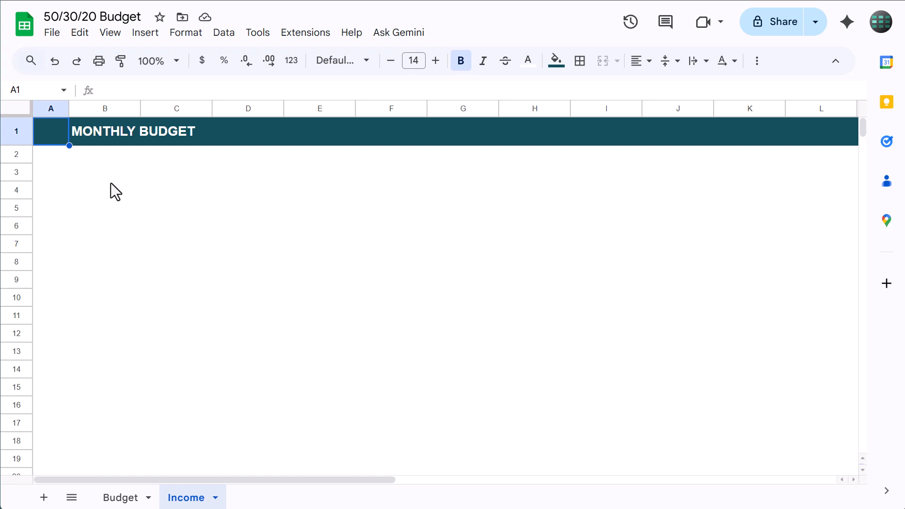
pyautogui.click(112, 142)
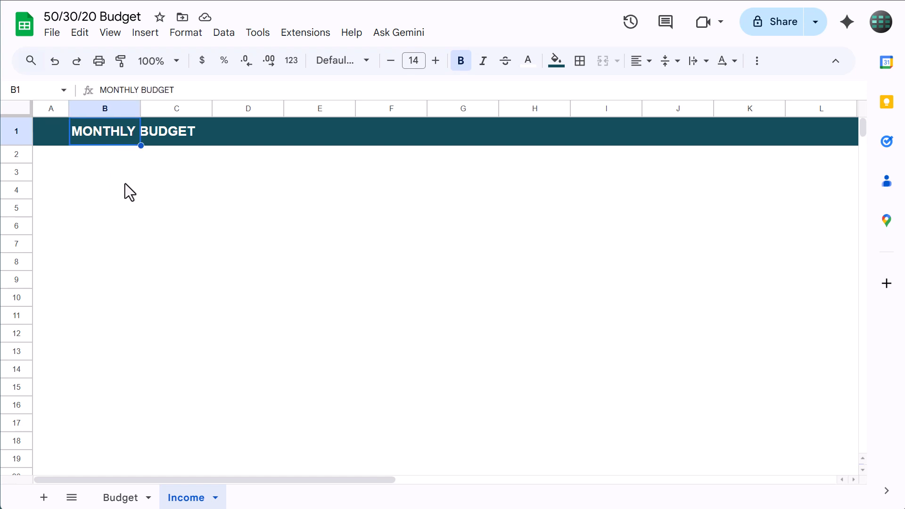
pyautogui.write('INCOME')
pyautogui.press('Return')
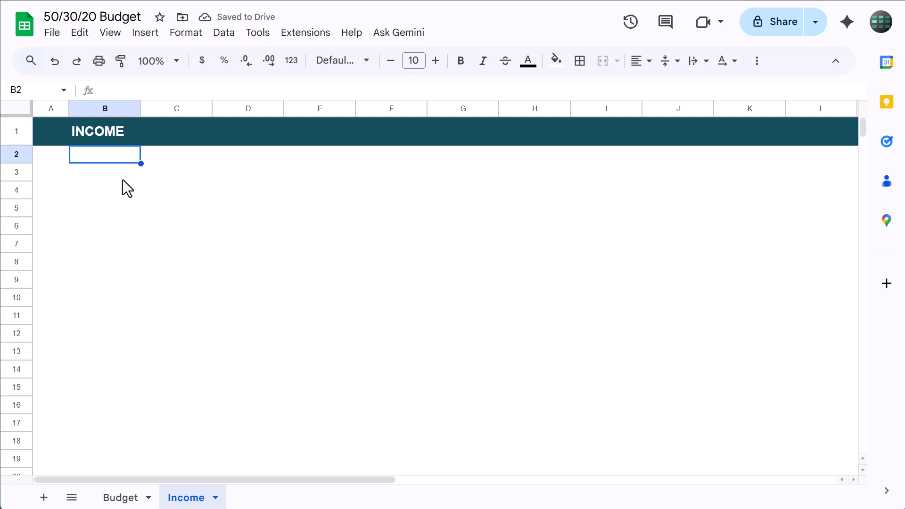
# Set the width of column B on the Income sheet to 125 pixels
pyautogui.click(109, 107)
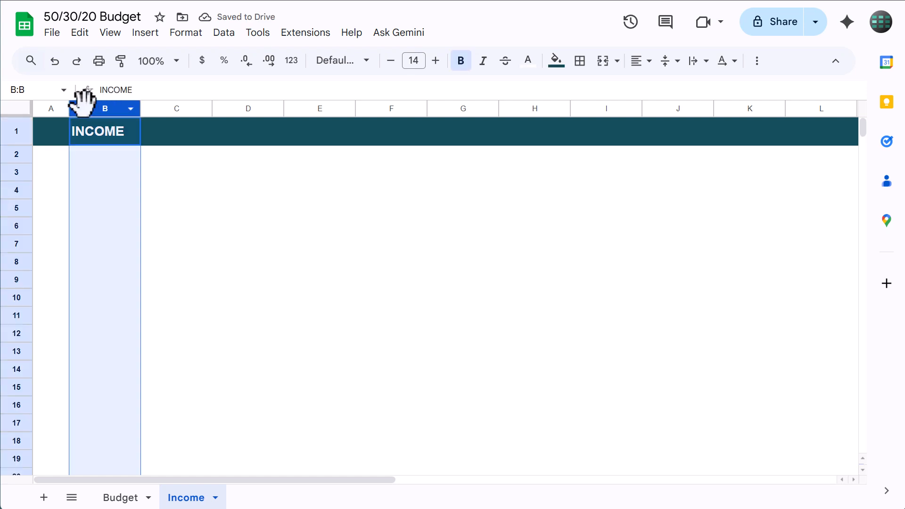
pyautogui.rightClick(85, 107)
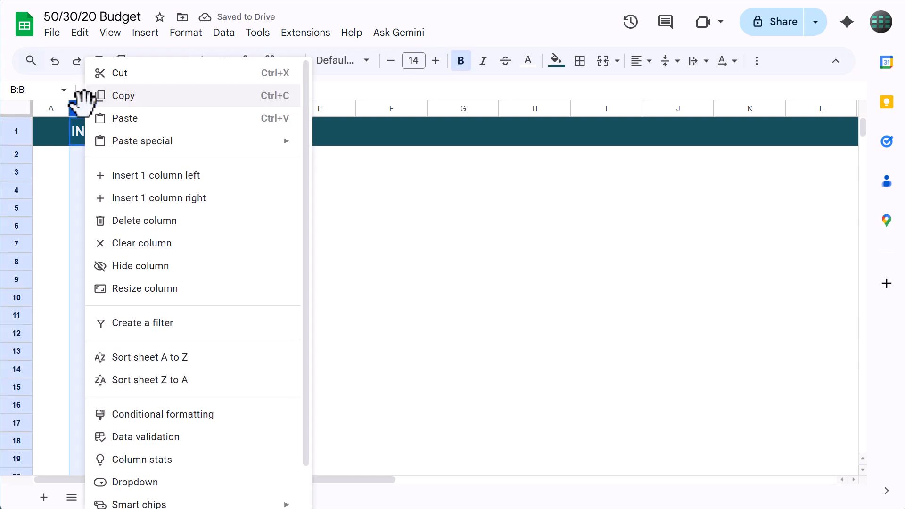
pyautogui.click(125, 289)
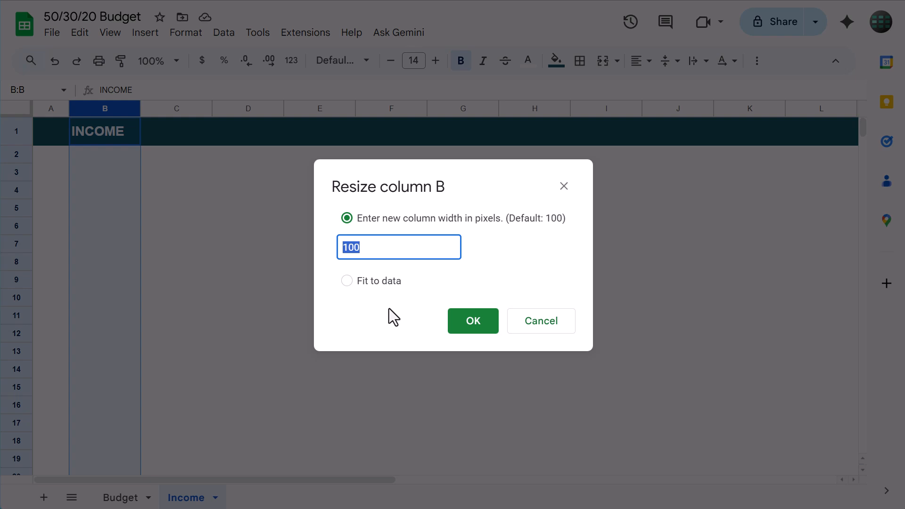
pyautogui.write('125')
pyautogui.click(456, 334)
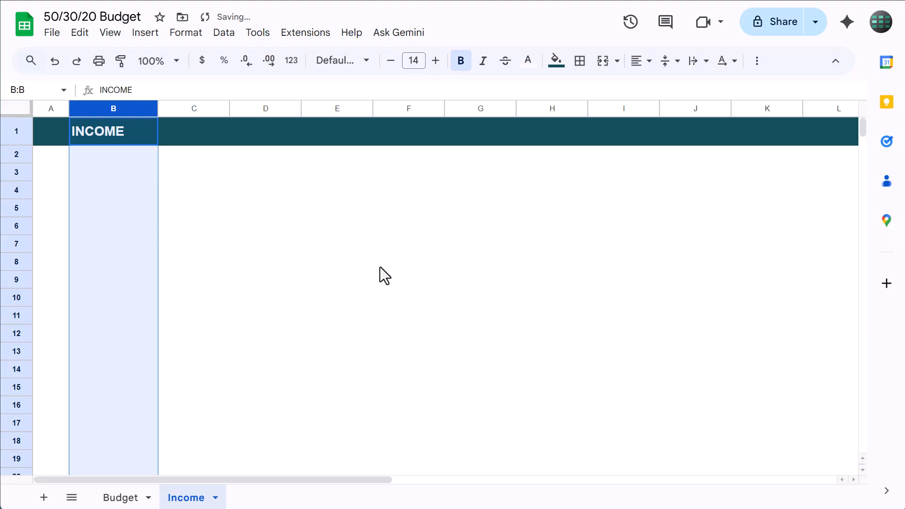
# Set the width of column C on the Income sheet to 175 pixels
pyautogui.click(203, 107)
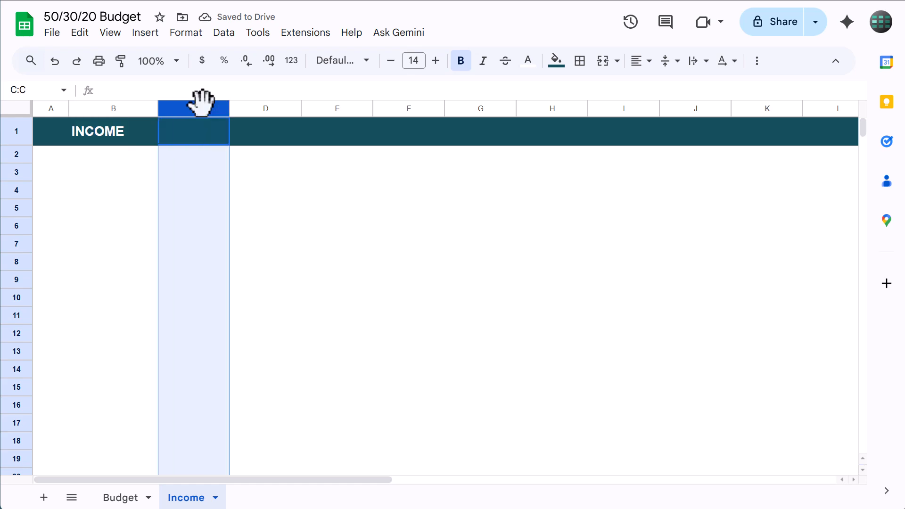
pyautogui.rightClick(180, 104)
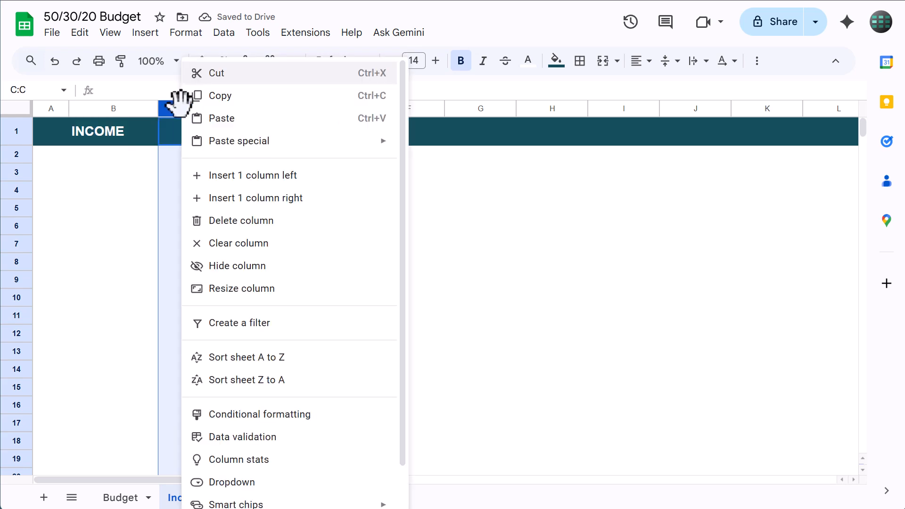
pyautogui.click(233, 293)
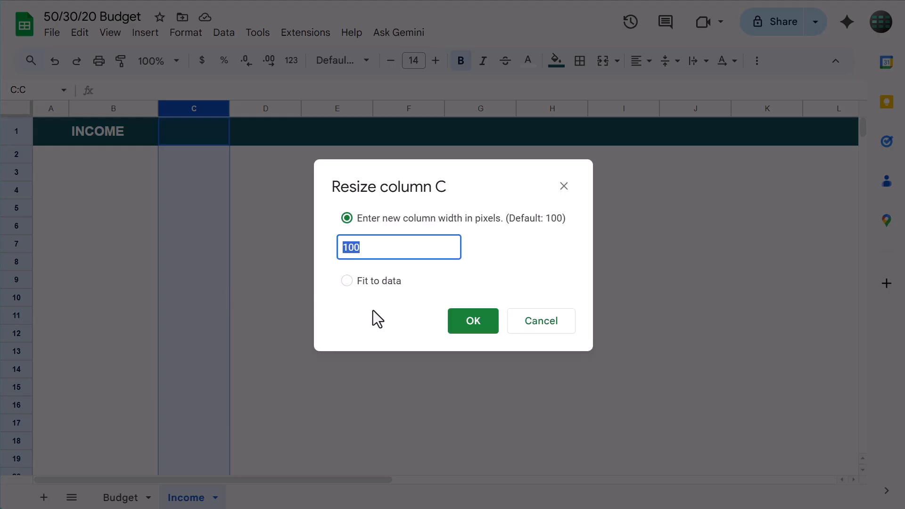
pyautogui.write('175')
pyautogui.click(473, 328)
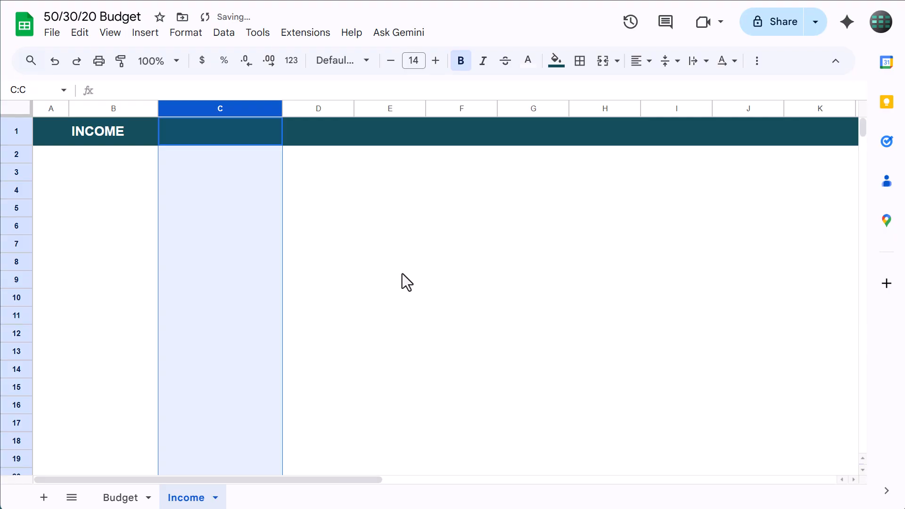
# Set the width of column D on the Income sheet to 250 pixels
pyautogui.click(332, 109)
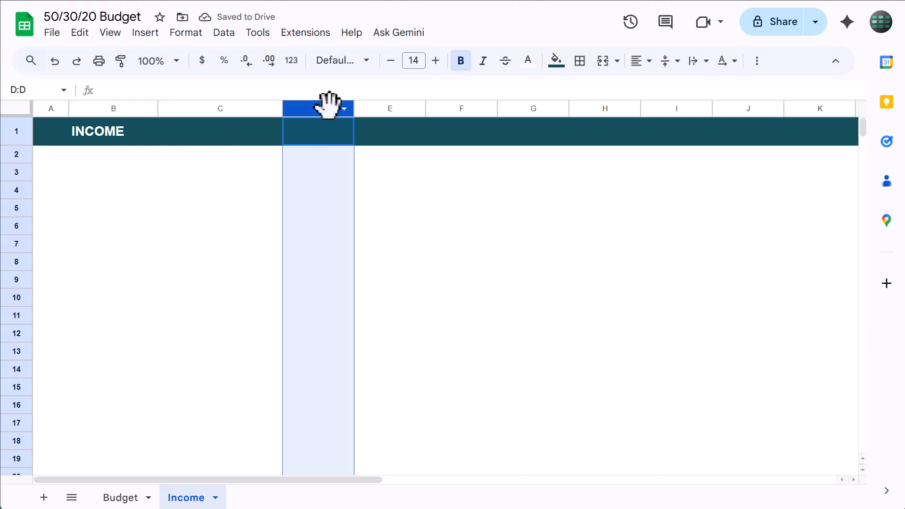
pyautogui.rightClick(303, 103)
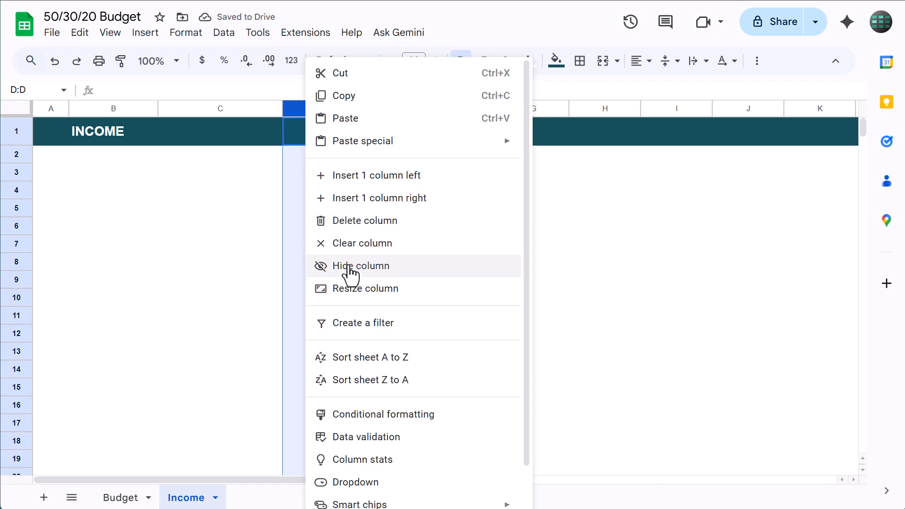
pyautogui.click(350, 289)
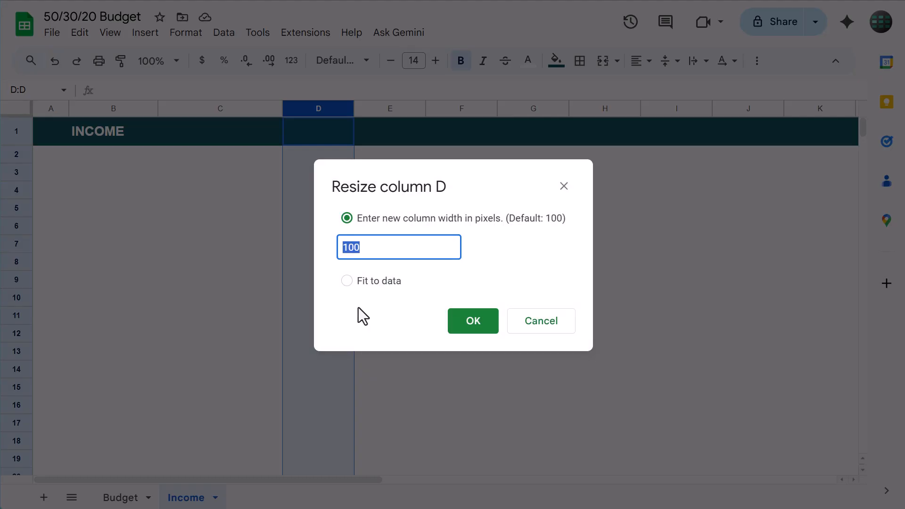
pyautogui.write('250')
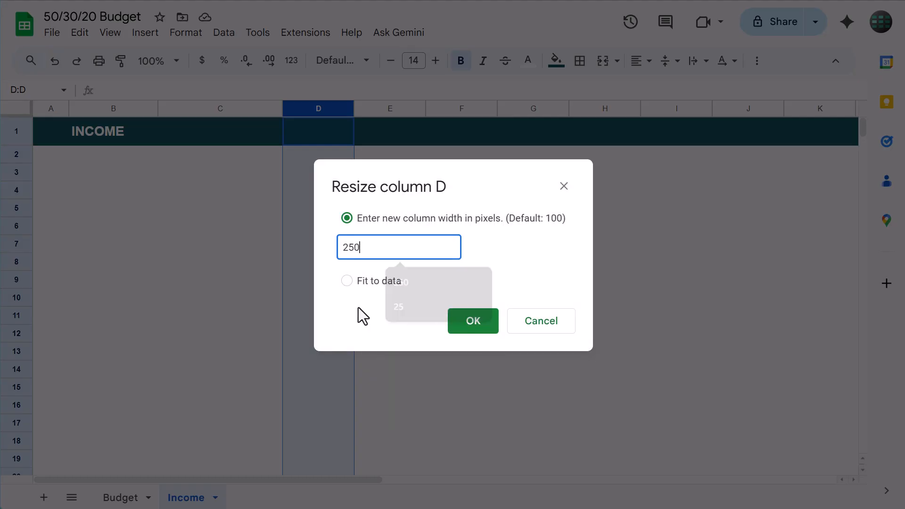
pyautogui.click(484, 320)
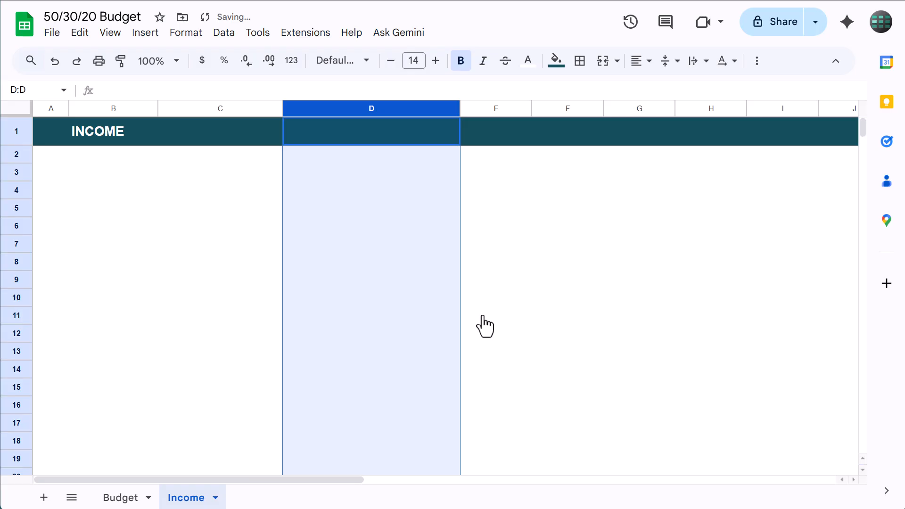
# Enter the column headers DATE, CATEGORY, NOTES and AMOUNT in B3:E3 of the Income sheet
pyautogui.click(110, 175)
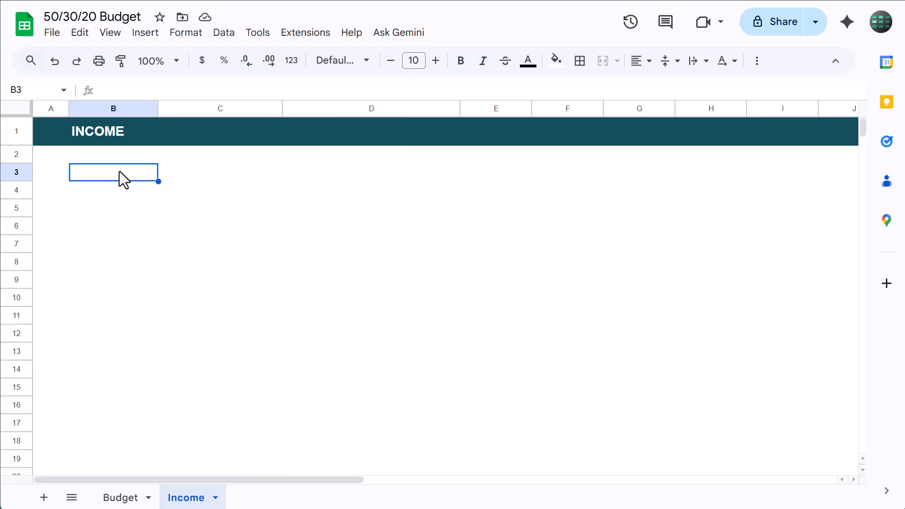
pyautogui.write('DATE')
pyautogui.press('Tab')
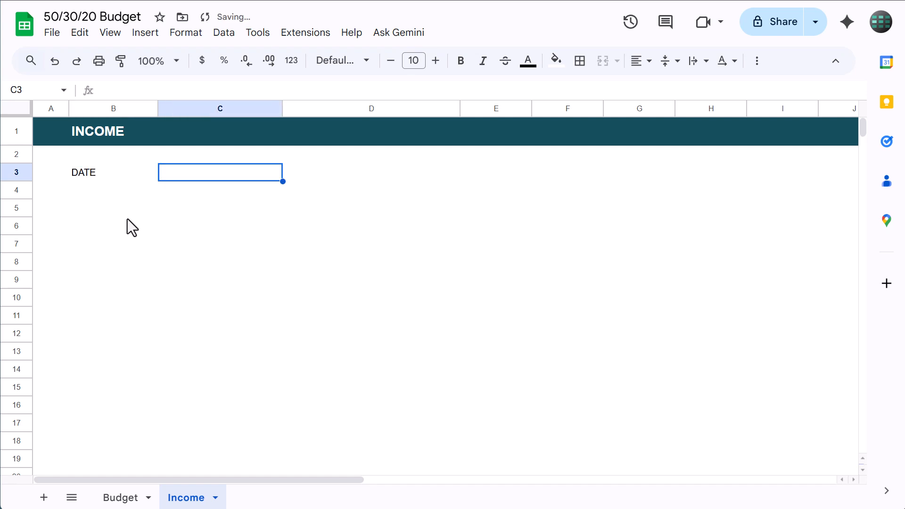
pyautogui.write('CATEGORY')
pyautogui.press('Tab')
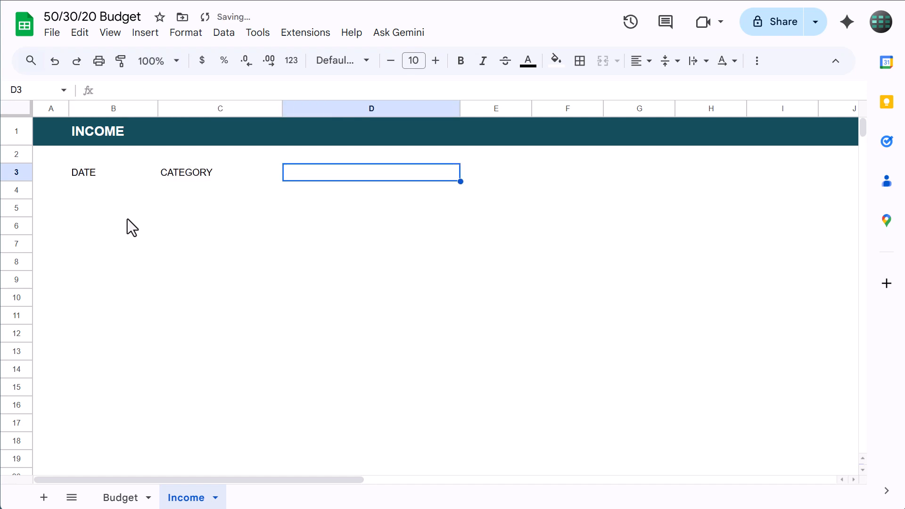
pyautogui.write('D')
pyautogui.press('BackSpace')
pyautogui.write('NOTES')
pyautogui.press('Tab')
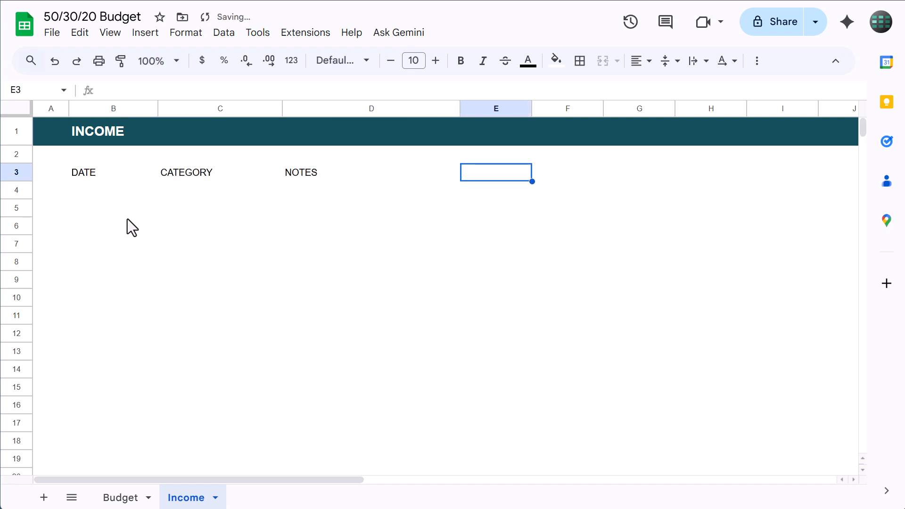
pyautogui.write('AMOUNT')
pyautogui.press('Tab')
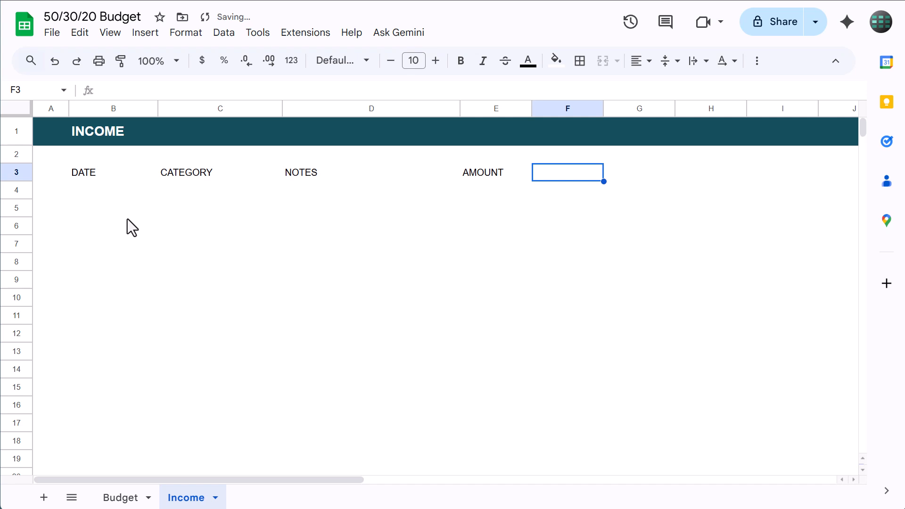
# Make the headers in B3:E3 bold and add a dark teal bottom border beneath them
pyautogui.moveTo(110, 175); pyautogui.dragTo(517, 179)
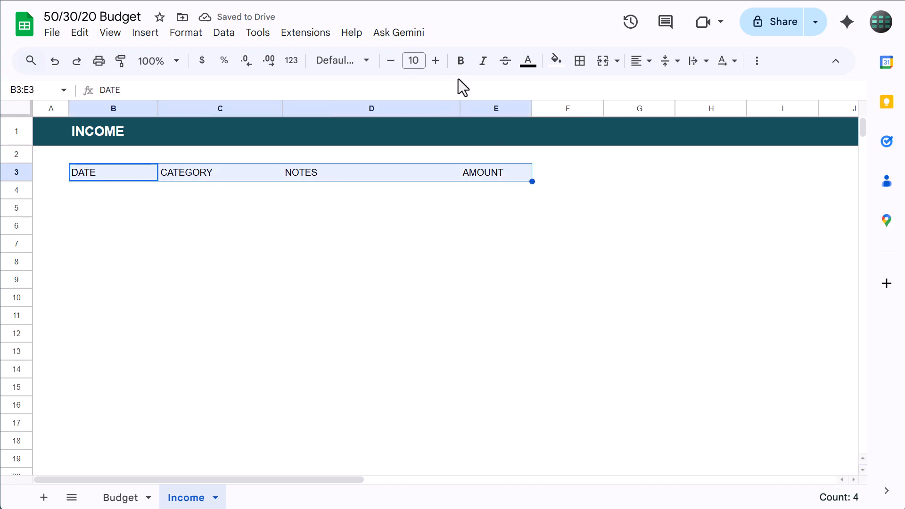
pyautogui.click(464, 64)
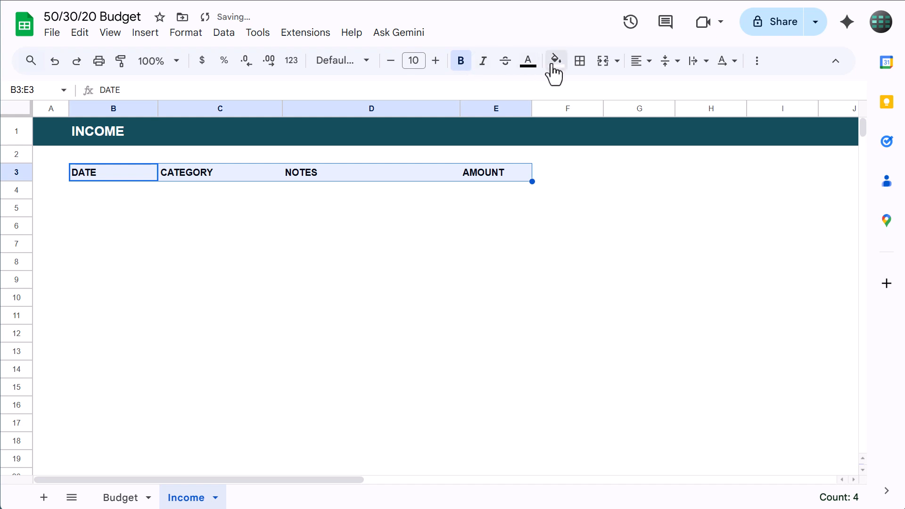
pyautogui.click(579, 64)
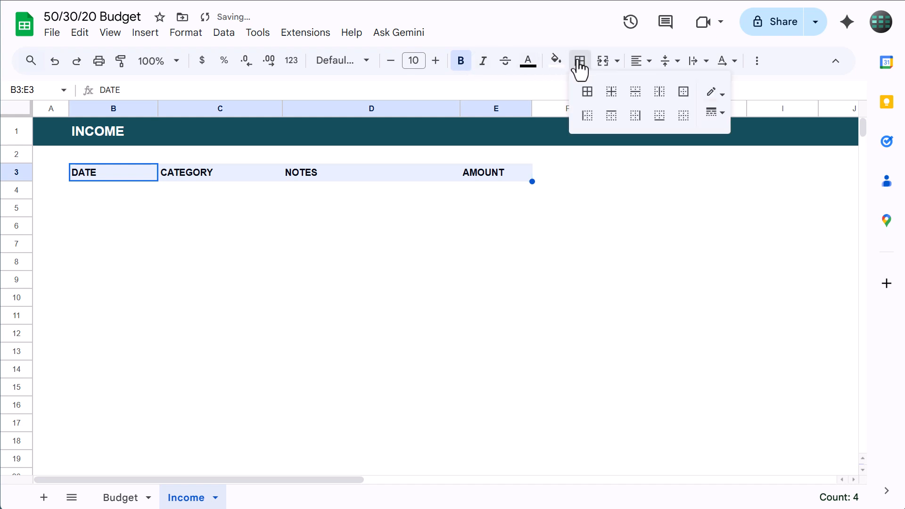
pyautogui.click(713, 92)
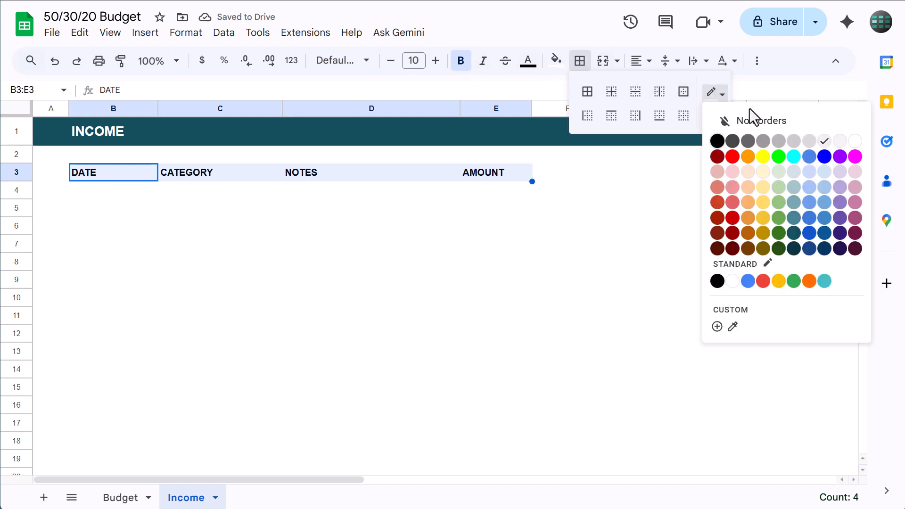
pyautogui.click(794, 233)
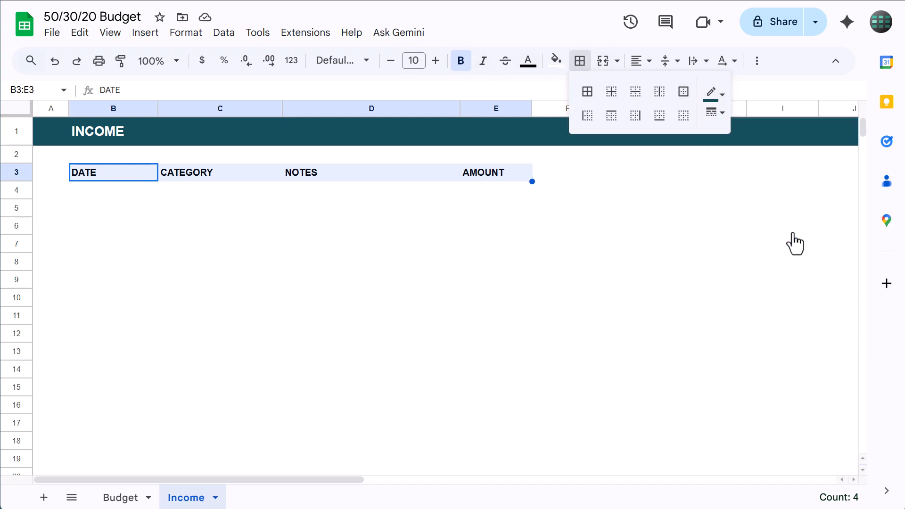
pyautogui.click(660, 117)
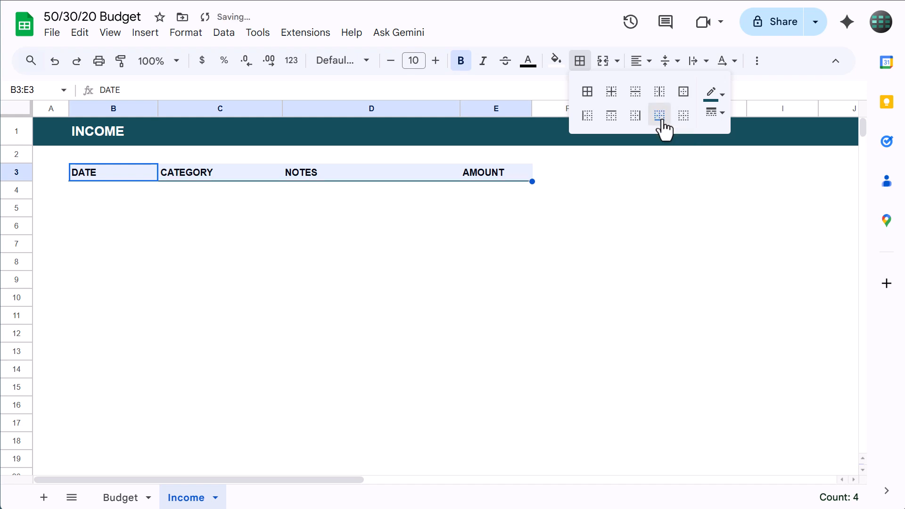
pyautogui.click(580, 62)
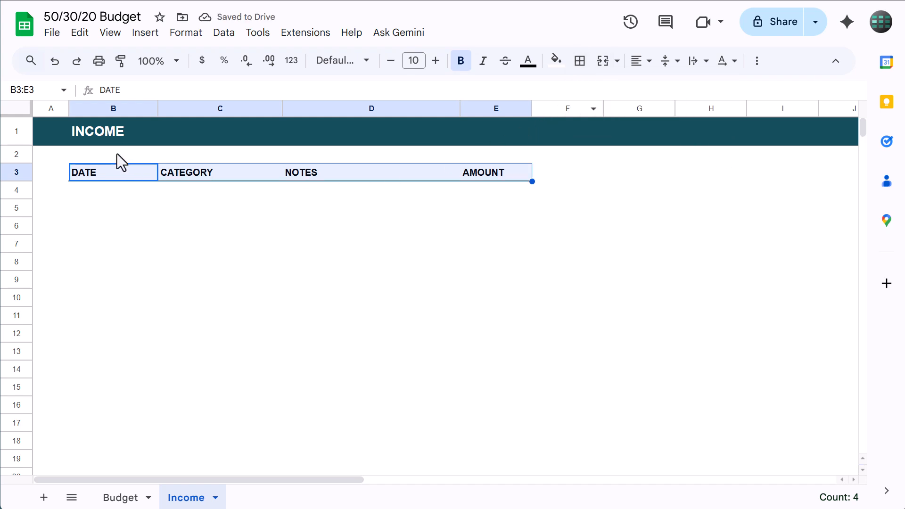
# Fill the entry range B5:E1000 of the Income sheet with the lightest gray
pyautogui.click(52, 90)
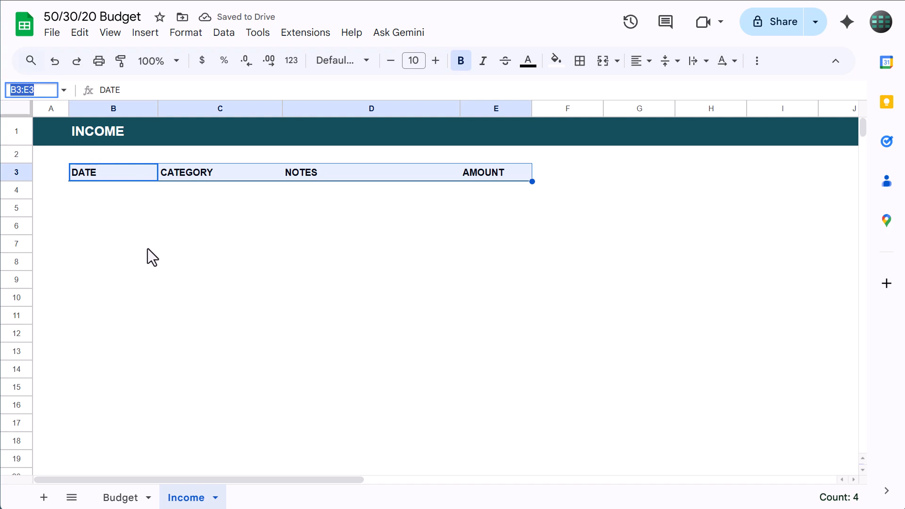
pyautogui.write('B5')
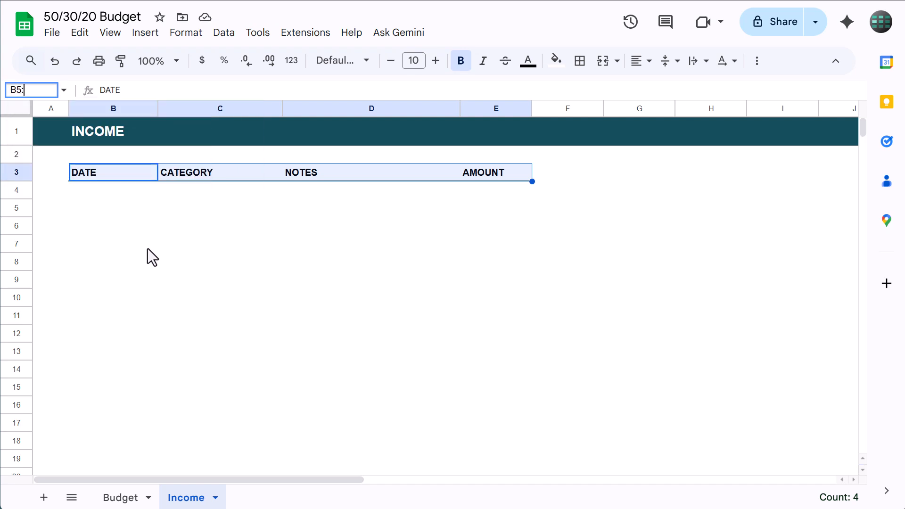
pyautogui.write(':E')
pyautogui.press('Return')
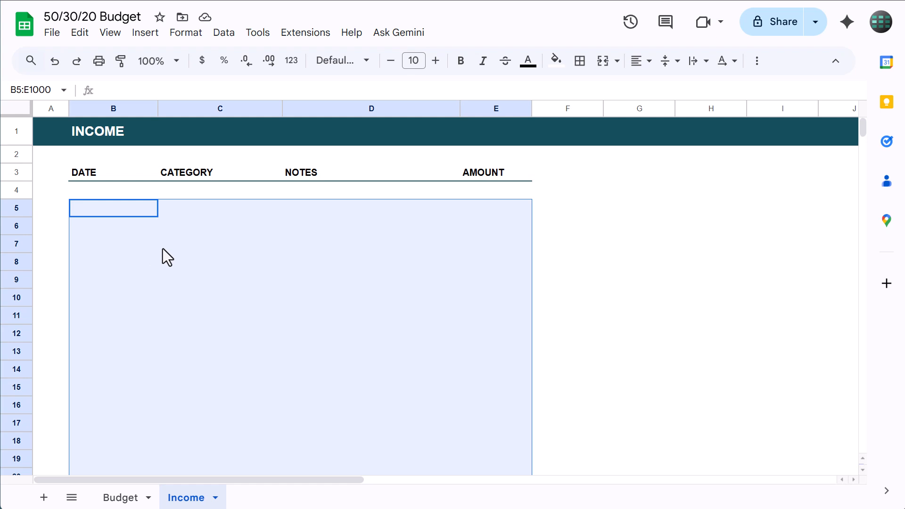
pyautogui.click(556, 61)
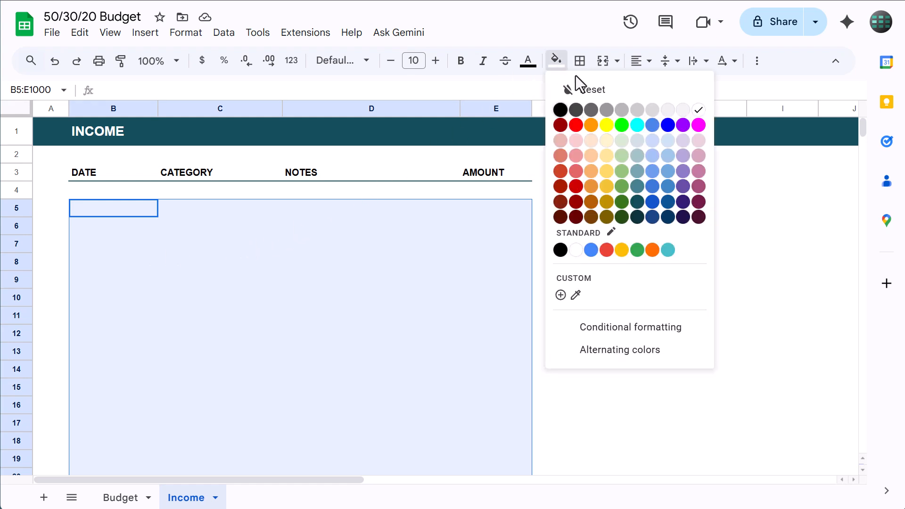
pyautogui.click(684, 110)
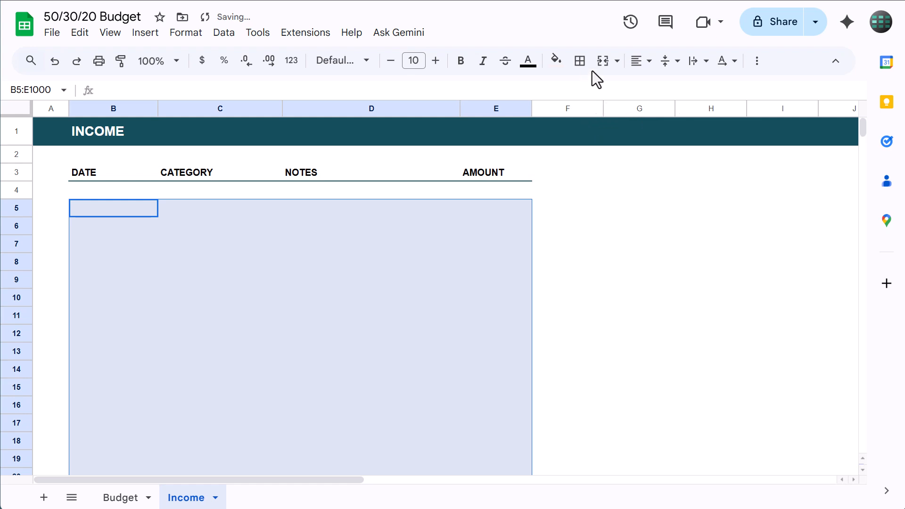
# Add white borders around all cells of the entry range B5:E1000 on the Income sheet
pyautogui.click(581, 61)
pyautogui.click(715, 92)
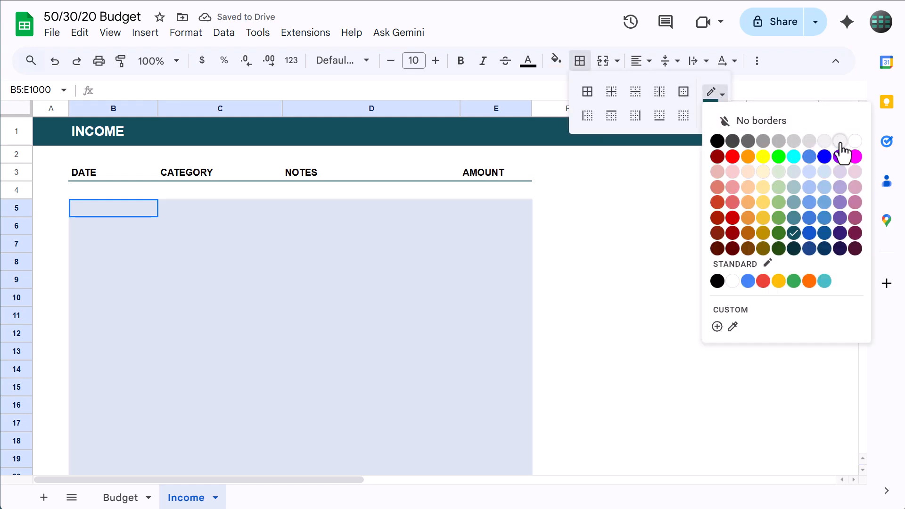
pyautogui.click(784, 145)
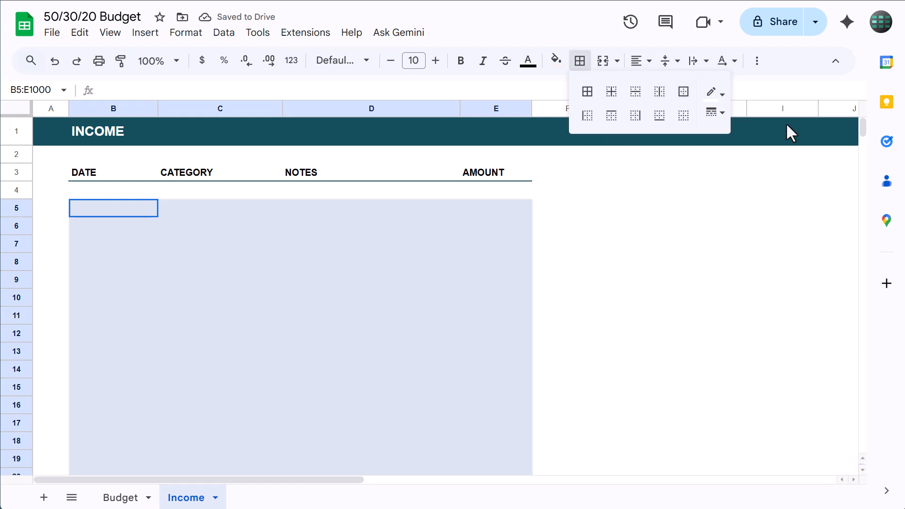
pyautogui.click(612, 91)
pyautogui.click(587, 91)
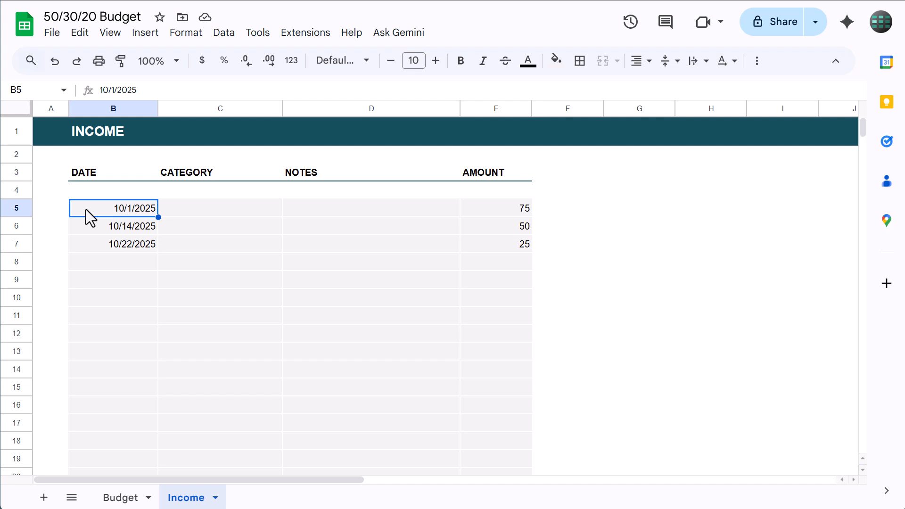
# Left-align the date cells from B5 down to the end of column B on the Income sheet
pyautogui.click(40, 89)
pyautogui.write('B5:')
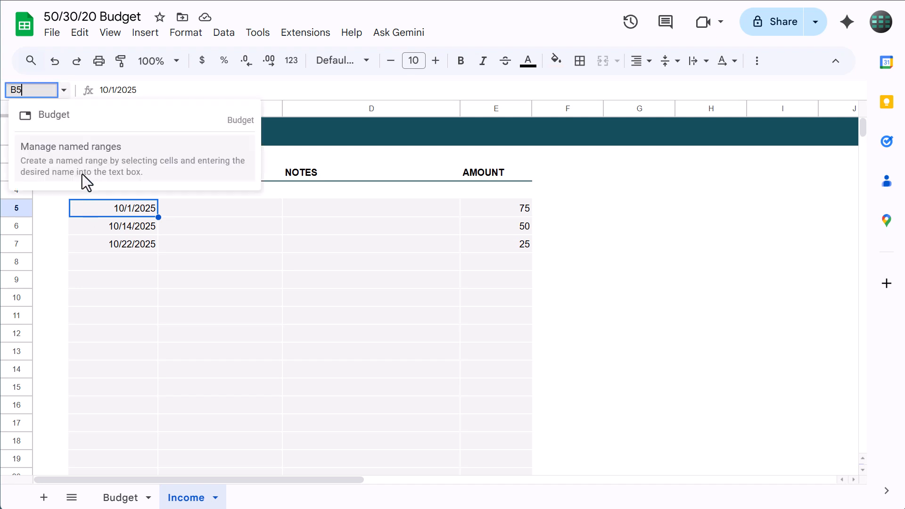
pyautogui.write('B')
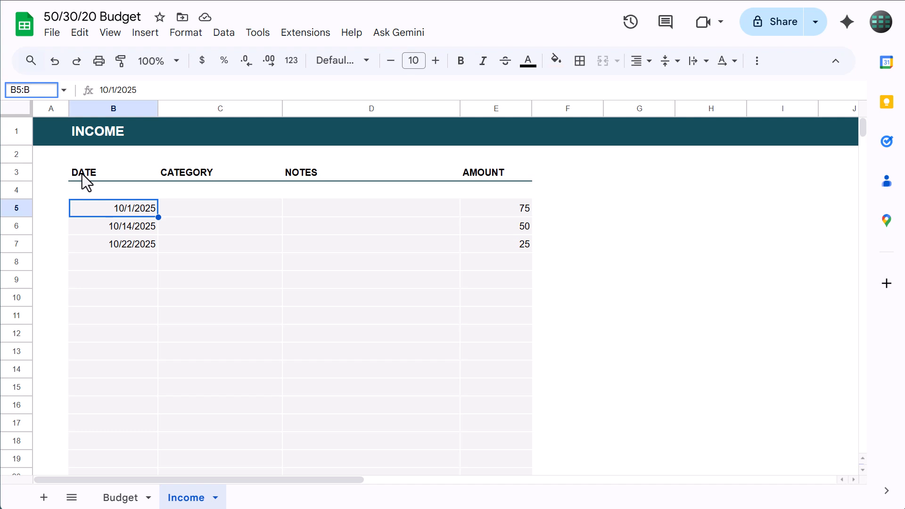
pyautogui.press('Return')
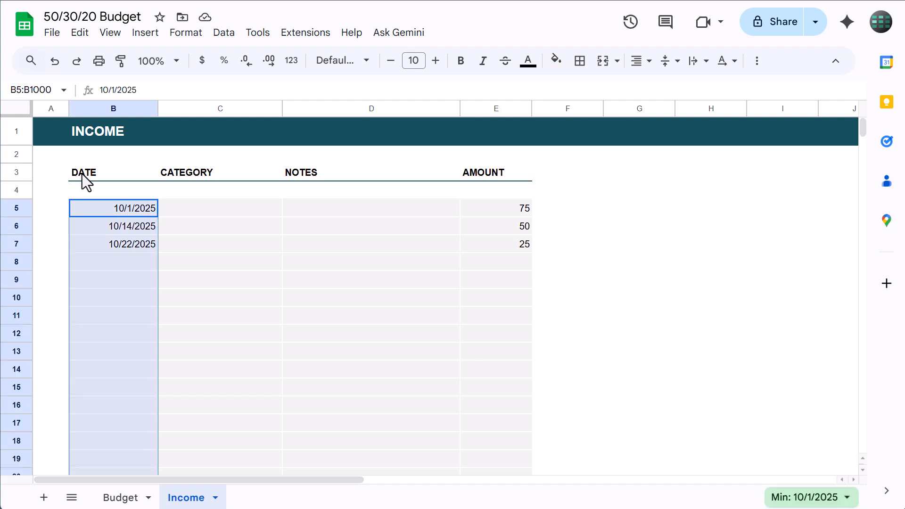
pyautogui.click(639, 63)
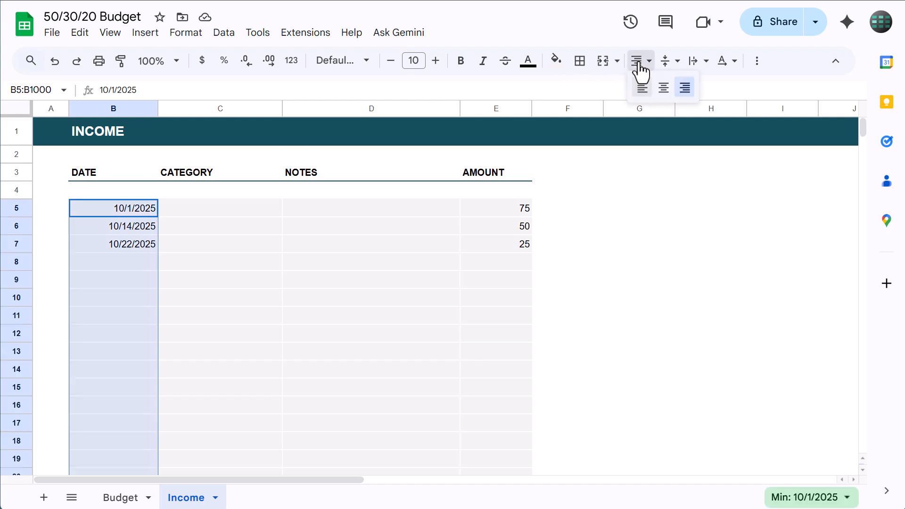
pyautogui.click(642, 94)
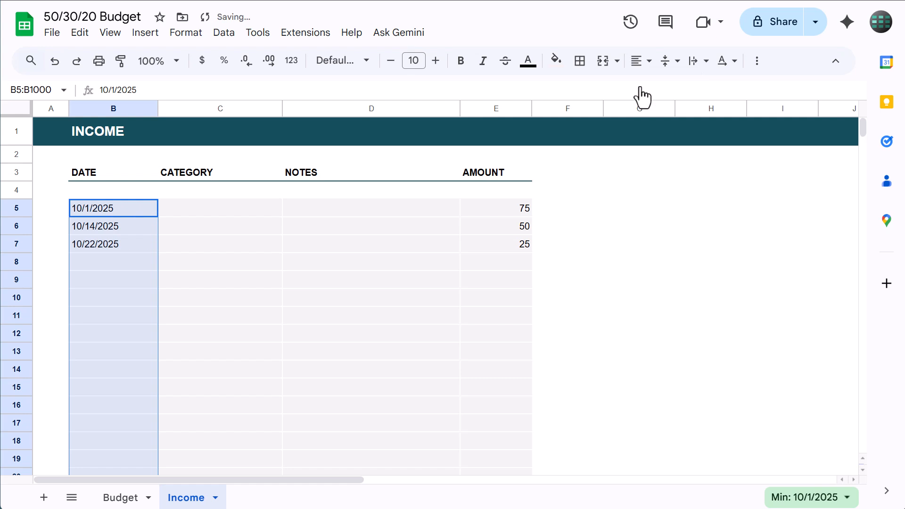
# Start a custom date format for B5:B1000, clearing the existing parts and adding the month as an abbreviation (Aug)
pyautogui.click(293, 62)
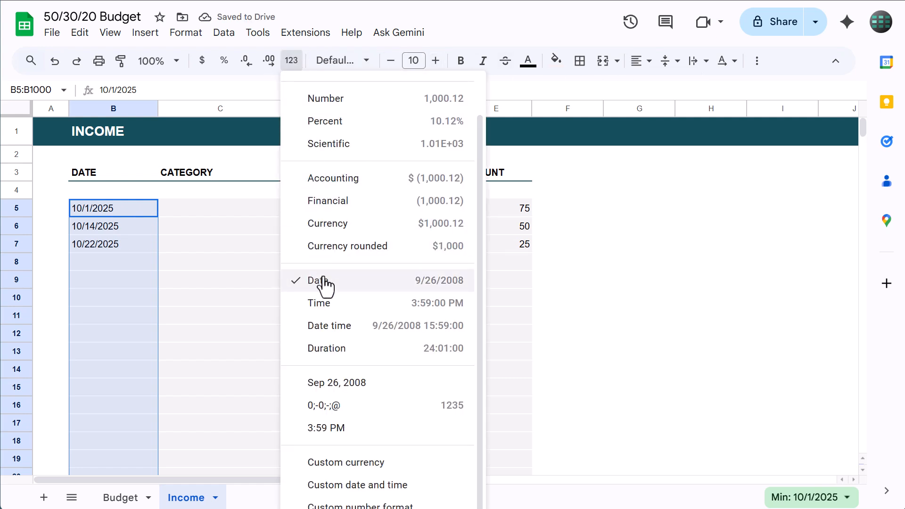
pyautogui.click(357, 489)
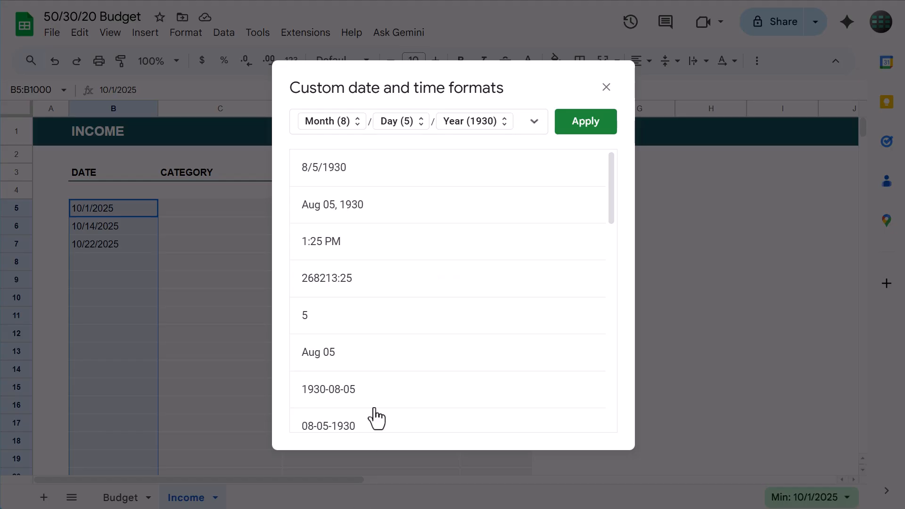
pyautogui.press('BackSpace')
pyautogui.press('BackSpace')
pyautogui.press('BackSpace')
pyautogui.press('BackSpace')
pyautogui.press('BackSpace')
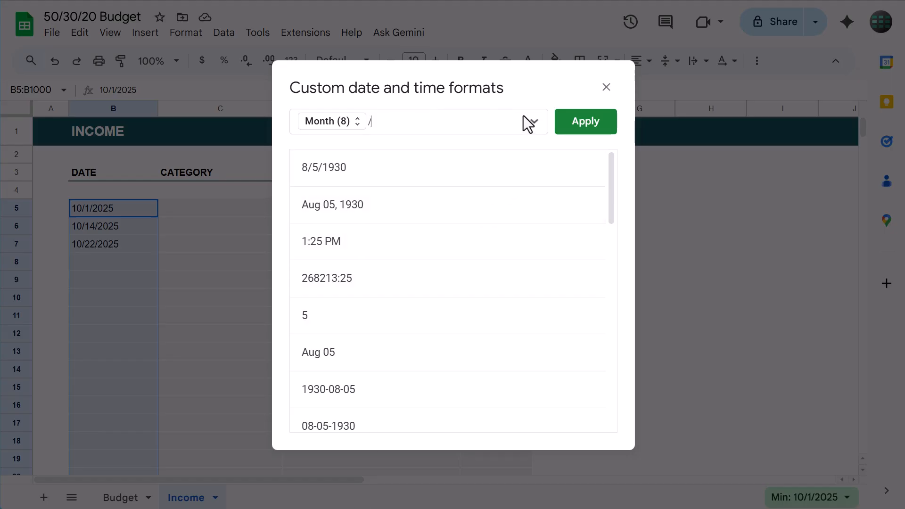
pyautogui.click(534, 123)
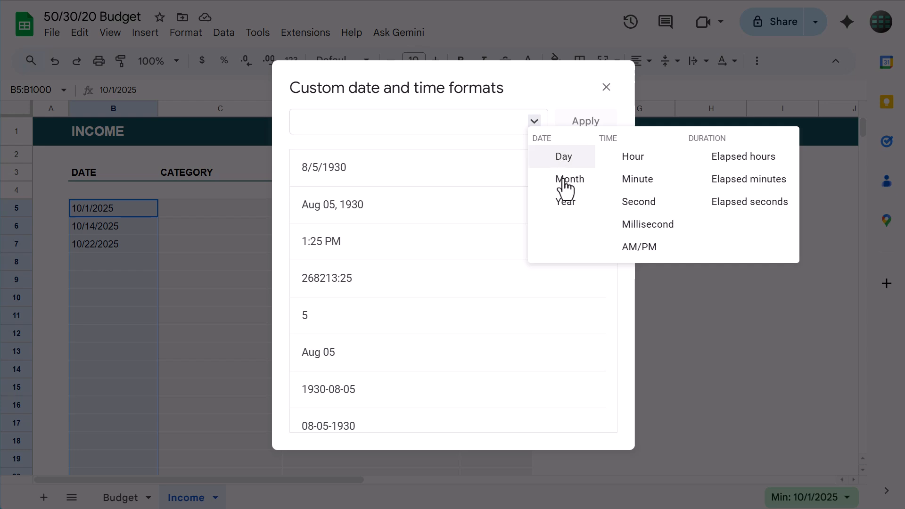
pyautogui.click(568, 185)
pyautogui.click(349, 124)
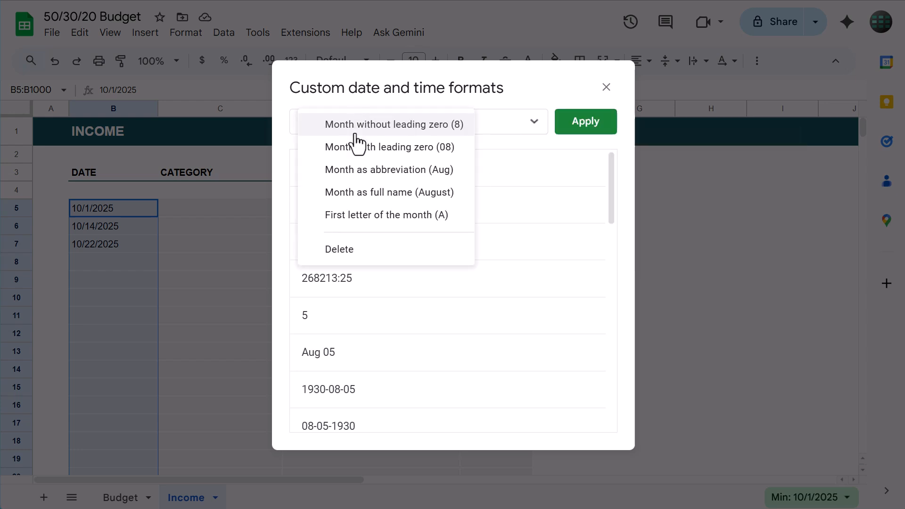
pyautogui.click(365, 170)
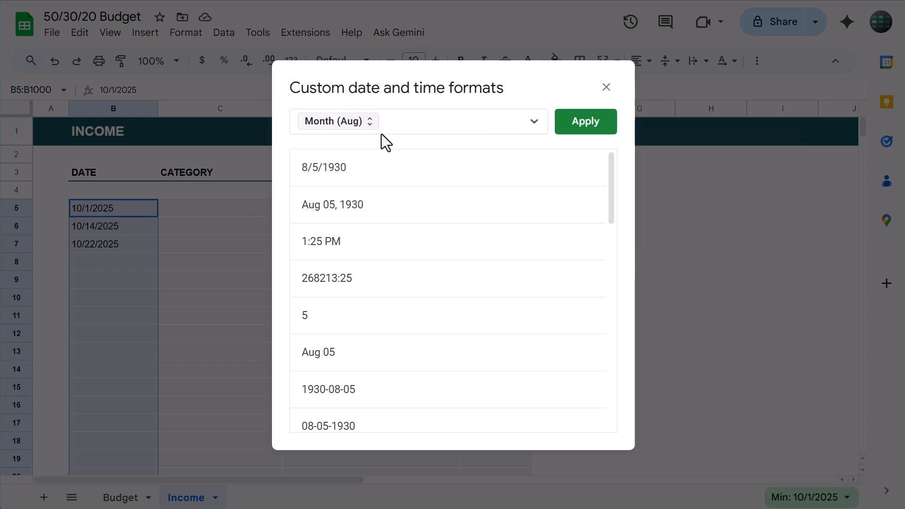
# Add the day with leading zero, a comma and the full numeric year to the custom date format and apply it
pyautogui.click(534, 124)
pyautogui.click(529, 151)
pyautogui.click(420, 124)
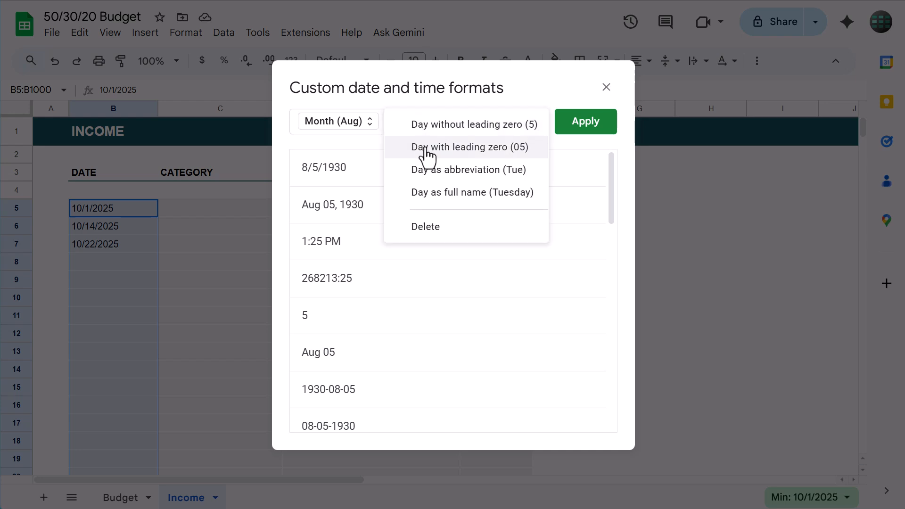
pyautogui.click(425, 93)
pyautogui.write(',')
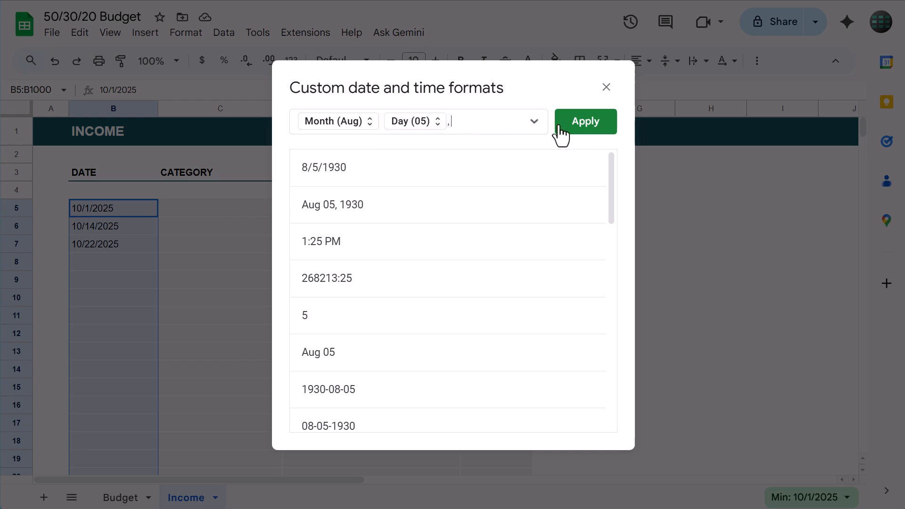
pyautogui.click(535, 121)
pyautogui.click(560, 202)
pyautogui.click(485, 122)
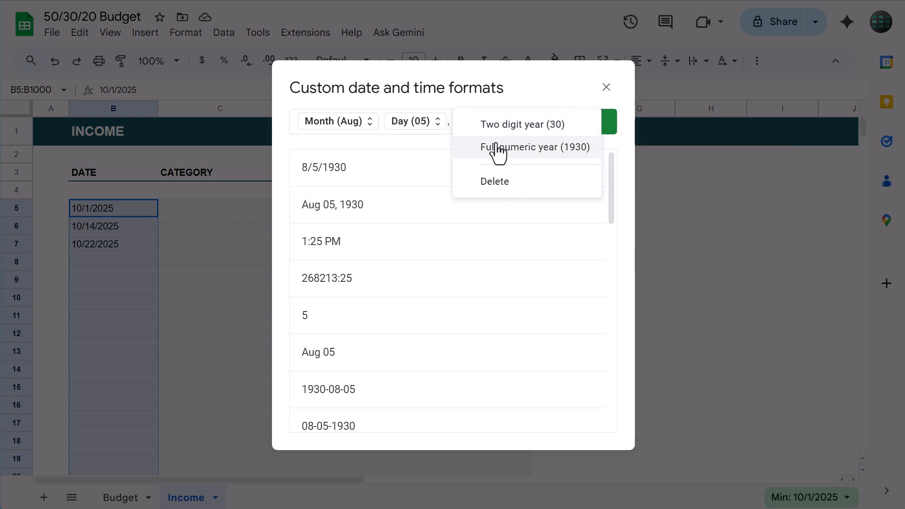
pyautogui.click(446, 158)
pyautogui.click(579, 125)
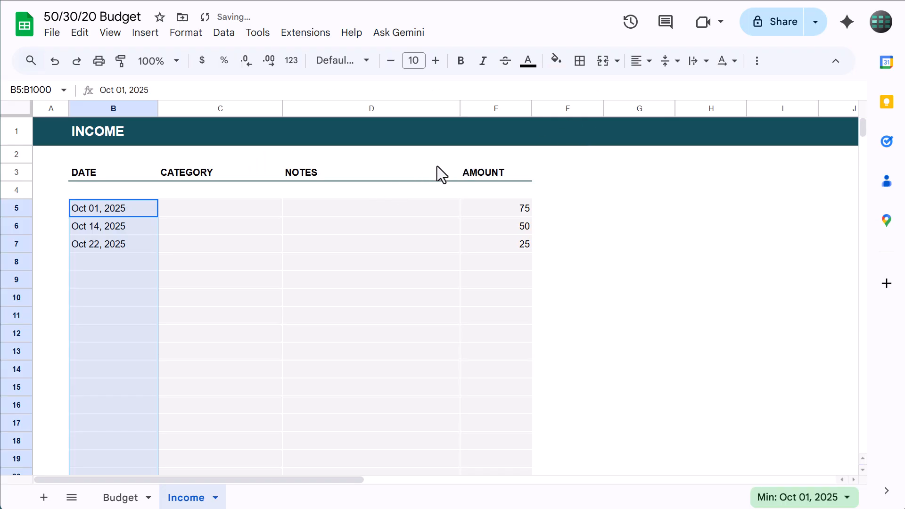
# Right-align column E on the Income sheet and give it the Accounting number format
pyautogui.click(502, 108)
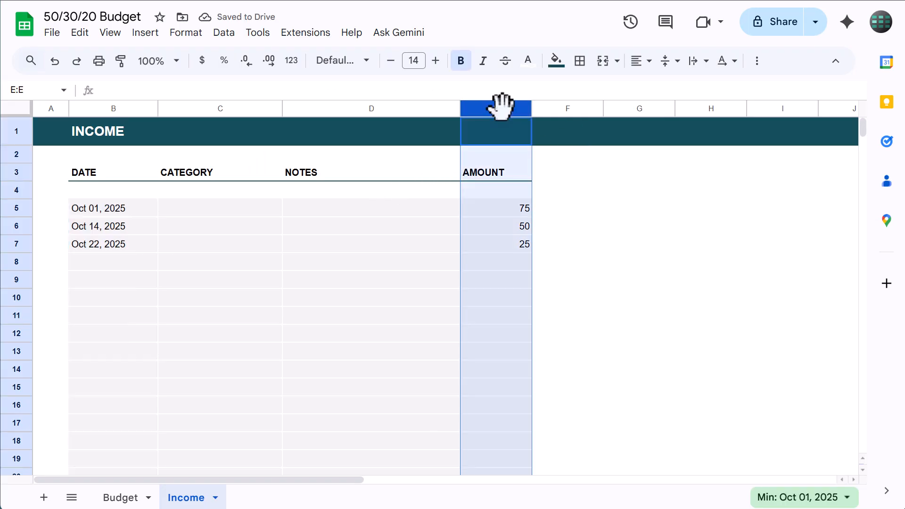
pyautogui.click(643, 66)
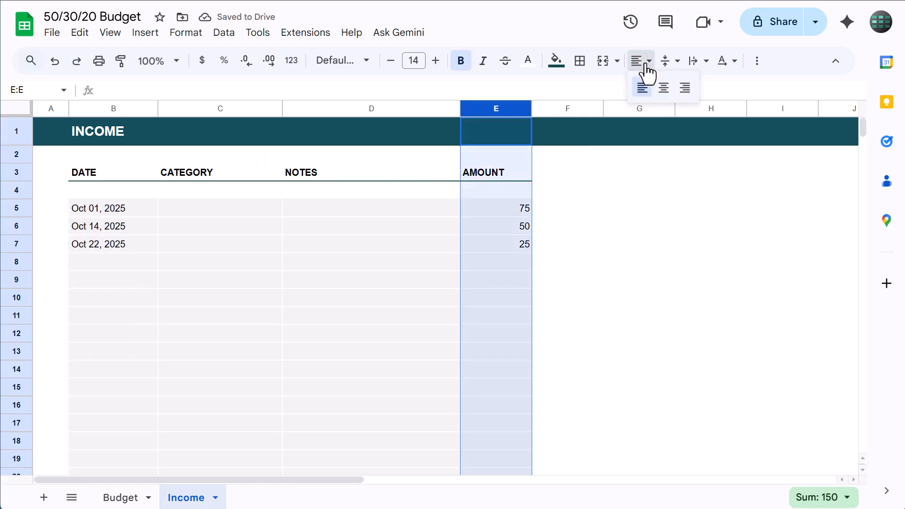
pyautogui.click(685, 89)
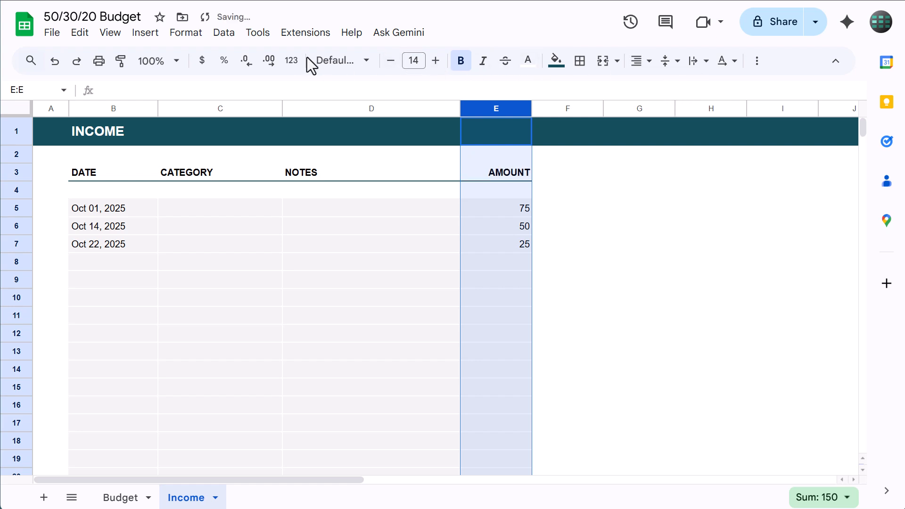
pyautogui.click(292, 62)
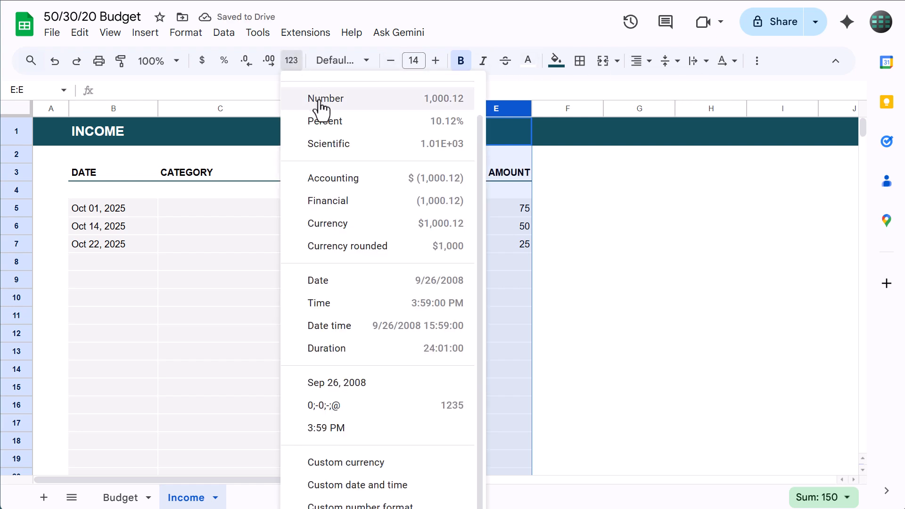
pyautogui.click(340, 179)
pyautogui.click(250, 231)
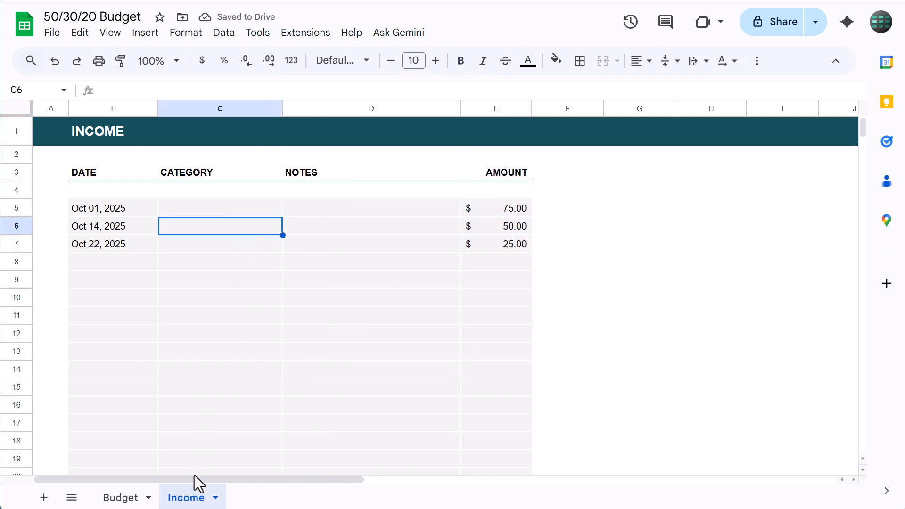
# Duplicate the Income sheet and rename the copy Spending
pyautogui.rightClick(197, 501)
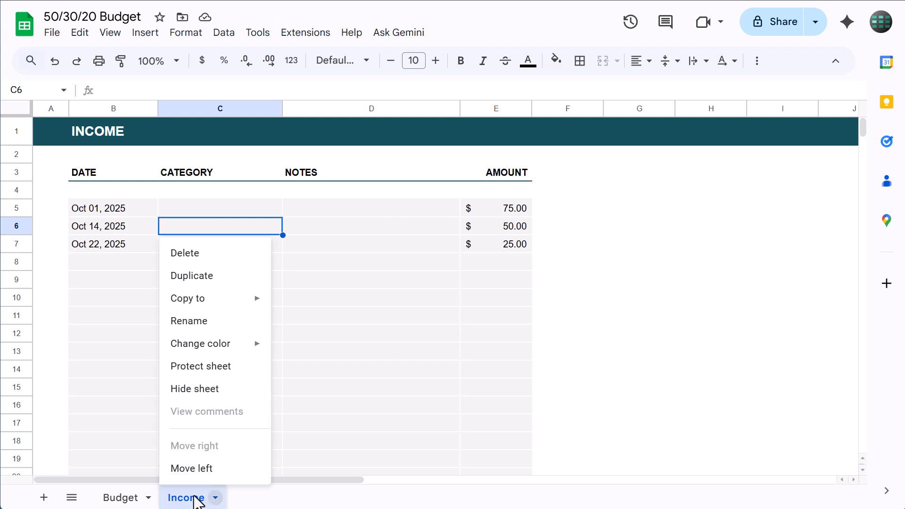
pyautogui.click(219, 283)
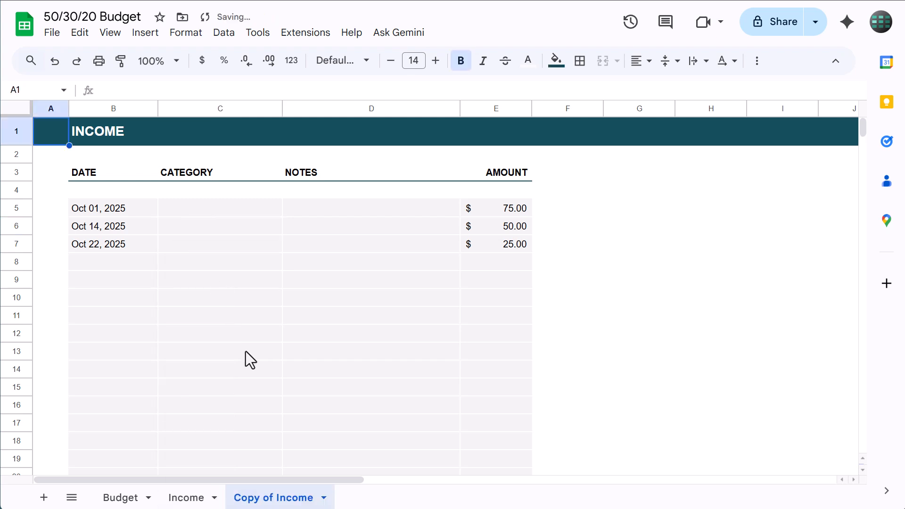
pyautogui.doubleClick(268, 499)
pyautogui.write('Spe')
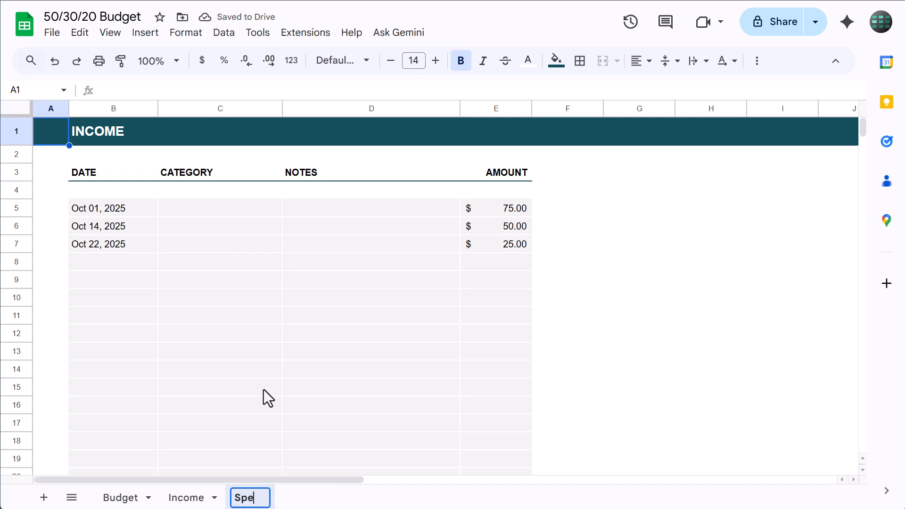
pyautogui.write('nding')
pyautogui.press('Return')
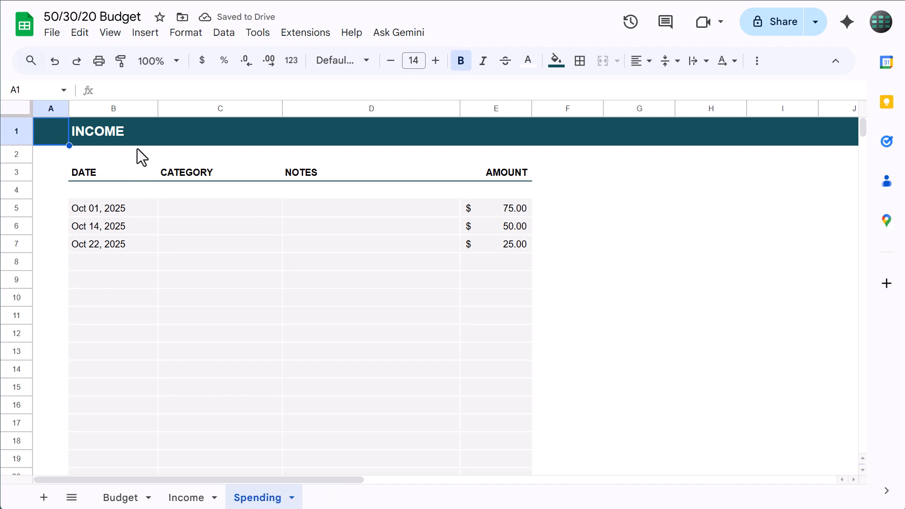
# Change the title in B1 of the Spending sheet to SPENDING
pyautogui.click(138, 136)
pyautogui.write('SP')
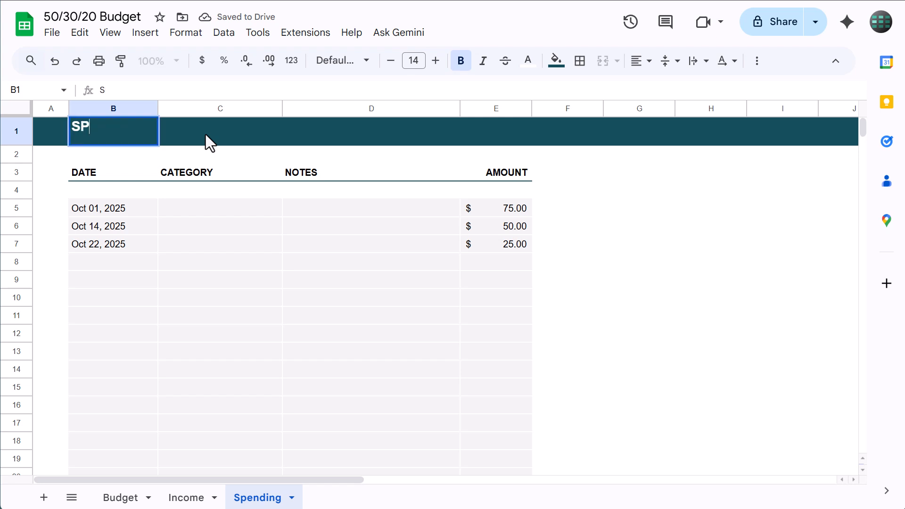
pyautogui.write('ENDING')
pyautogui.press('Return')
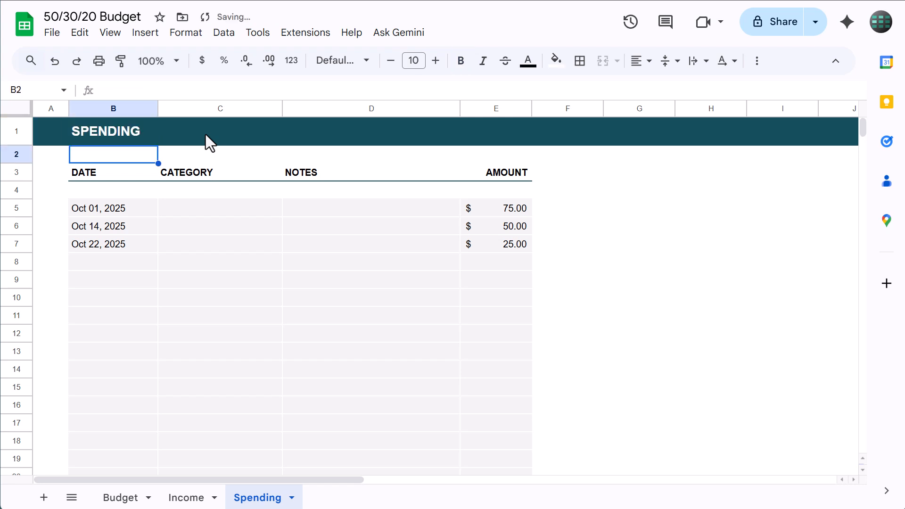
# Add a data validation rule to C5:C1000 on the Spending sheet with the criteria Dropdown (from a range)
pyautogui.click(37, 90)
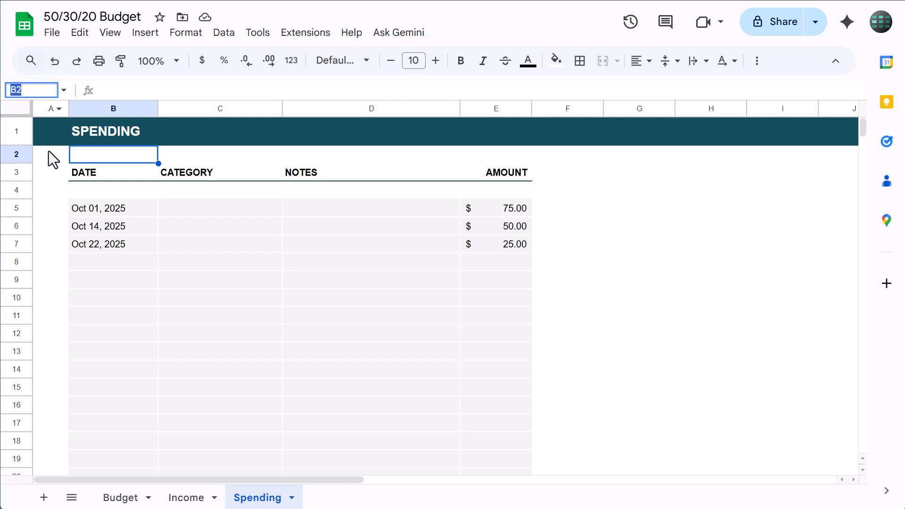
pyautogui.write('C5:C')
pyautogui.press('Return')
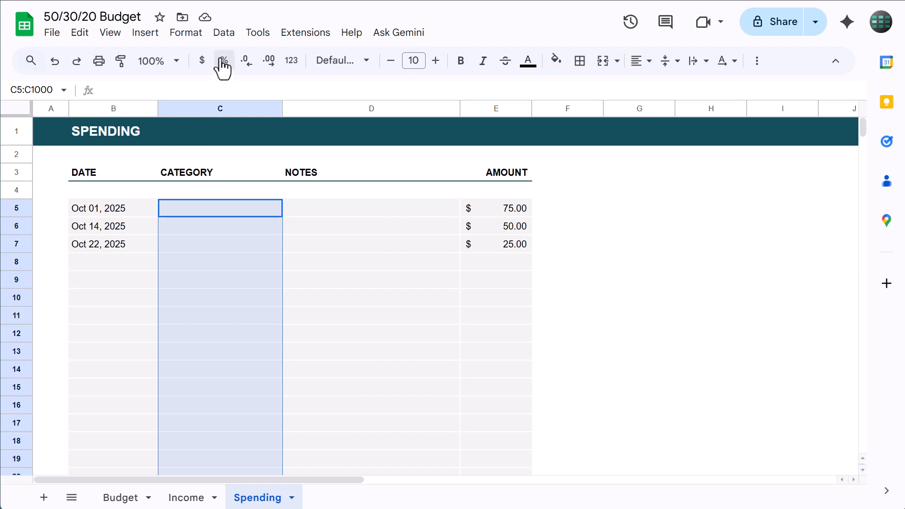
pyautogui.click(225, 35)
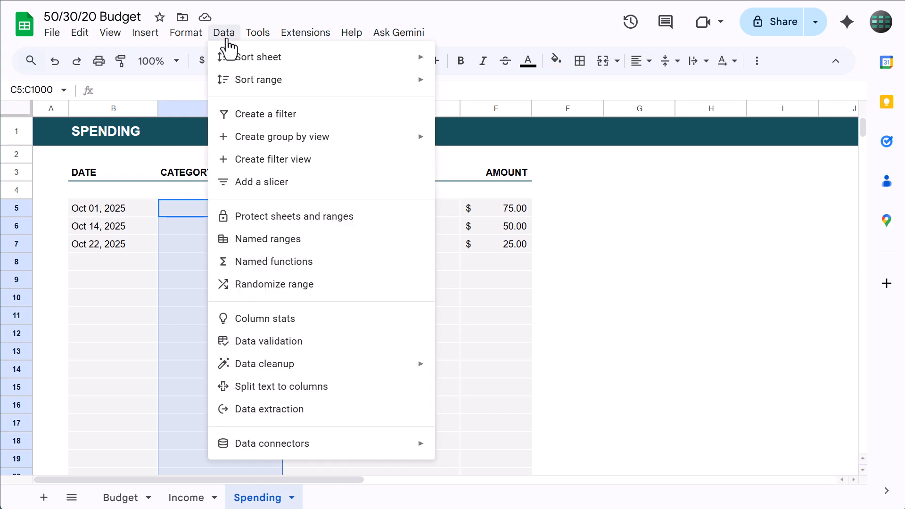
pyautogui.click(275, 351)
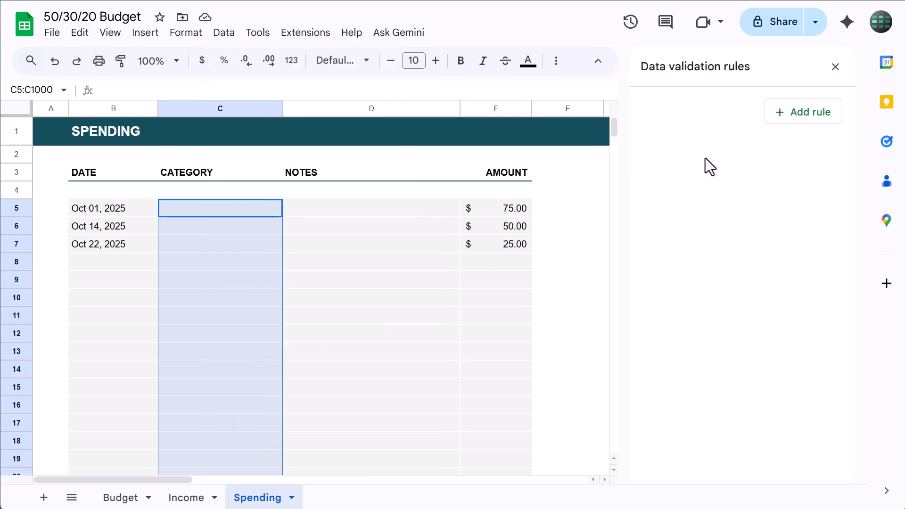
pyautogui.click(800, 118)
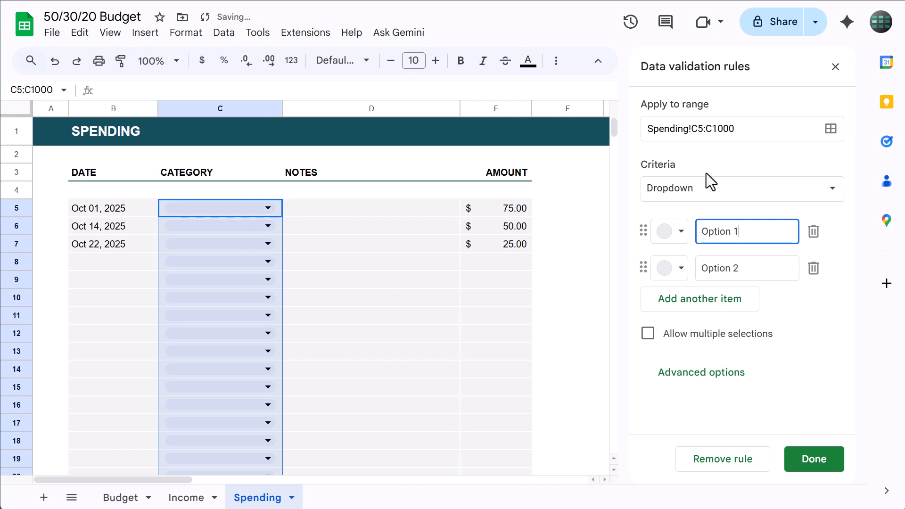
pyautogui.click(699, 188)
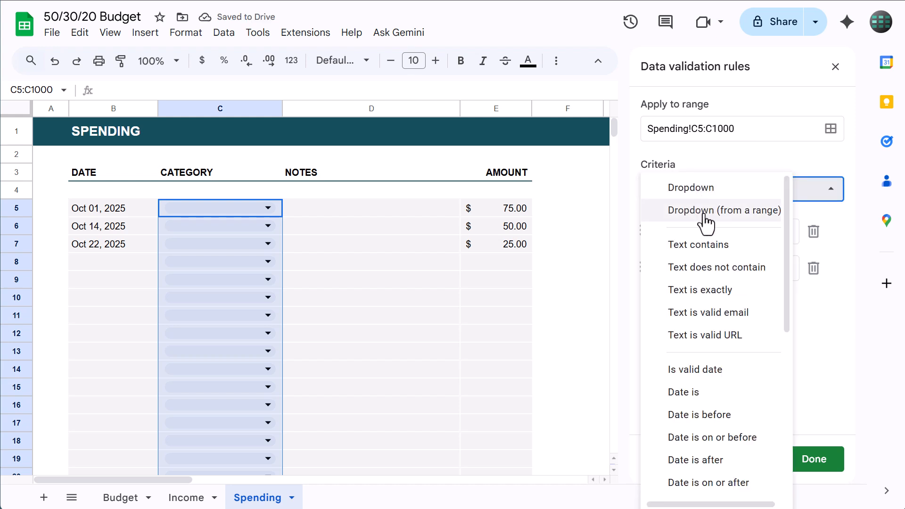
pyautogui.click(706, 211)
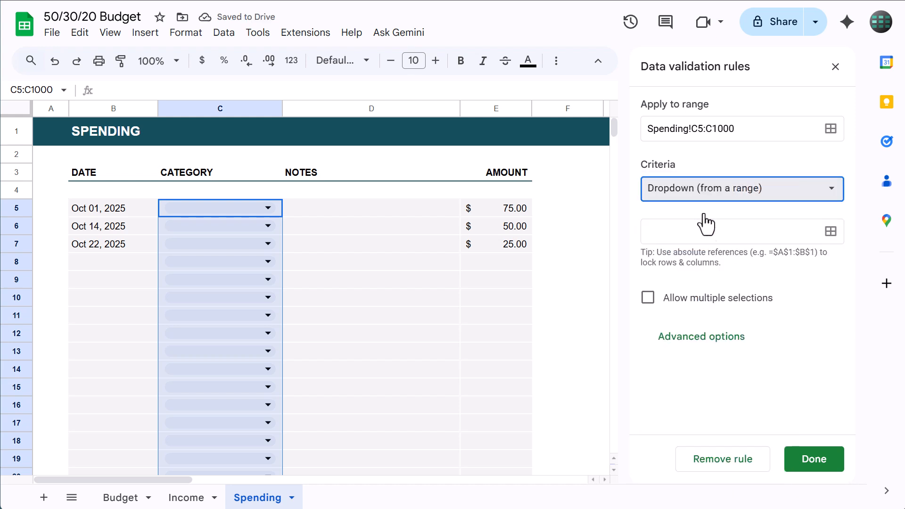
# Set the category range G5:G9 on the Budget sheet as the source of the Spending dropdown
pyautogui.click(830, 233)
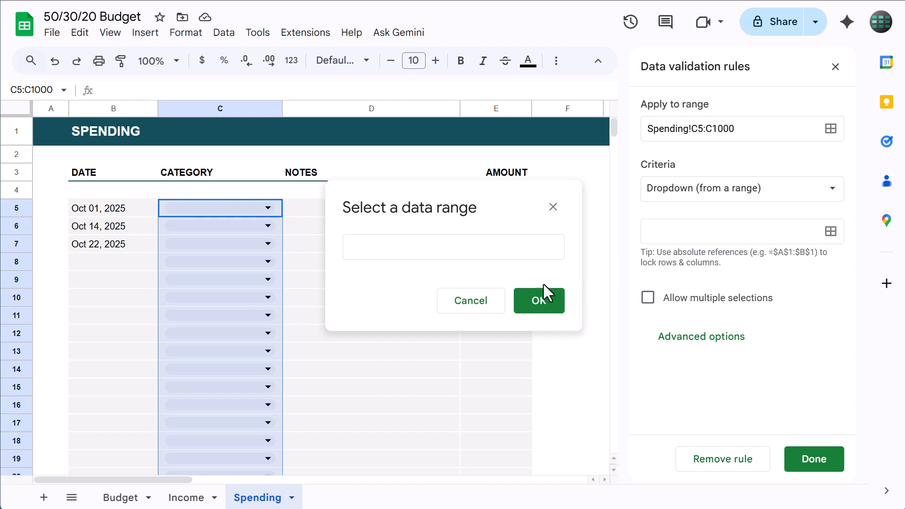
pyautogui.click(122, 496)
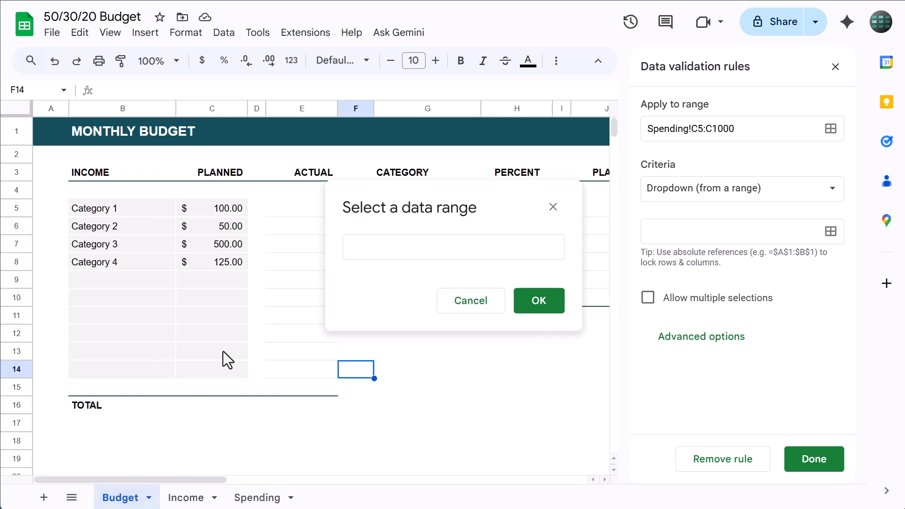
pyautogui.hscroll(5, 226, 345)
pyautogui.hscroll(-2, 141, 301)
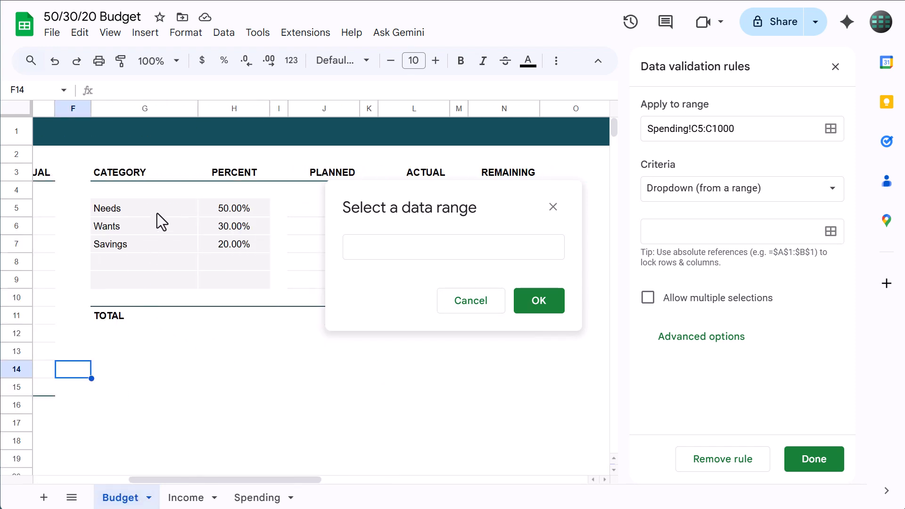
pyautogui.moveTo(157, 213); pyautogui.dragTo(155, 281)
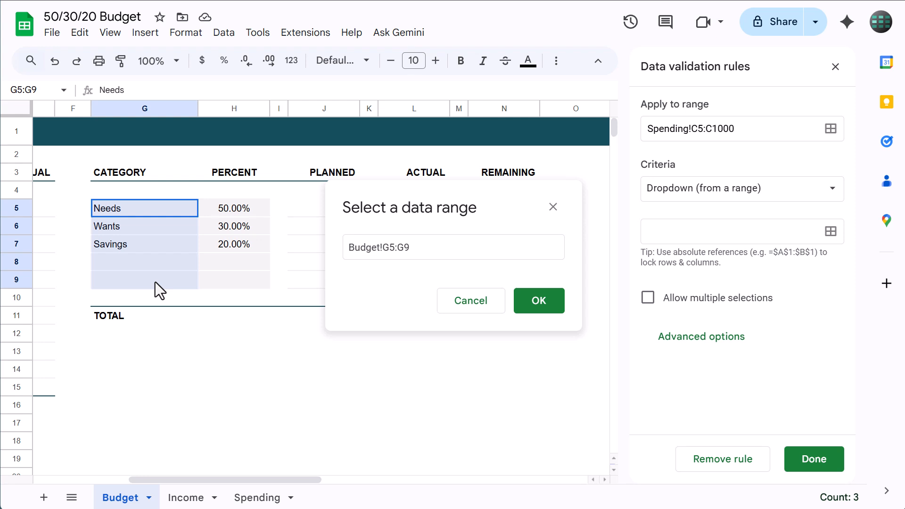
pyautogui.click(523, 307)
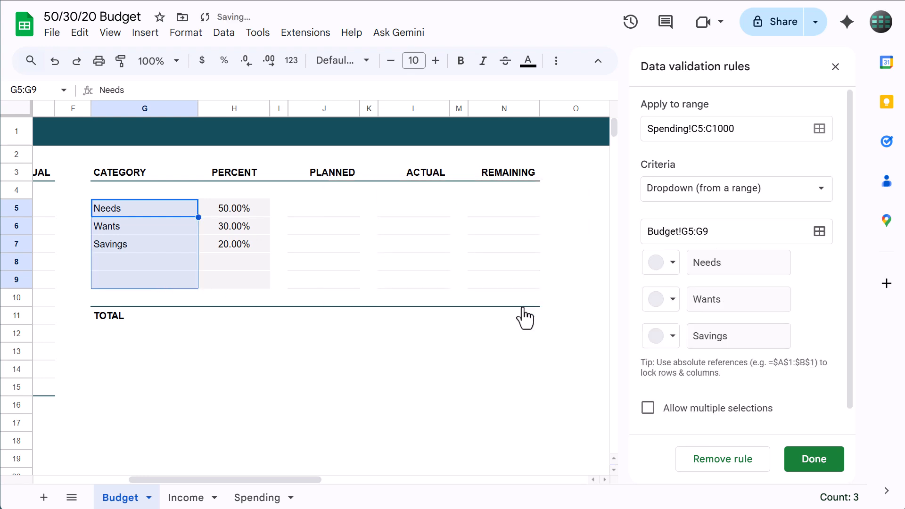
# Set the Spending dropdown's display style to Plain text in the advanced options and save the rule
pyautogui.scroll(-1, 722, 295)
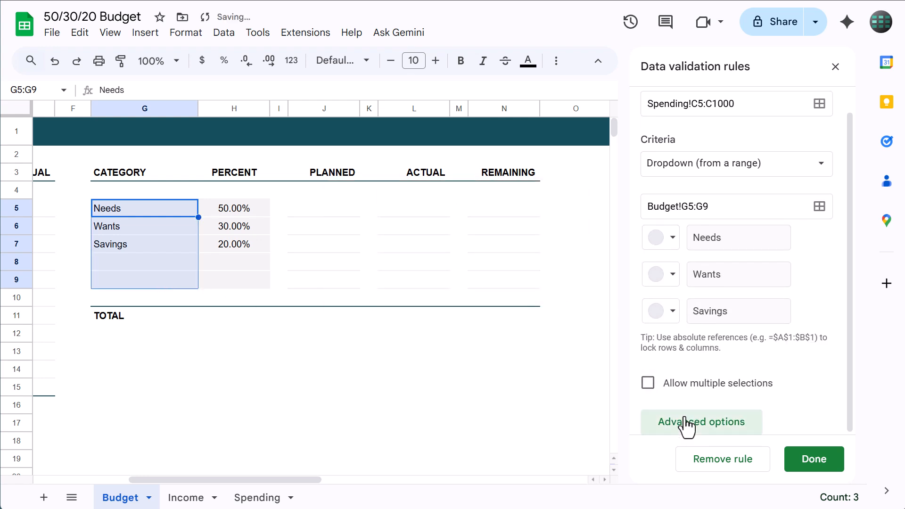
pyautogui.click(687, 419)
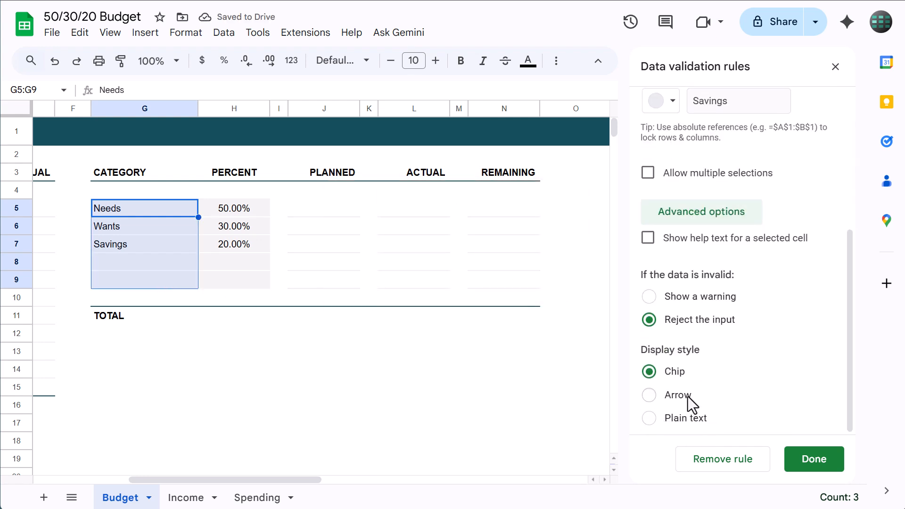
pyautogui.click(649, 419)
pyautogui.click(797, 461)
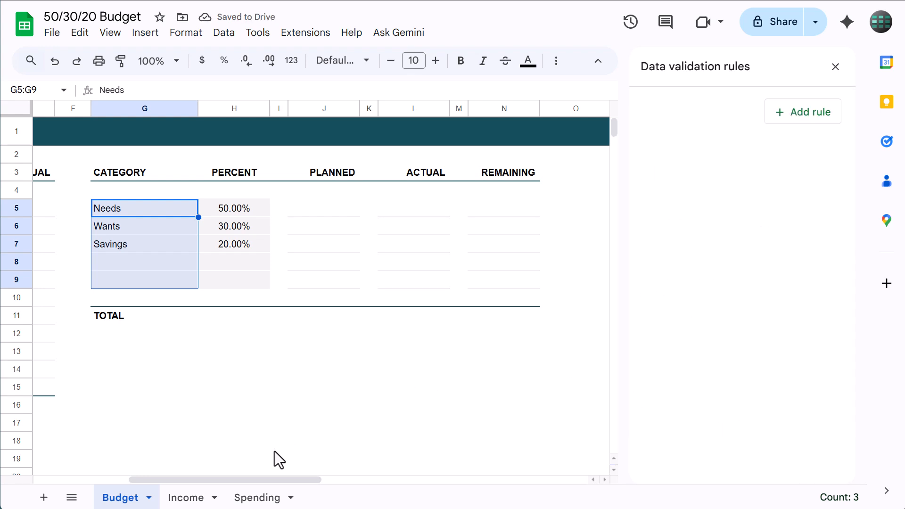
# On the Spending sheet, choose Needs, Wants and Savings as the categories in C5, C6 and C7
pyautogui.click(258, 500)
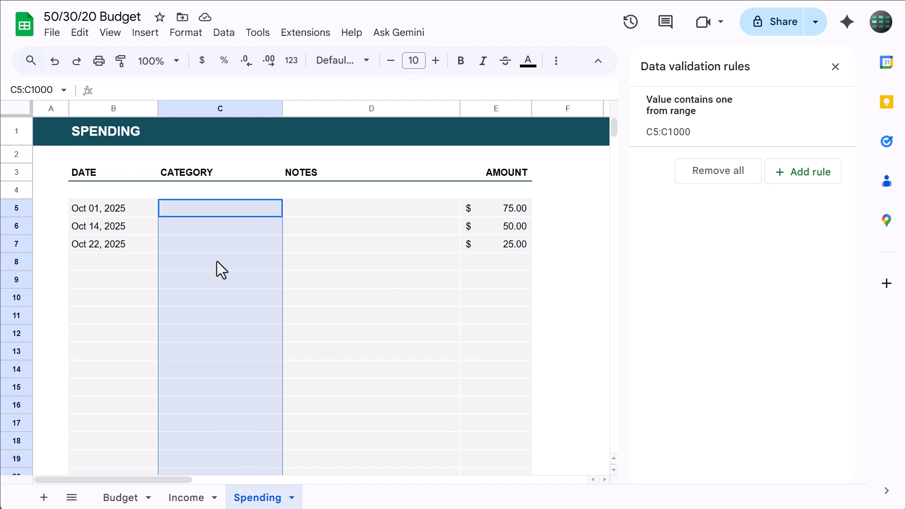
pyautogui.click(228, 208)
pyautogui.click(228, 208)
pyautogui.click(227, 225)
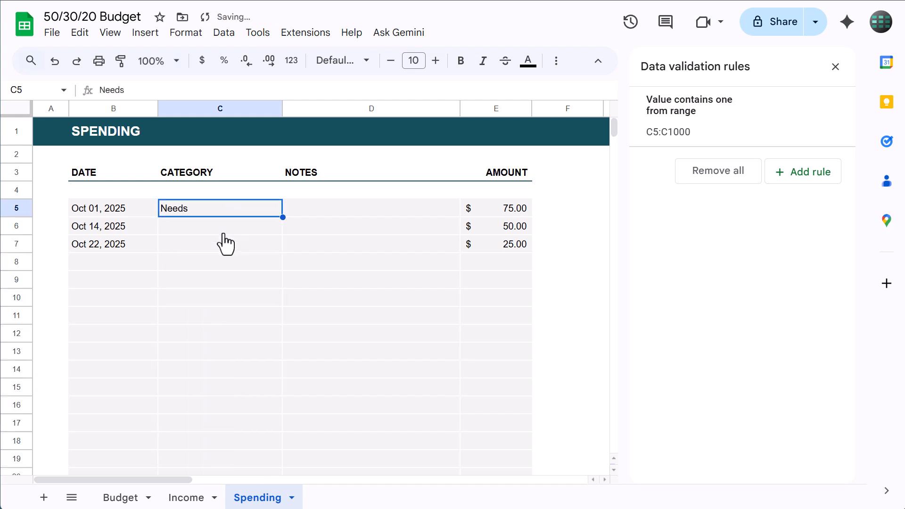
pyautogui.click(220, 222)
pyautogui.click(219, 223)
pyautogui.click(221, 263)
pyautogui.click(216, 240)
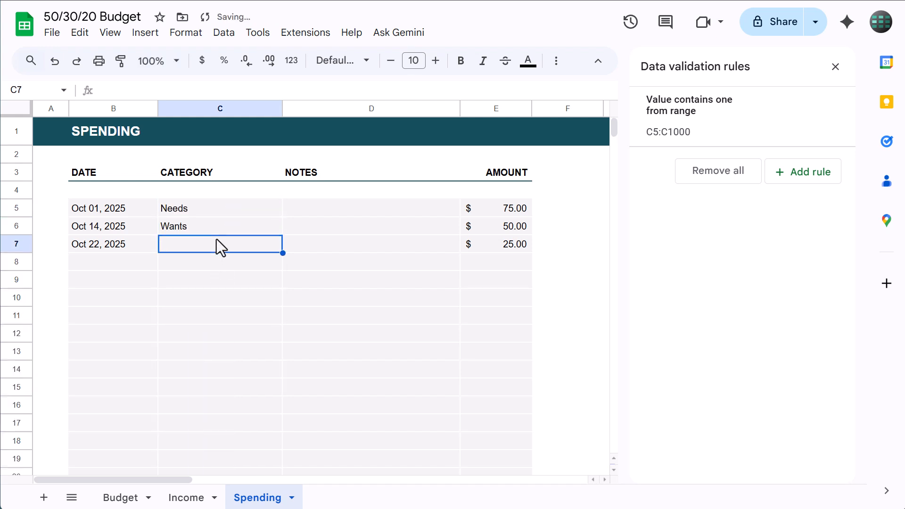
pyautogui.click(216, 240)
pyautogui.click(212, 304)
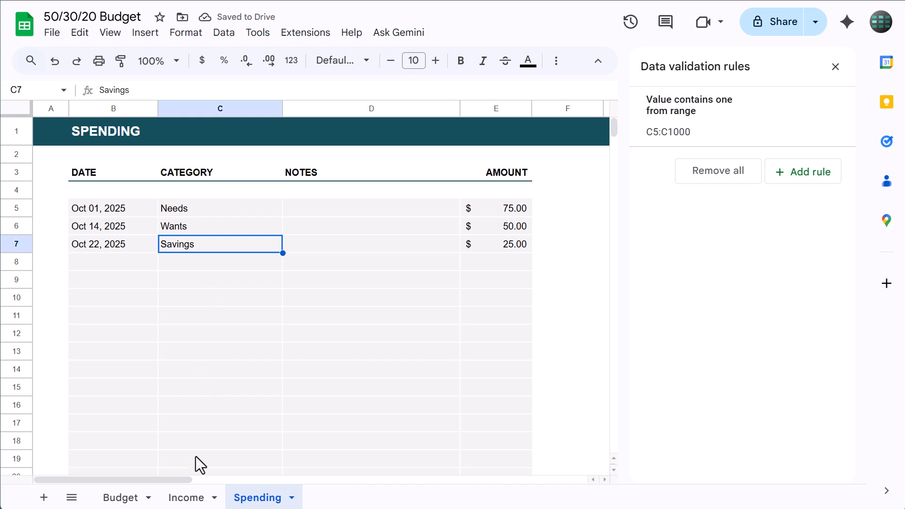
# Add a data validation rule to C5:C1000 on the Income sheet with the criteria Dropdown (from a range)
pyautogui.click(190, 497)
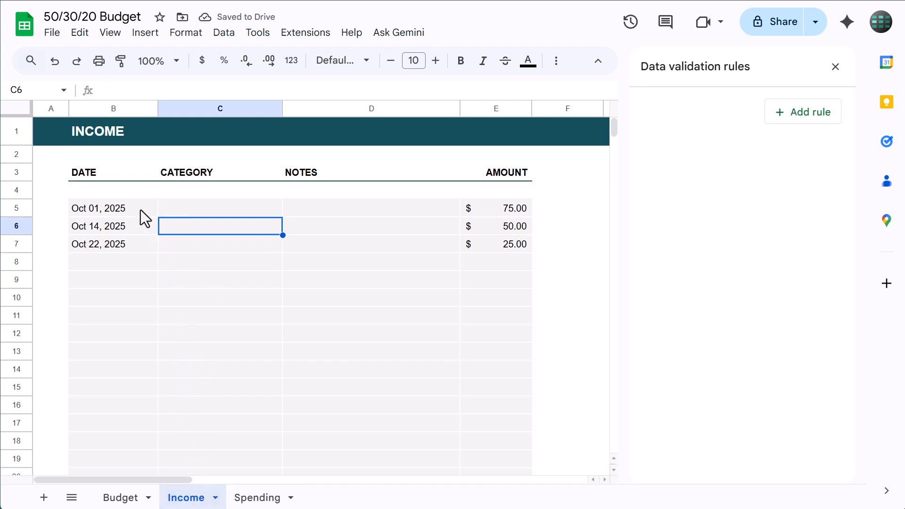
pyautogui.click(45, 90)
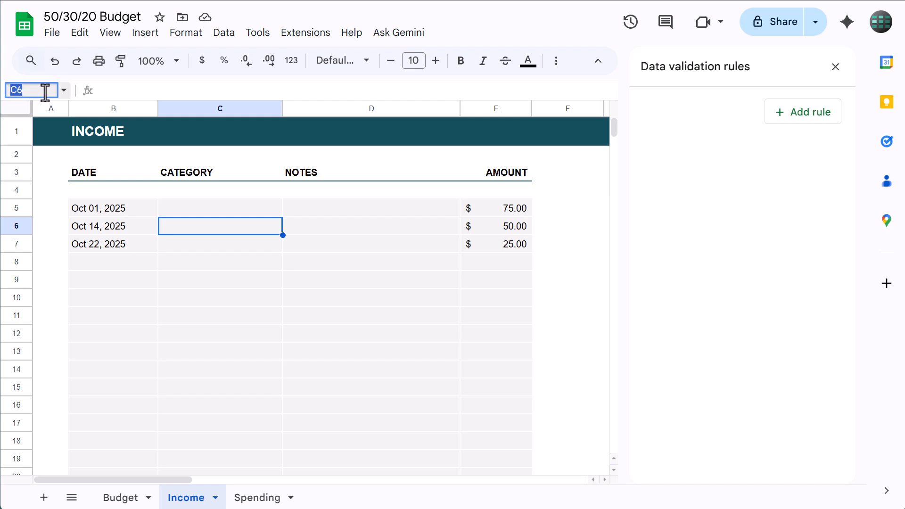
pyautogui.write('C5:C')
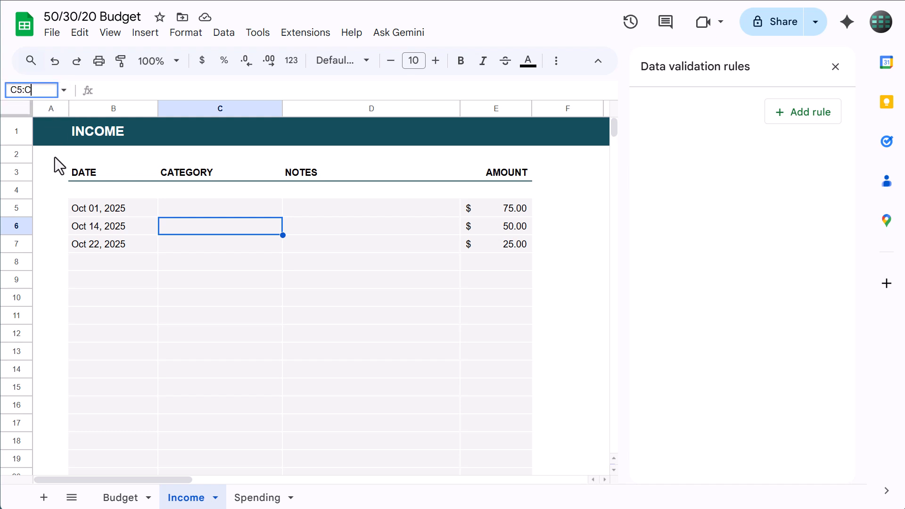
pyautogui.write('1000')
pyautogui.press('Return')
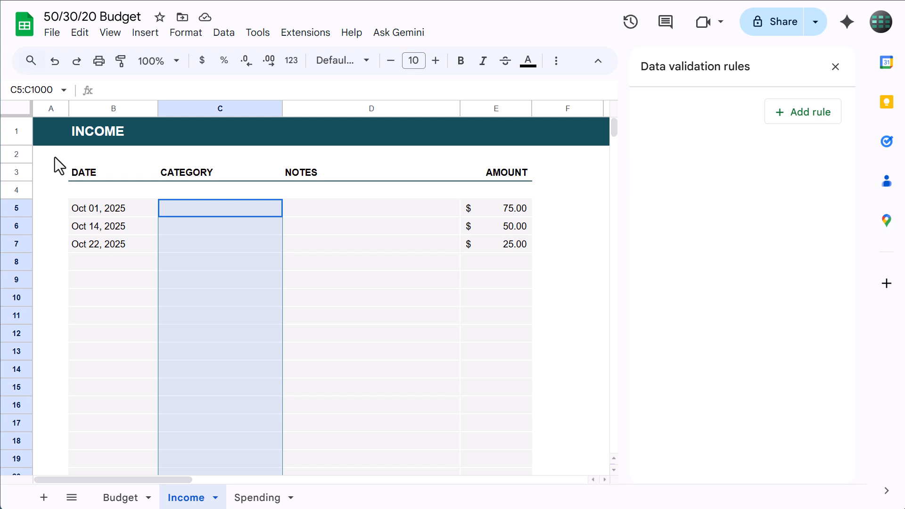
pyautogui.click(233, 38)
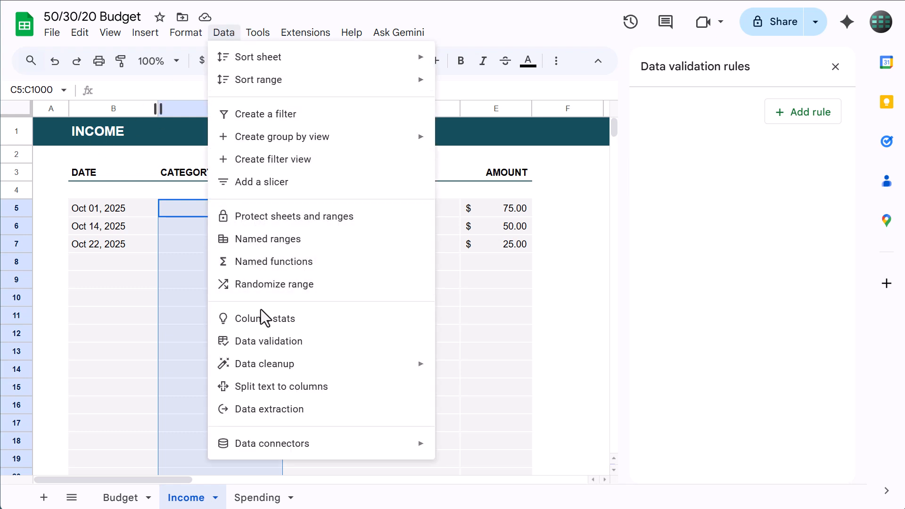
pyautogui.click(262, 343)
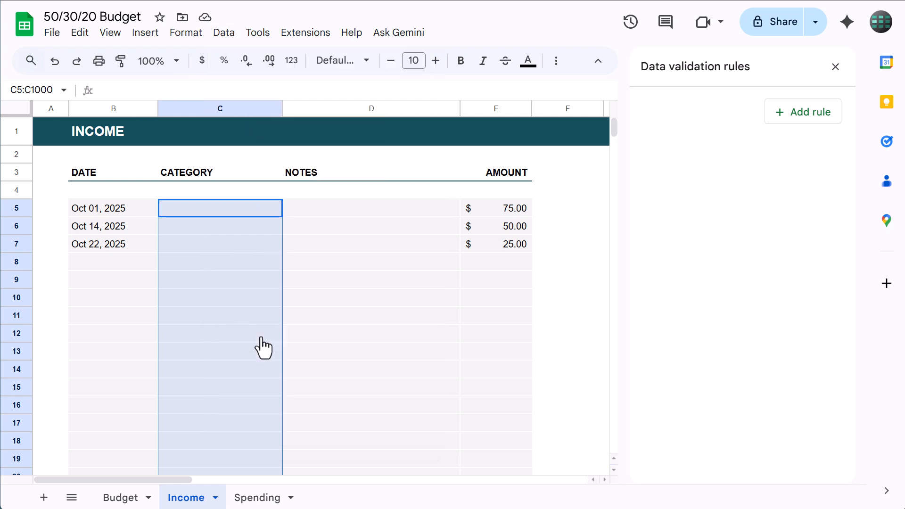
pyautogui.click(807, 117)
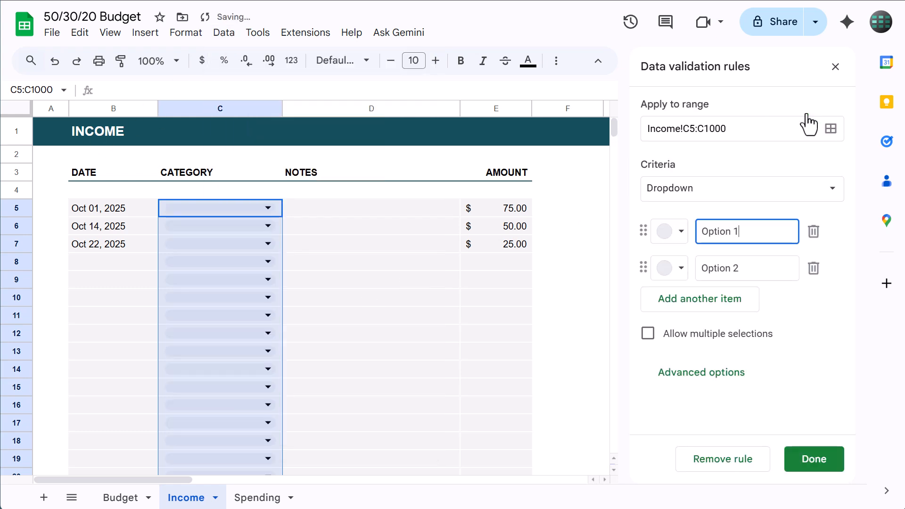
pyautogui.click(687, 186)
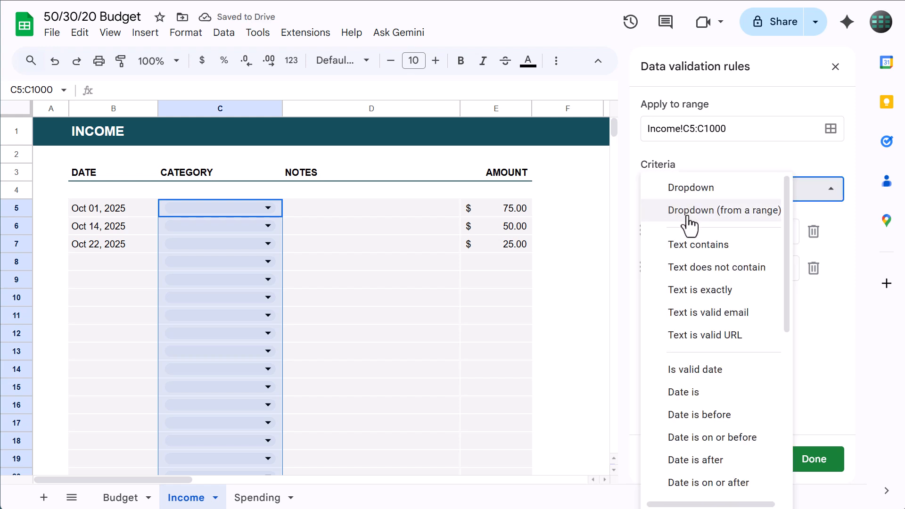
pyautogui.click(690, 213)
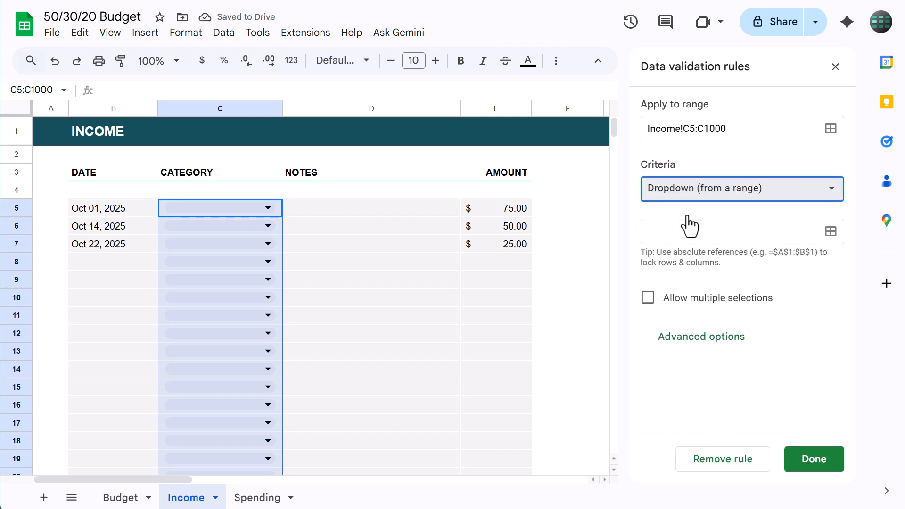
# Set the income category range B5:B14 on the Budget sheet as the source of the Income dropdown
pyautogui.click(830, 231)
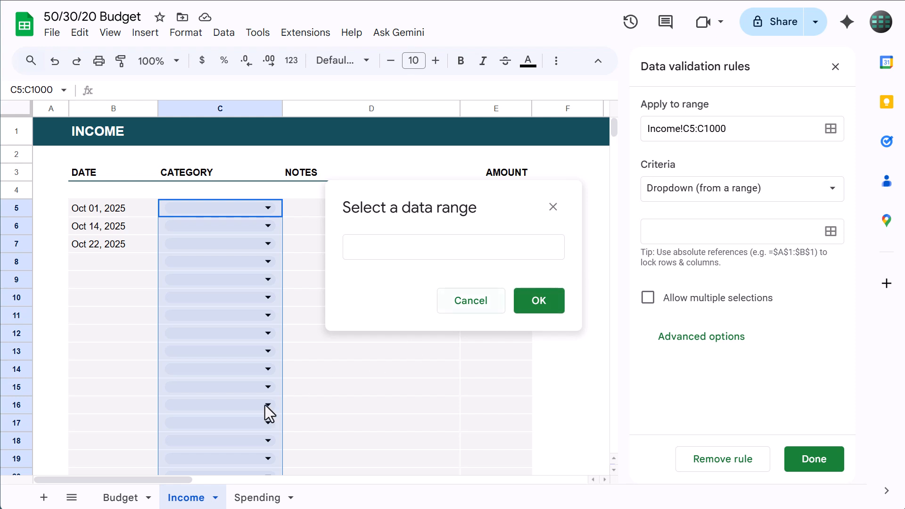
pyautogui.click(121, 498)
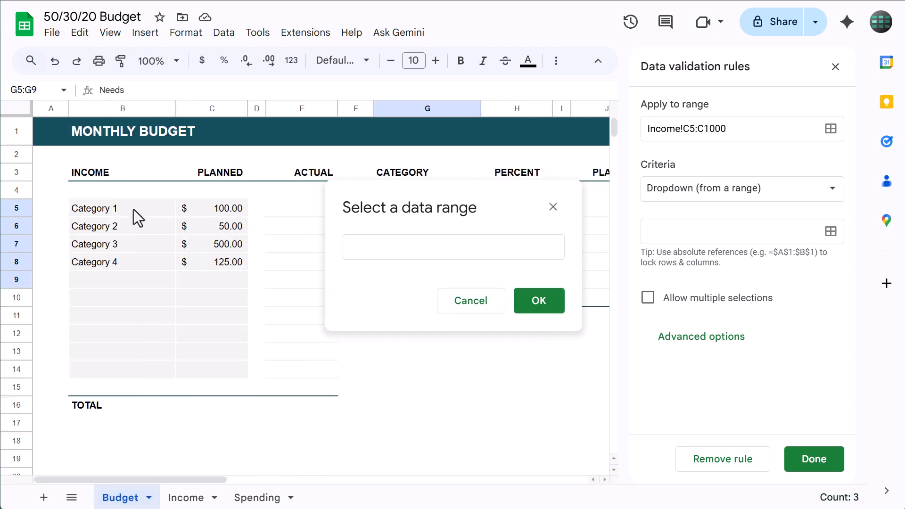
pyautogui.moveTo(134, 209); pyautogui.dragTo(126, 373)
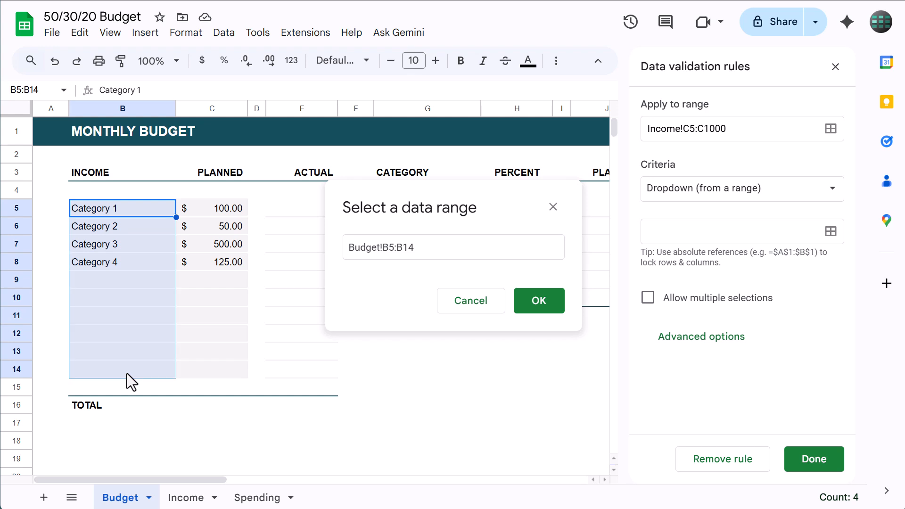
pyautogui.click(538, 306)
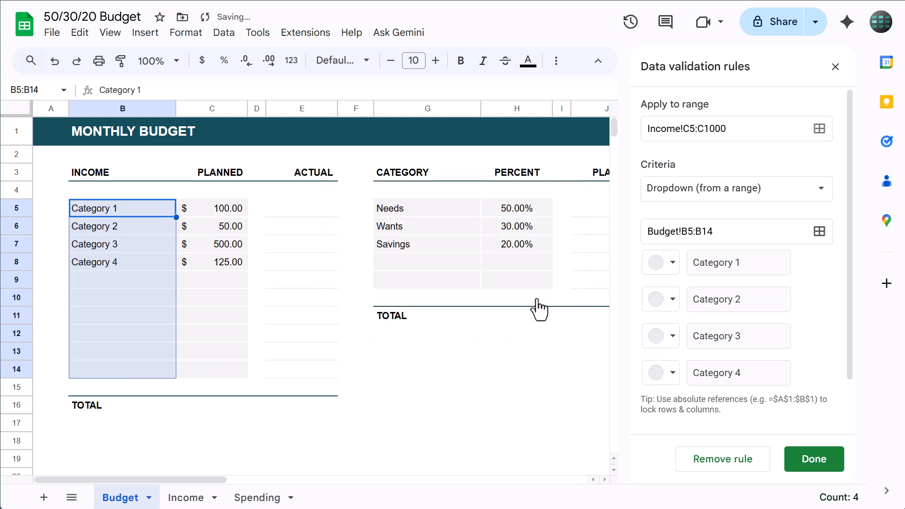
# Set the Income dropdown's display style to Plain text in the advanced options and save the rule
pyautogui.scroll(-2, 711, 295)
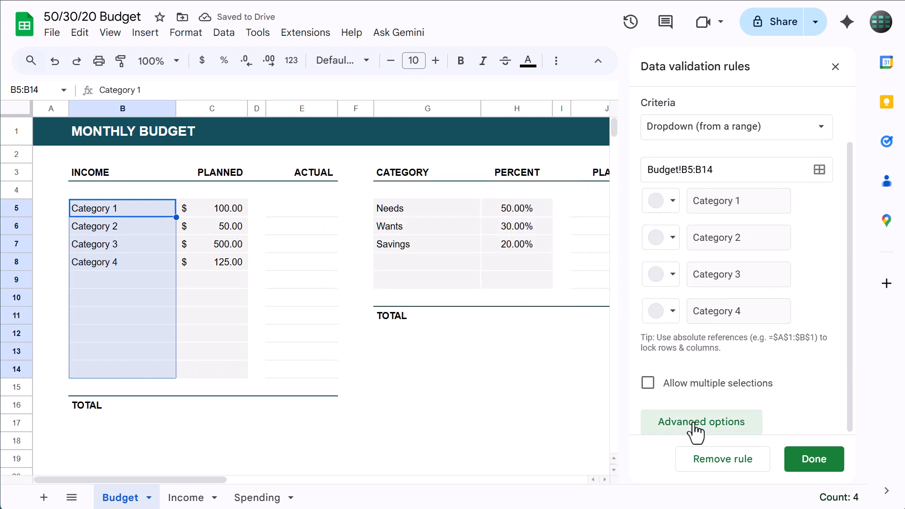
pyautogui.click(695, 424)
pyautogui.scroll(-1, 708, 370)
pyautogui.click(650, 419)
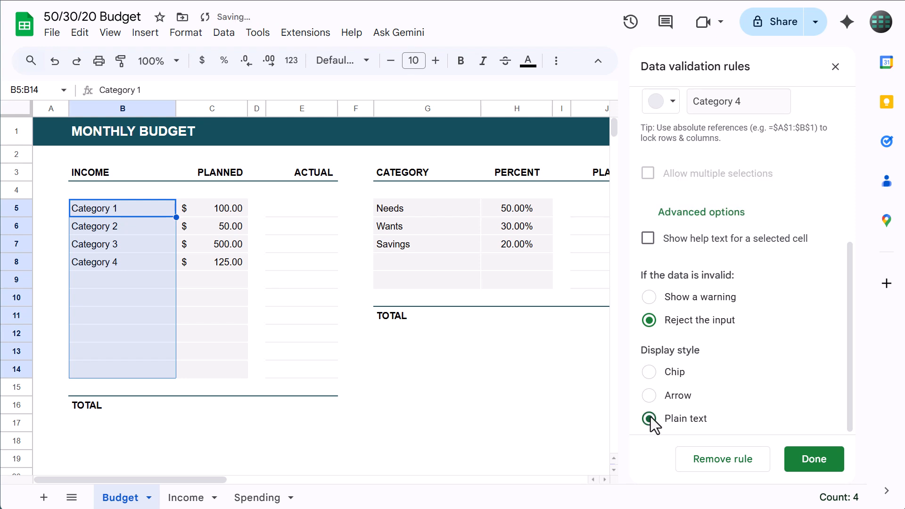
pyautogui.click(811, 461)
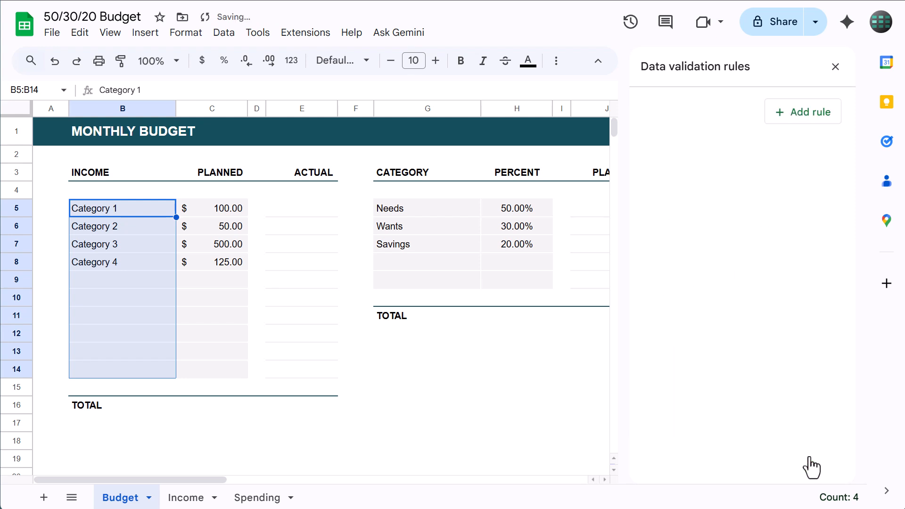
# On the Income sheet, choose Category 1, Category 2 and Category 3 as the categories in C5, C6 and C7
pyautogui.click(836, 67)
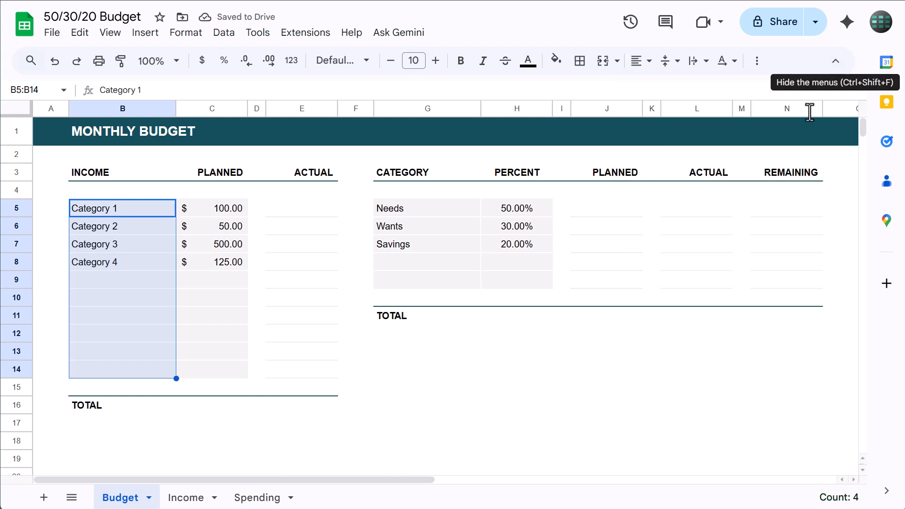
pyautogui.click(186, 498)
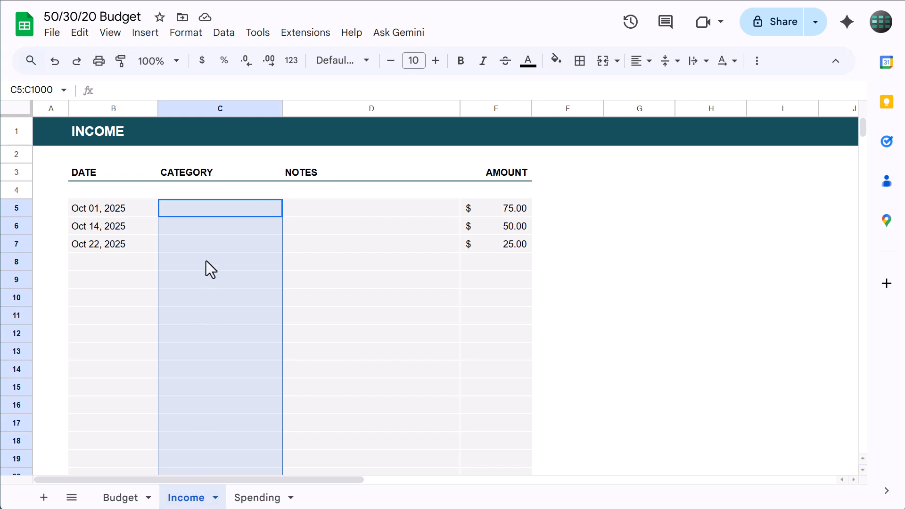
pyautogui.doubleClick(239, 207)
pyautogui.click(232, 228)
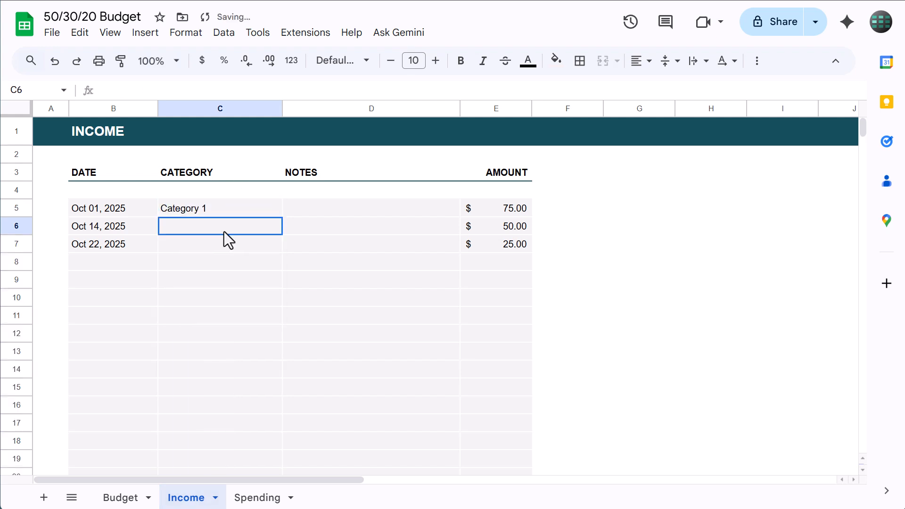
pyautogui.doubleClick(225, 234)
pyautogui.click(219, 263)
pyautogui.doubleClick(217, 244)
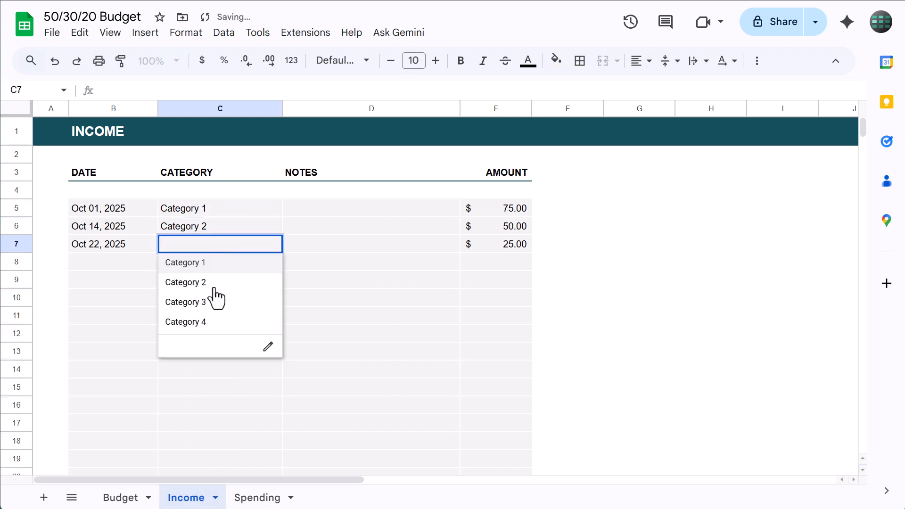
pyautogui.click(217, 302)
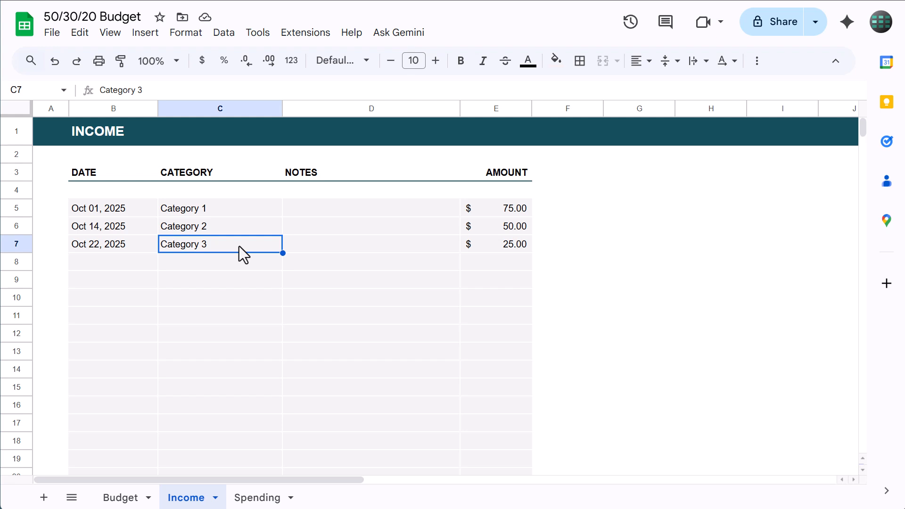
# Create a named range called incomeCategory that covers Income!C5:C
pyautogui.click(227, 34)
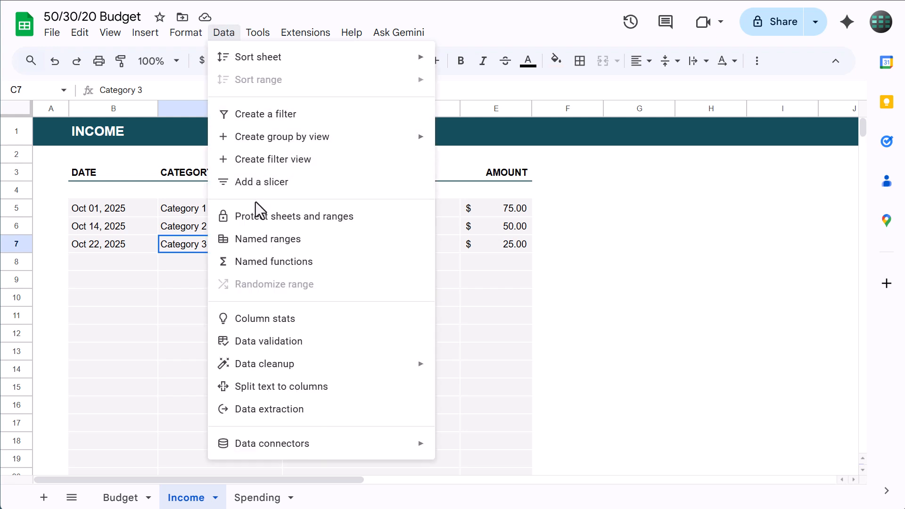
pyautogui.click(265, 241)
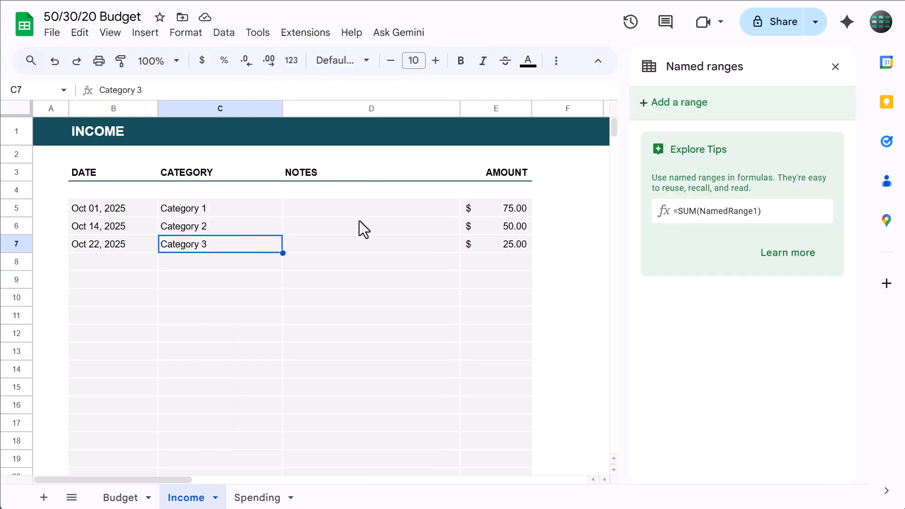
pyautogui.click(709, 112)
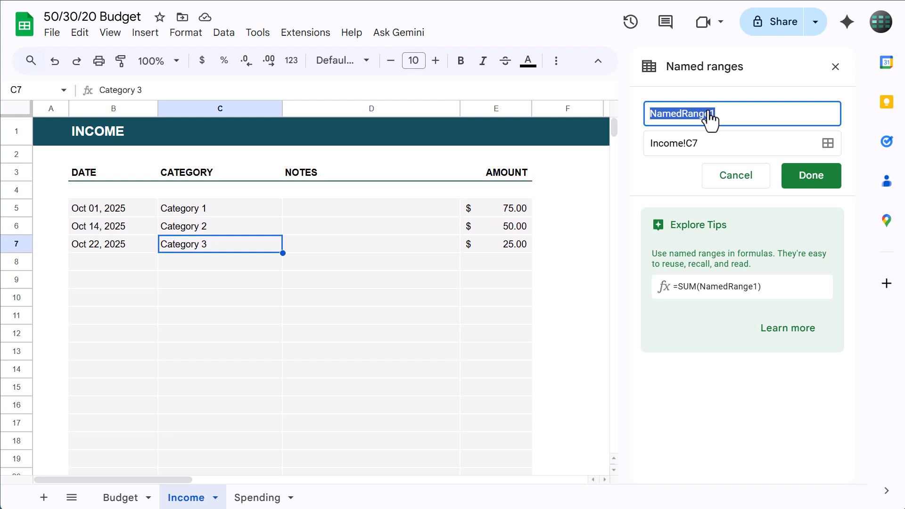
pyautogui.write('inco')
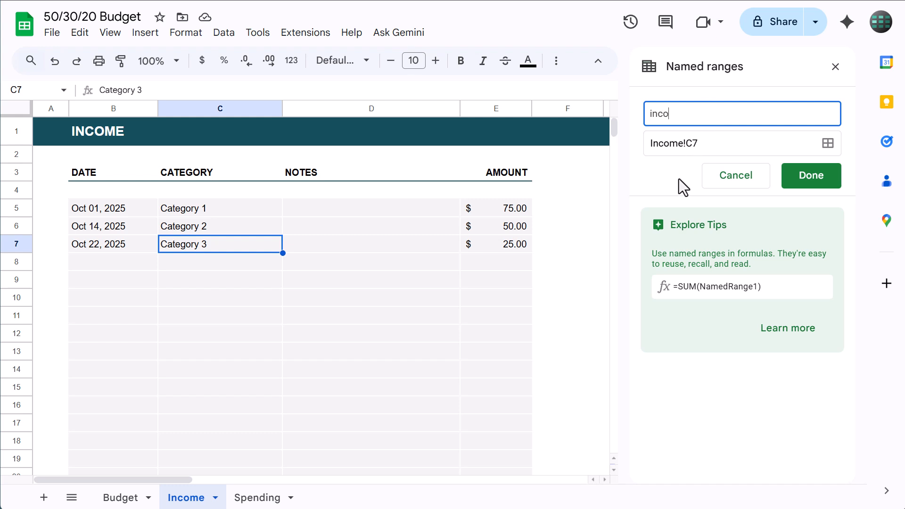
pyautogui.write('meCategory')
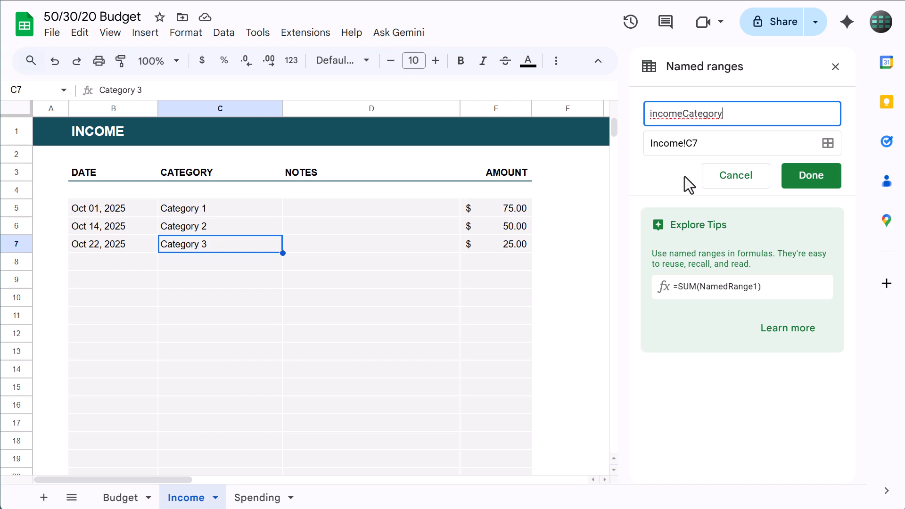
pyautogui.click(730, 143)
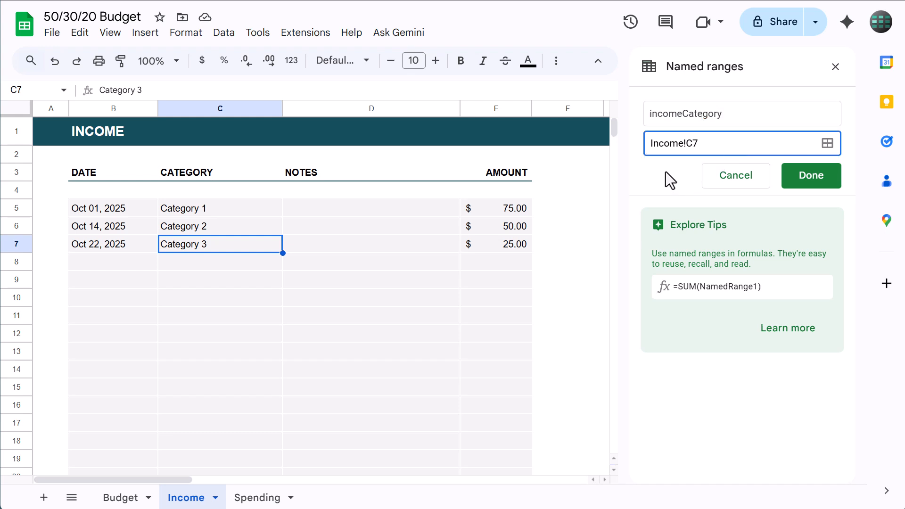
pyautogui.press('BackSpace')
pyautogui.write('5:C')
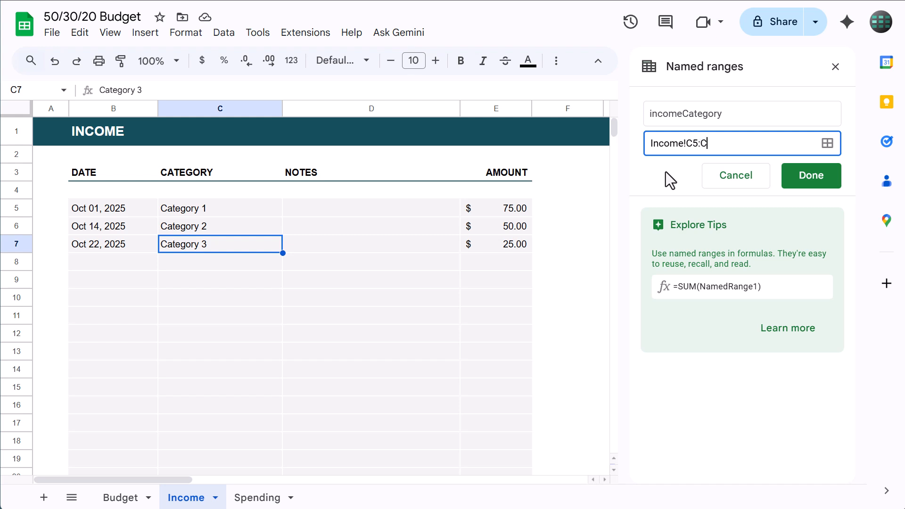
pyautogui.click(799, 175)
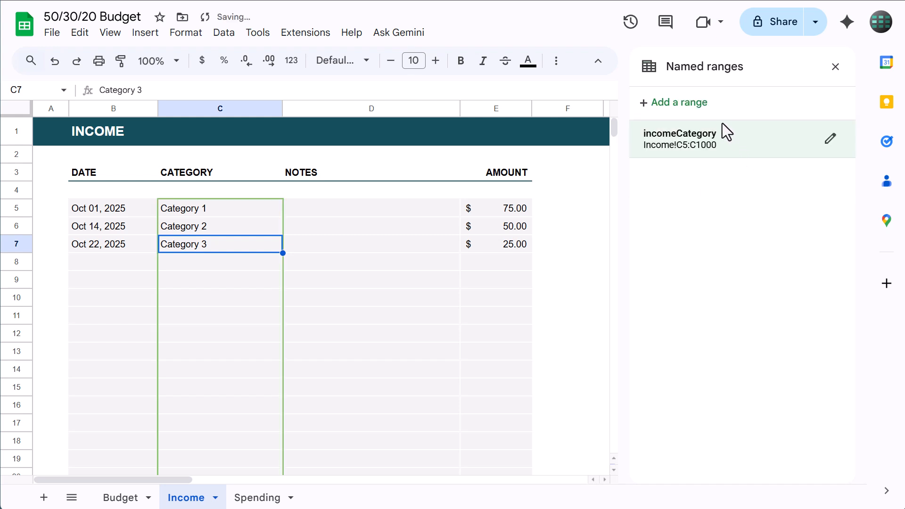
# Add a named range called incomeAmount that covers Income!E5:E
pyautogui.click(707, 105)
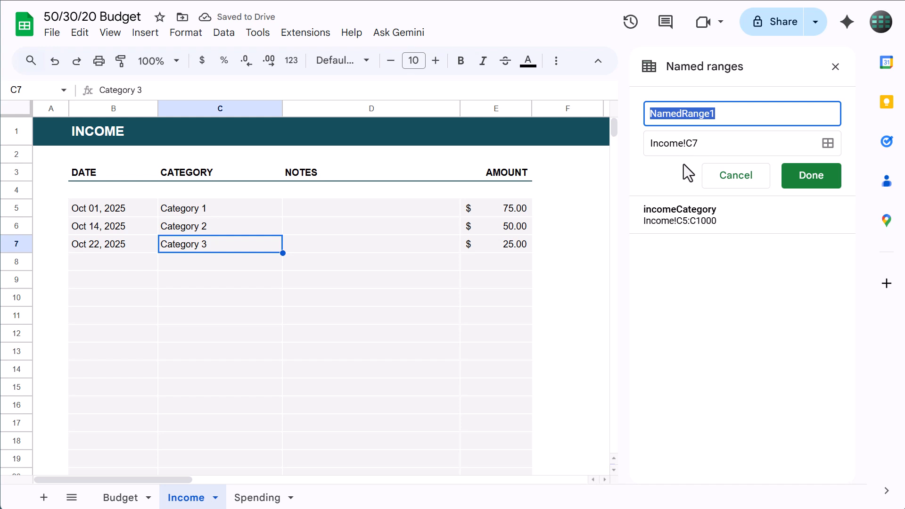
pyautogui.write('incomeA')
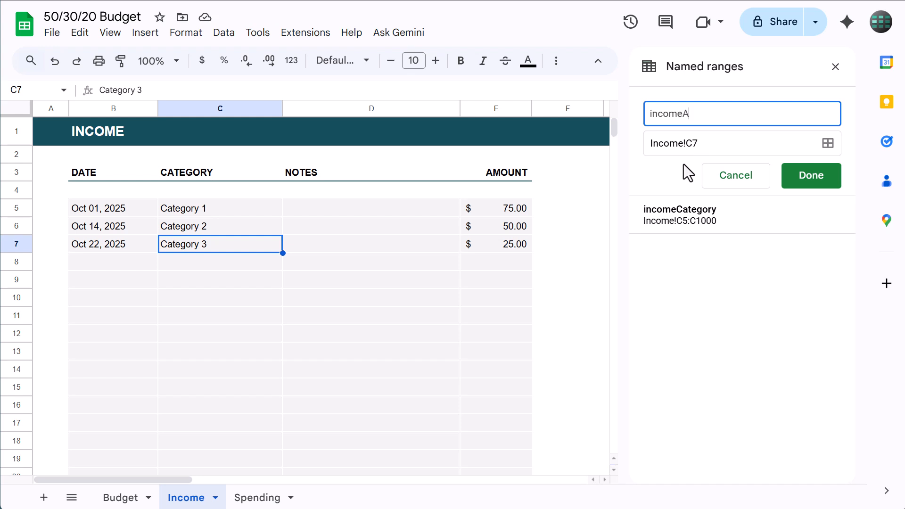
pyautogui.write('mount')
pyautogui.click(712, 145)
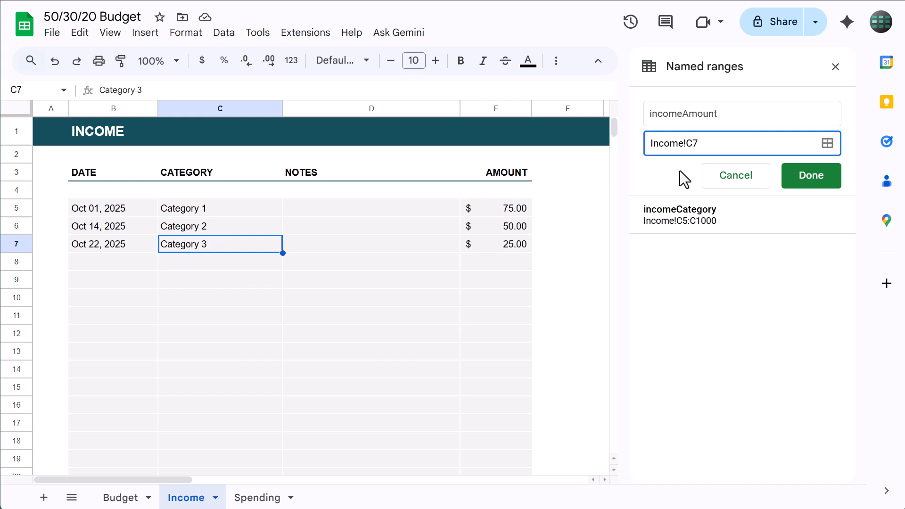
pyautogui.press('BackSpace')
pyautogui.press('BackSpace')
pyautogui.write('E5:E')
pyautogui.click(807, 176)
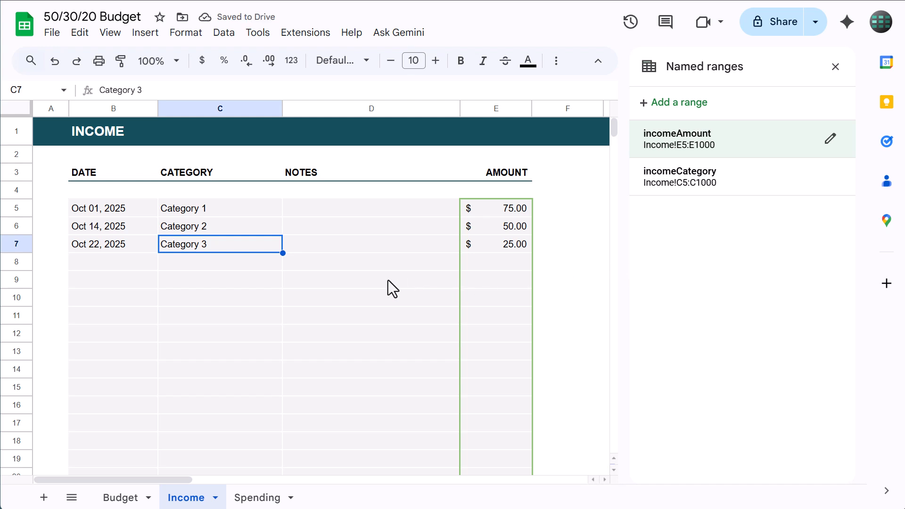
# Switch to the Spending sheet and add a named range called spendCategory that covers Spending!C5:C
pyautogui.click(264, 498)
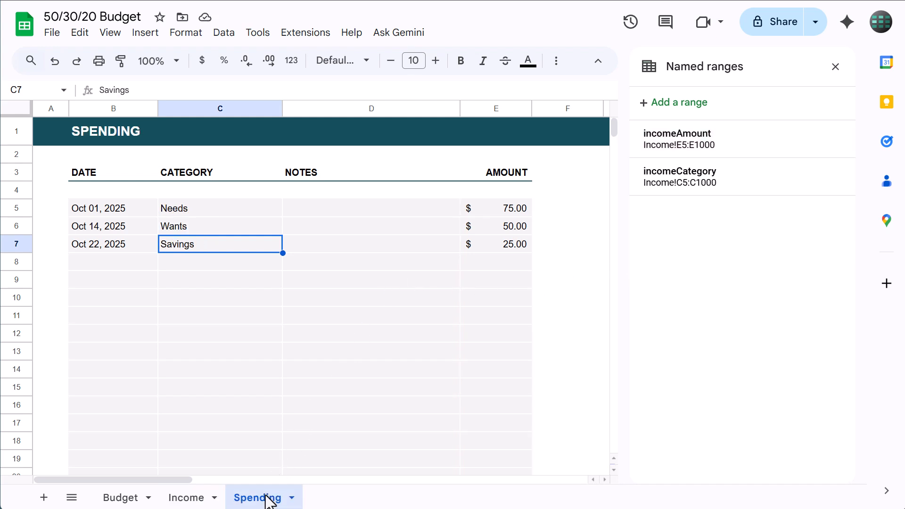
pyautogui.click(686, 103)
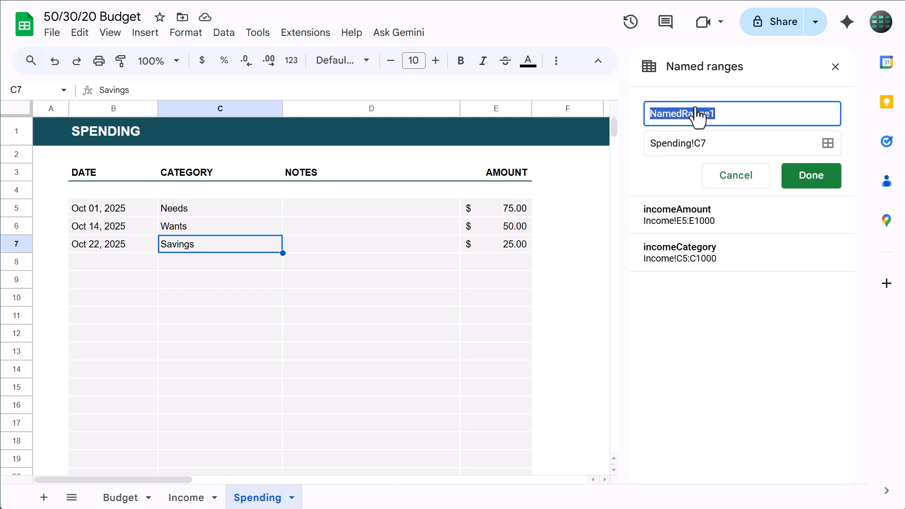
pyautogui.write('spend')
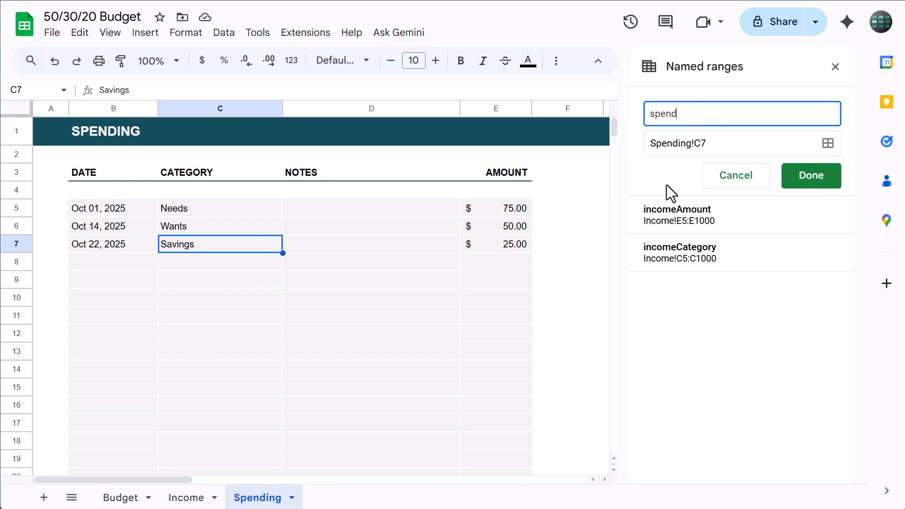
pyautogui.write('Category')
pyautogui.click(730, 147)
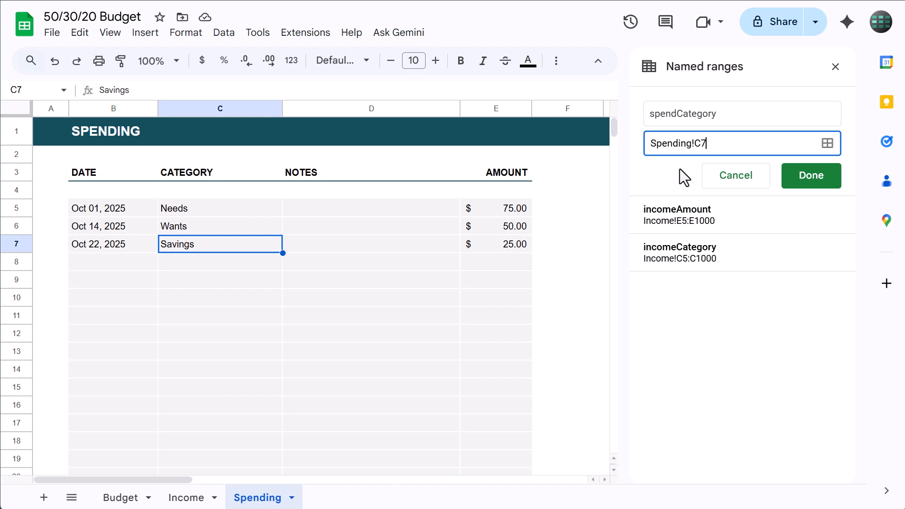
pyautogui.write('5:C')
pyautogui.click(800, 173)
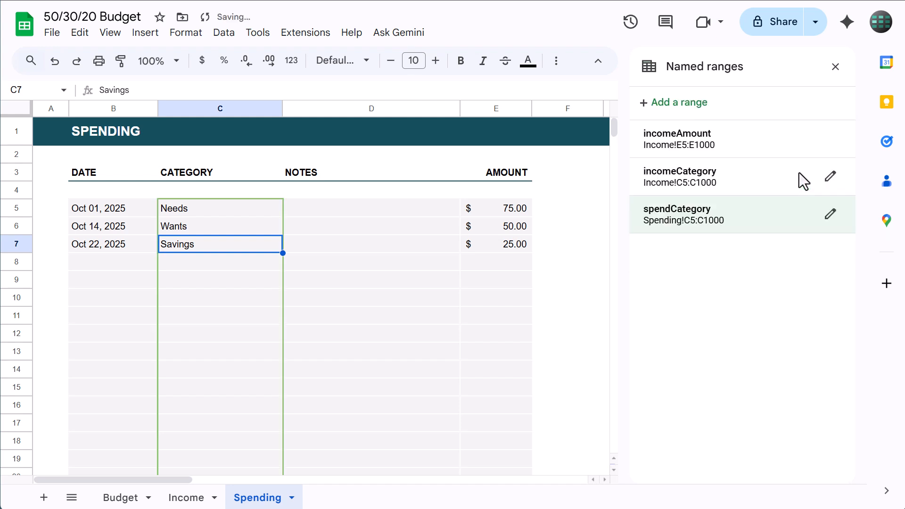
# Add a named range called spendAmount that covers Spending!E5:E, and close the named ranges list
pyautogui.click(729, 113)
pyautogui.write('sp')
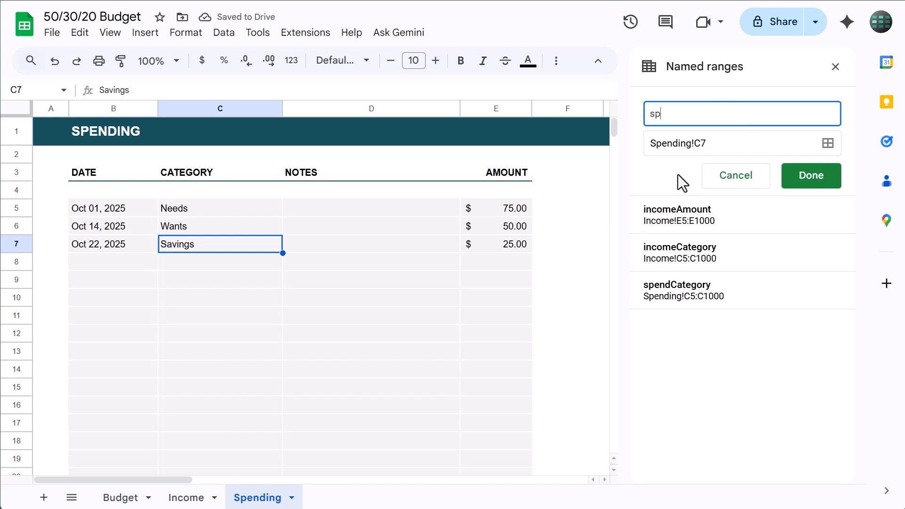
pyautogui.write('endAmount')
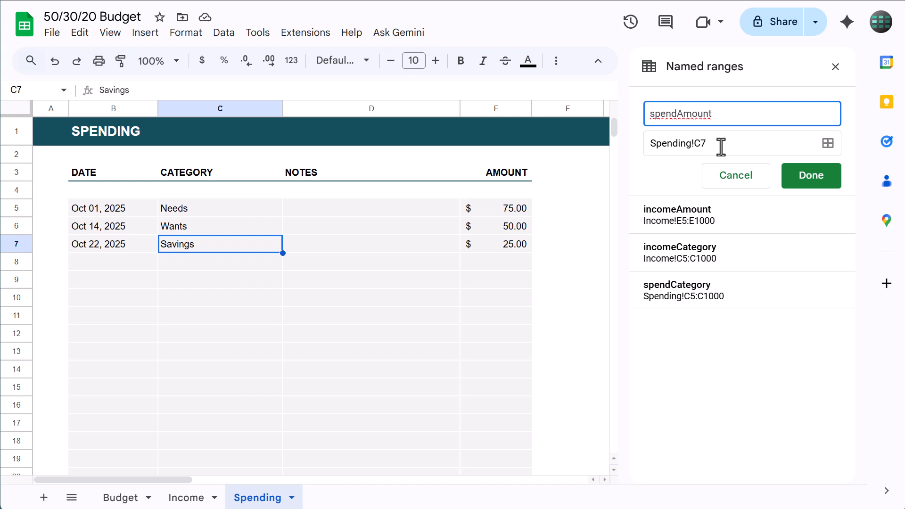
pyautogui.click(665, 144)
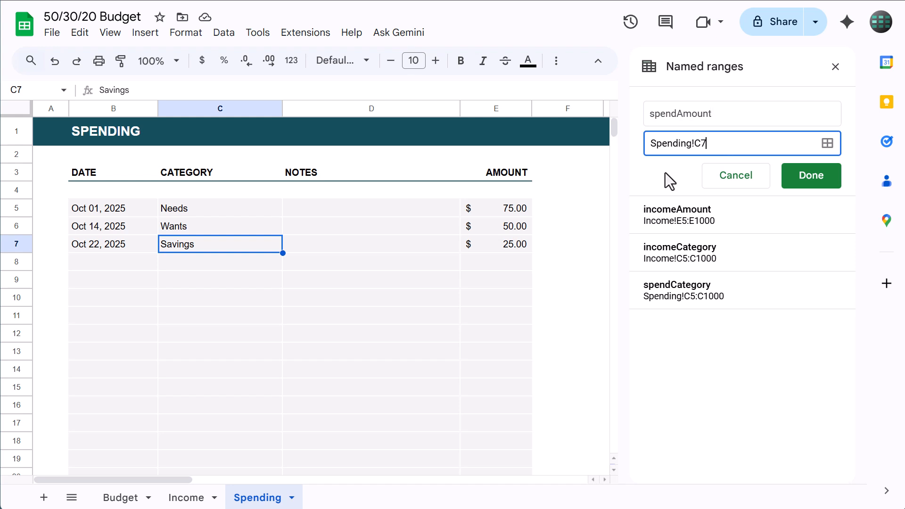
pyautogui.press('BackSpace')
pyautogui.press('BackSpace')
pyautogui.write('E5:E')
pyautogui.click(793, 175)
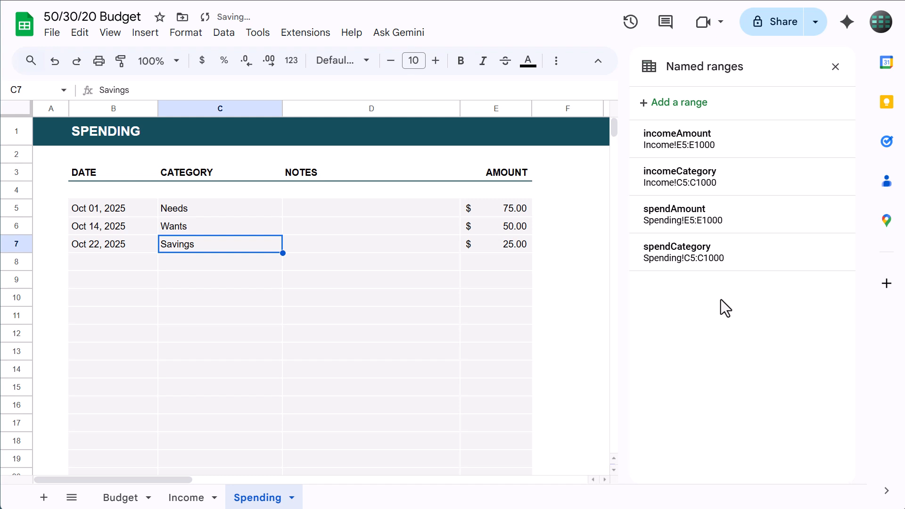
pyautogui.moveTo(715, 266)
pyautogui.click(835, 66)
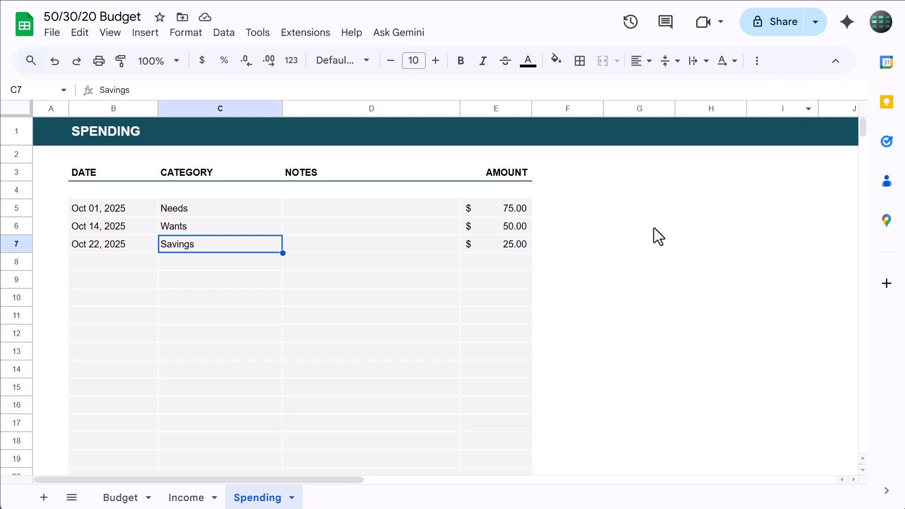
# On the Budget sheet, enter the formula =SUMIFS(incomeAmount,incomeCategory,B5) in E5 under the income Actual heading
pyautogui.click(124, 498)
pyautogui.click(202, 427)
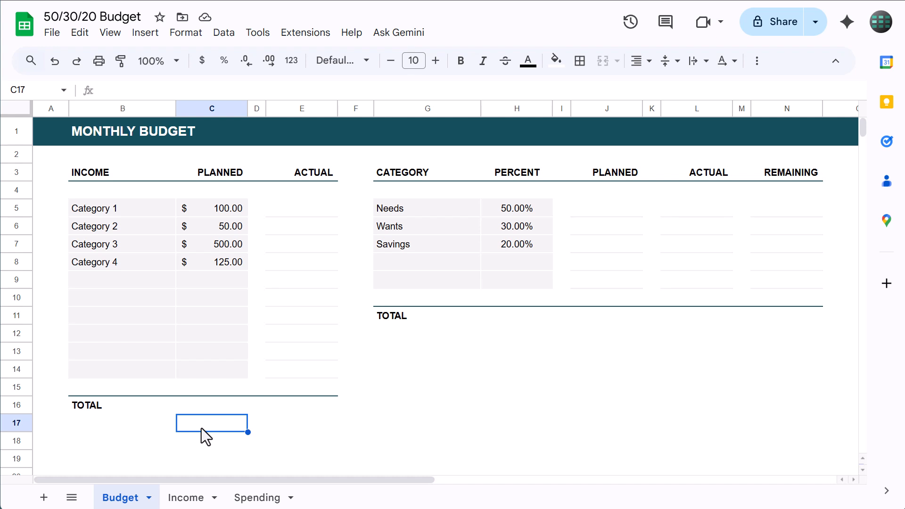
pyautogui.click(314, 213)
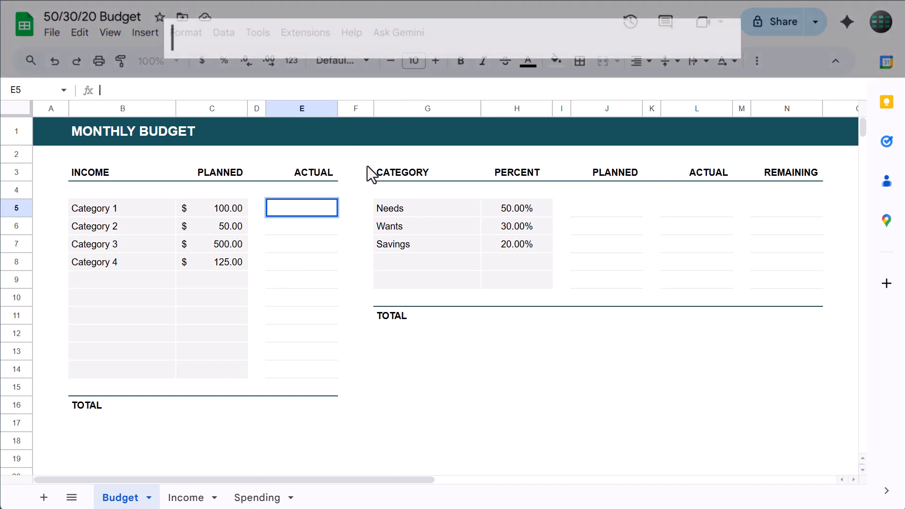
pyautogui.write('=sumifs')
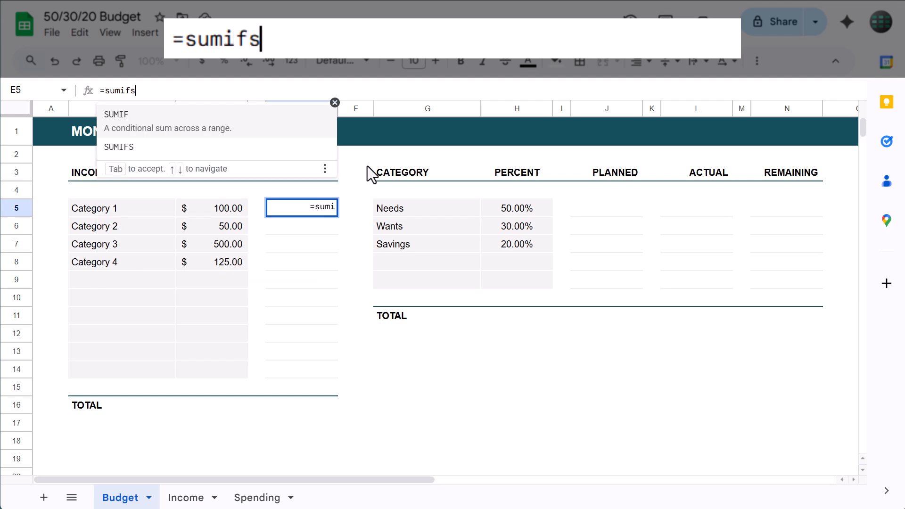
pyautogui.click(242, 115)
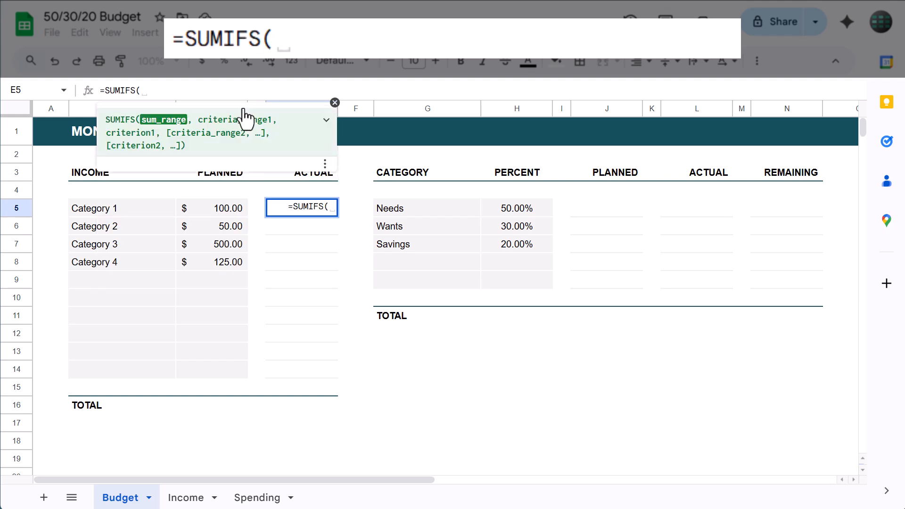
pyautogui.write('income')
pyautogui.click(244, 116)
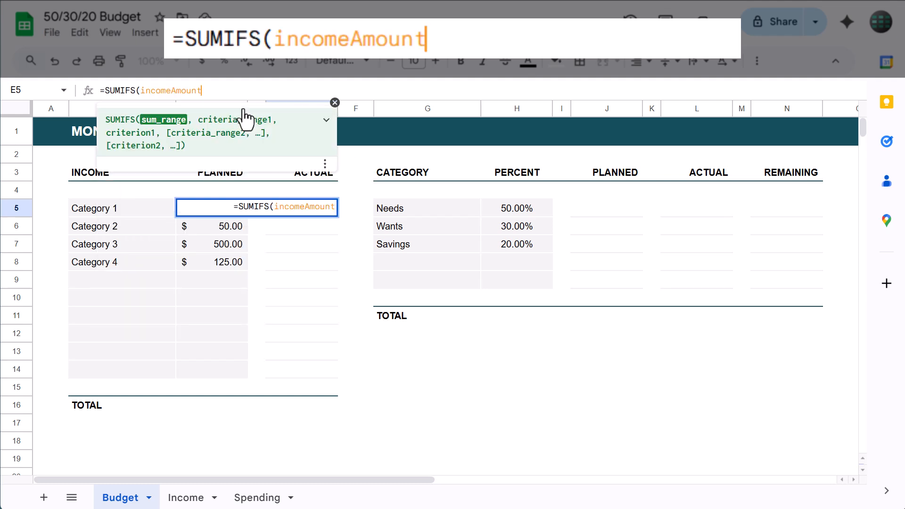
pyautogui.write(',incomec')
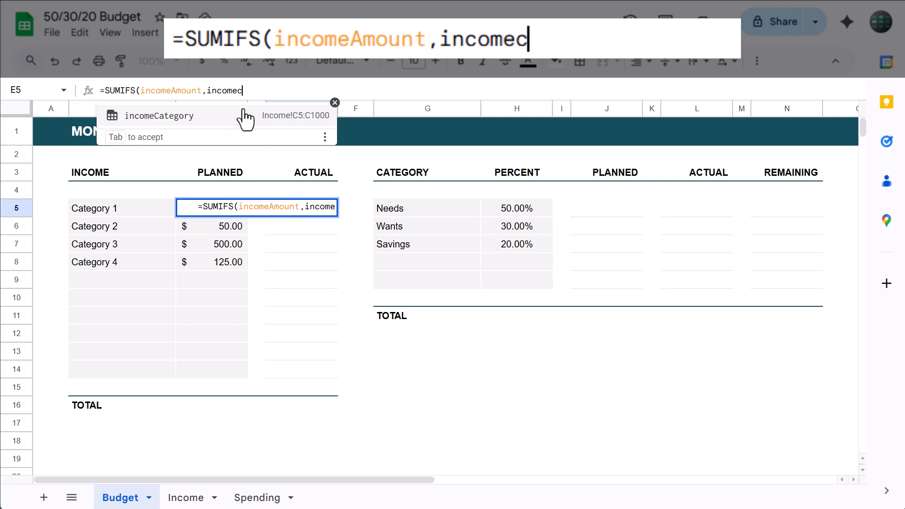
pyautogui.click(245, 117)
pyautogui.write(',B5')
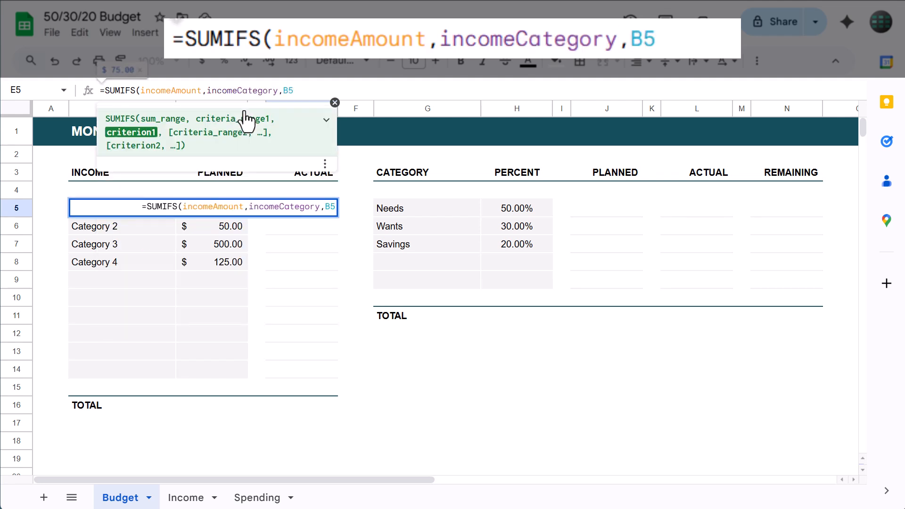
pyautogui.write(')')
pyautogui.press('Return')
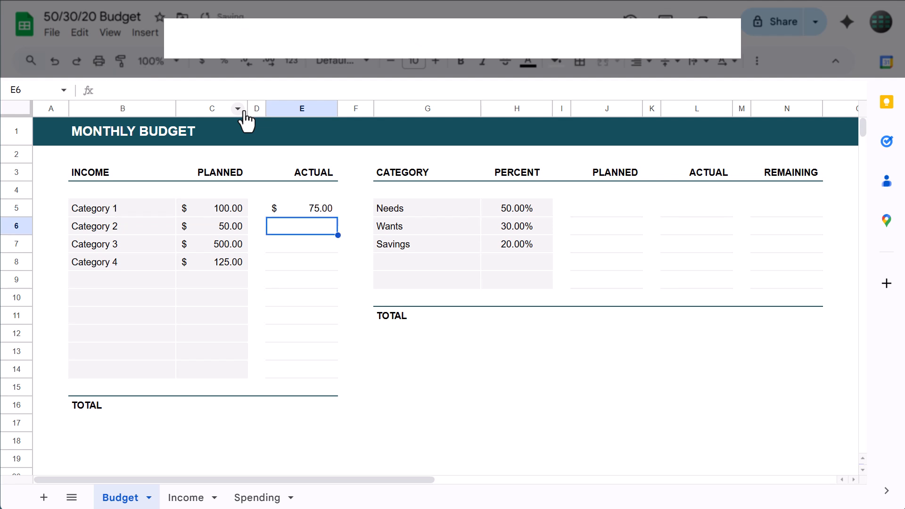
# Fill the SUMIFS formula in E5 down the income Actual column through E14
pyautogui.click(295, 207)
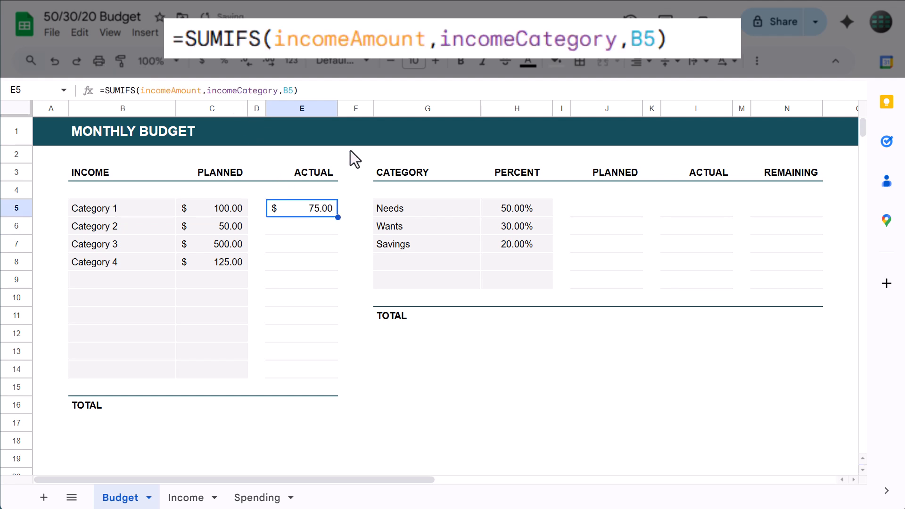
pyautogui.click(374, 91)
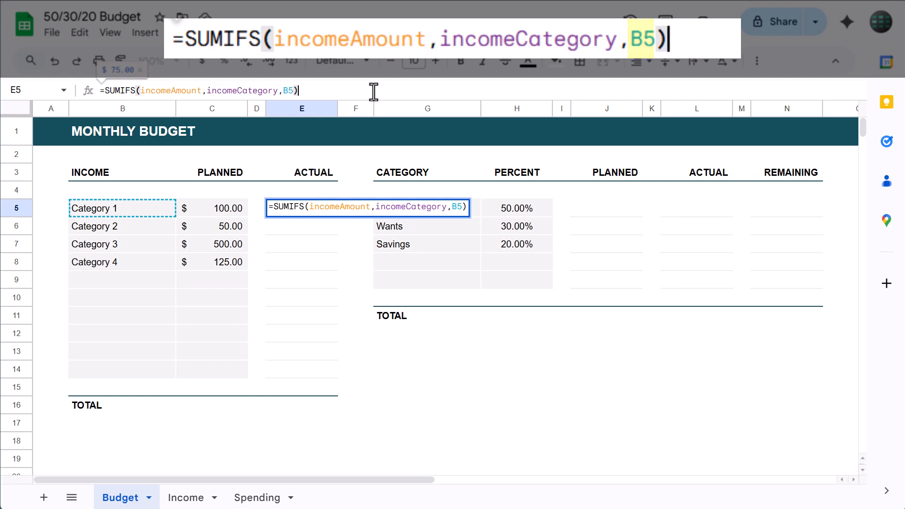
pyautogui.press('Return')
pyautogui.click(315, 210)
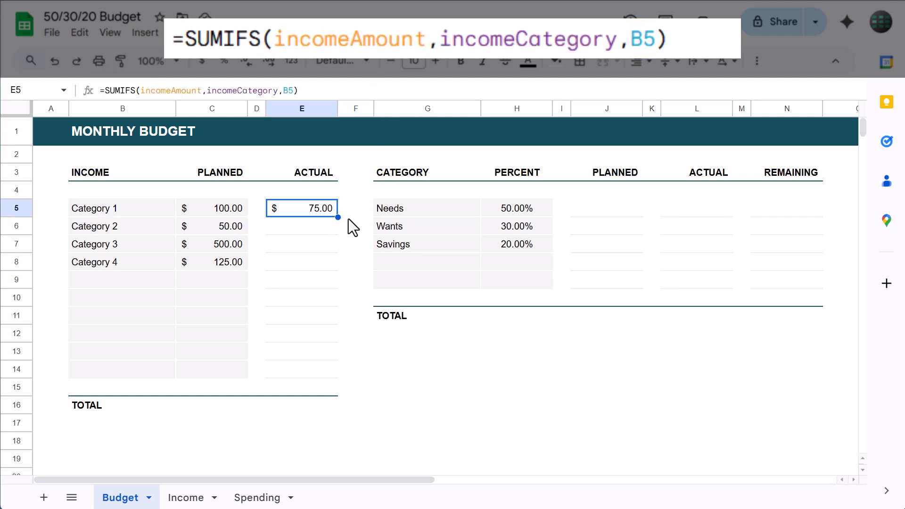
pyautogui.moveTo(339, 217); pyautogui.dragTo(325, 371)
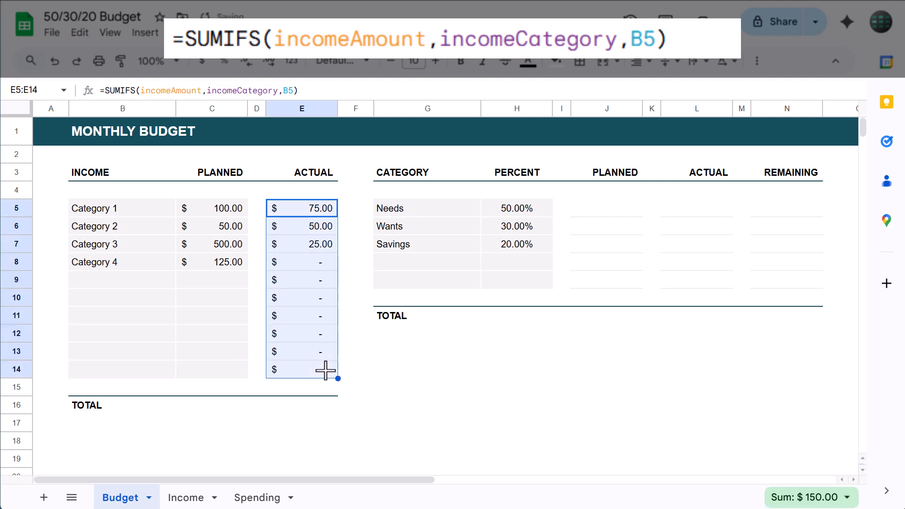
pyautogui.click(349, 342)
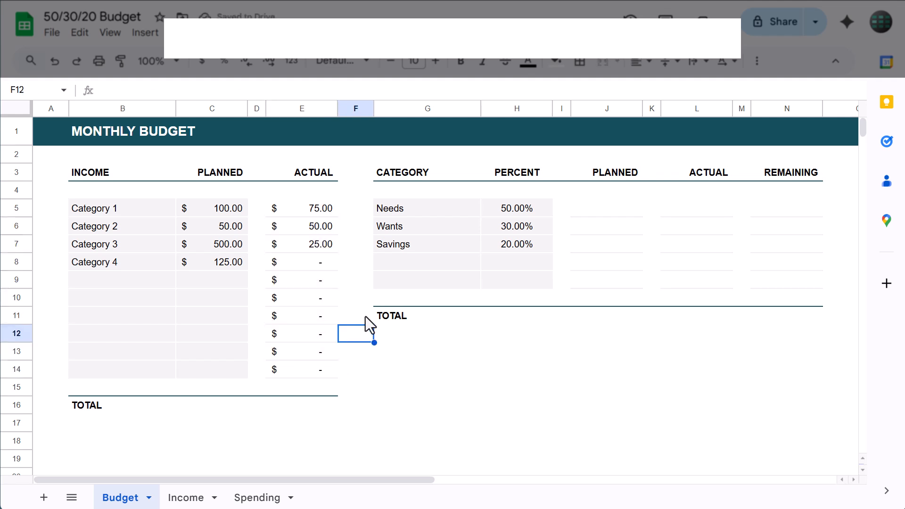
# Total the planned income by entering =SUM(C5:C14) in C16
pyautogui.click(217, 406)
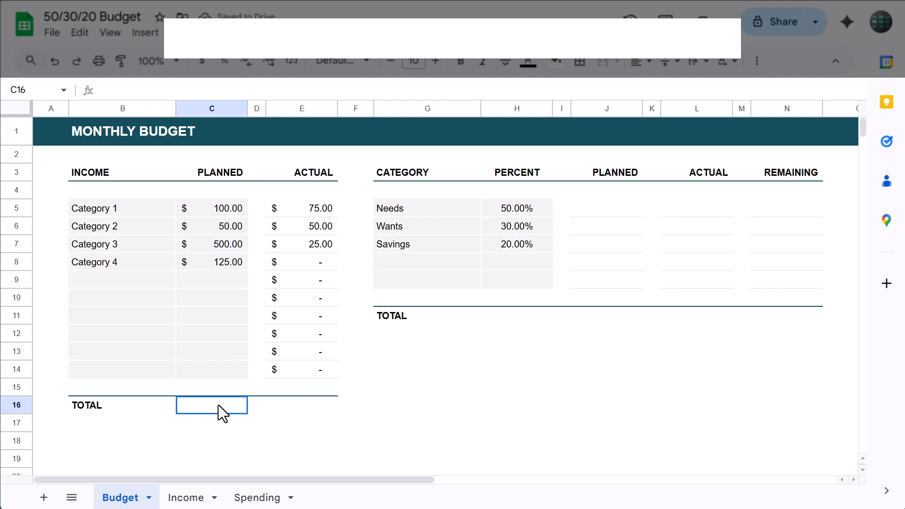
pyautogui.click(406, 90)
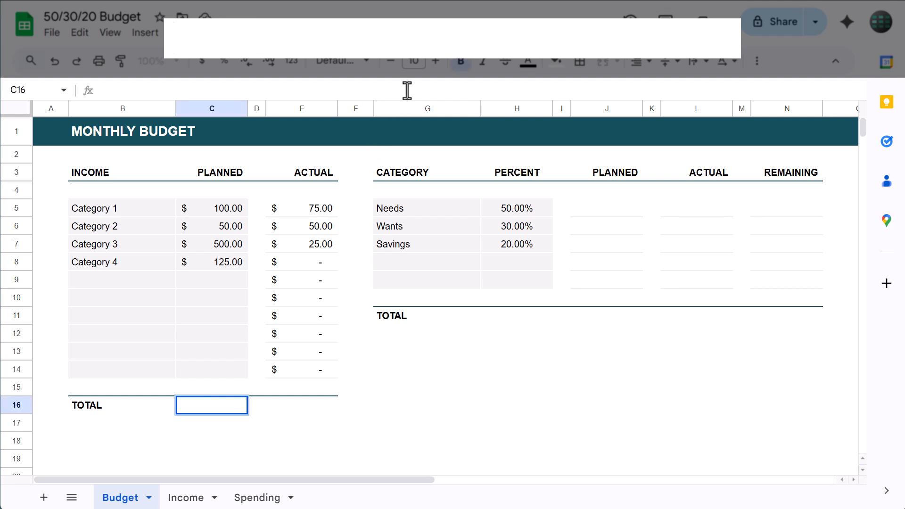
pyautogui.write('=sum(')
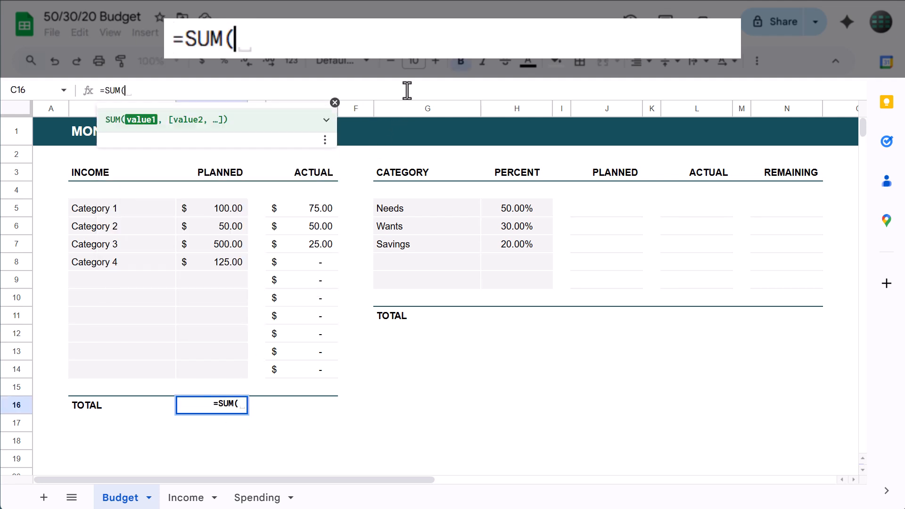
pyautogui.click(215, 203)
pyautogui.moveTo(215, 202); pyautogui.dragTo(208, 366)
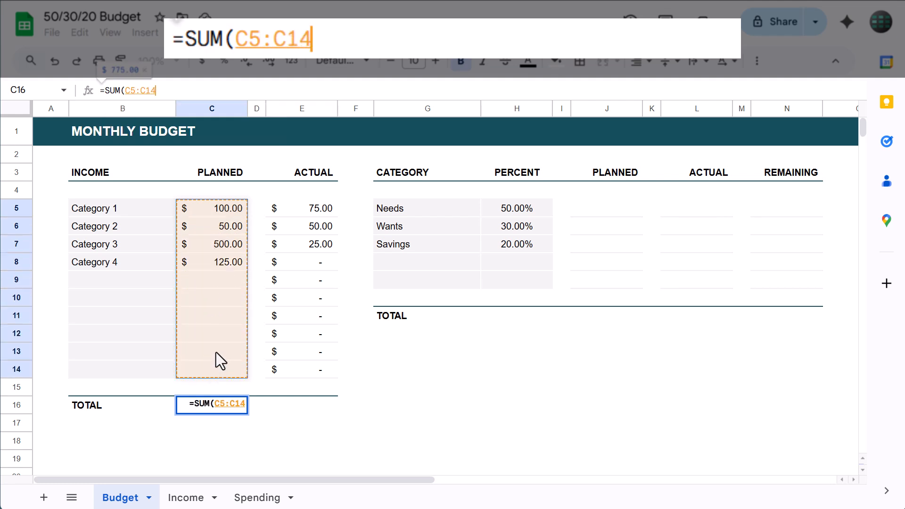
pyautogui.write(')')
pyautogui.press('Return')
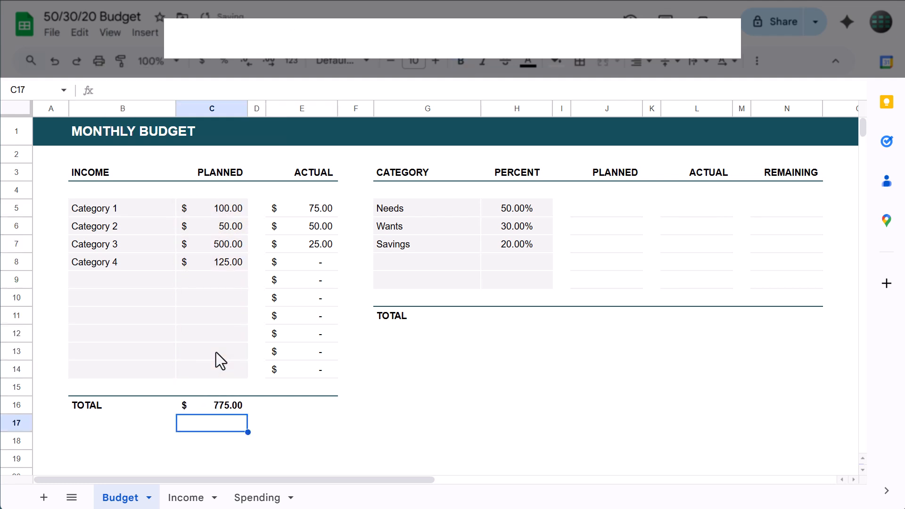
# Copy the planned income total in C16 and paste it into E16 to total the actual income
pyautogui.click(222, 408)
pyautogui.rightClick(222, 408)
pyautogui.click(312, 96)
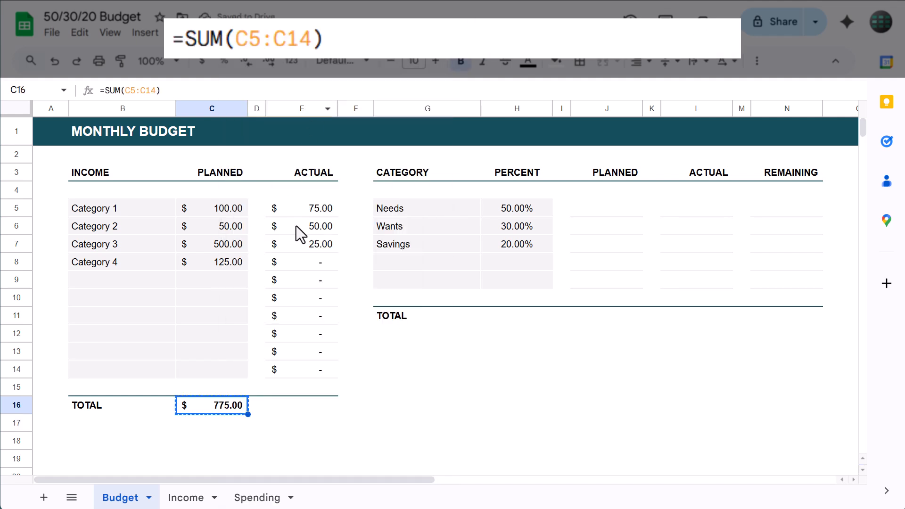
pyautogui.click(293, 406)
pyautogui.rightClick(292, 406)
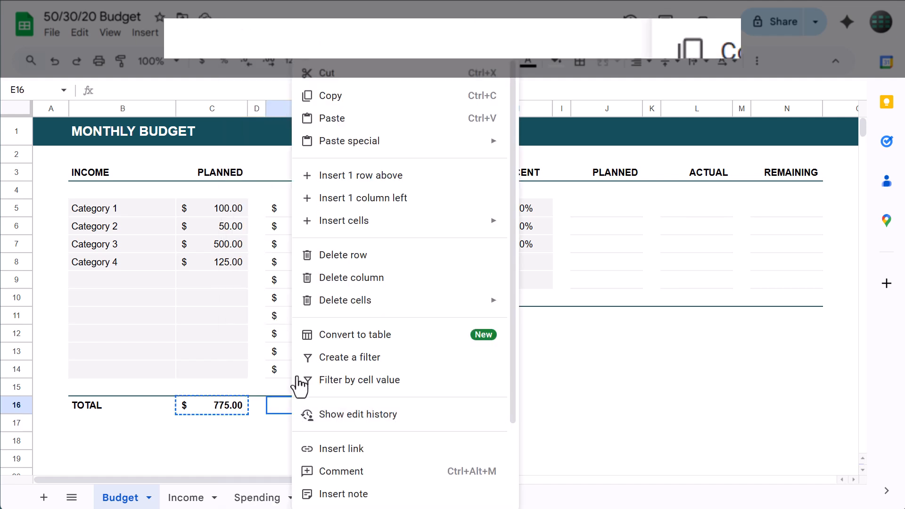
pyautogui.click(377, 122)
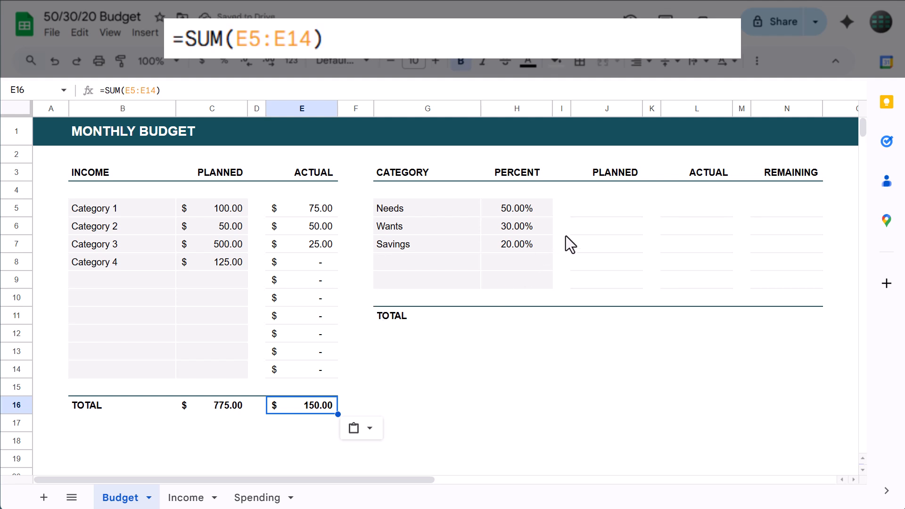
# Total the category percentages by entering =SUM(H5:H9) in H11
pyautogui.click(511, 316)
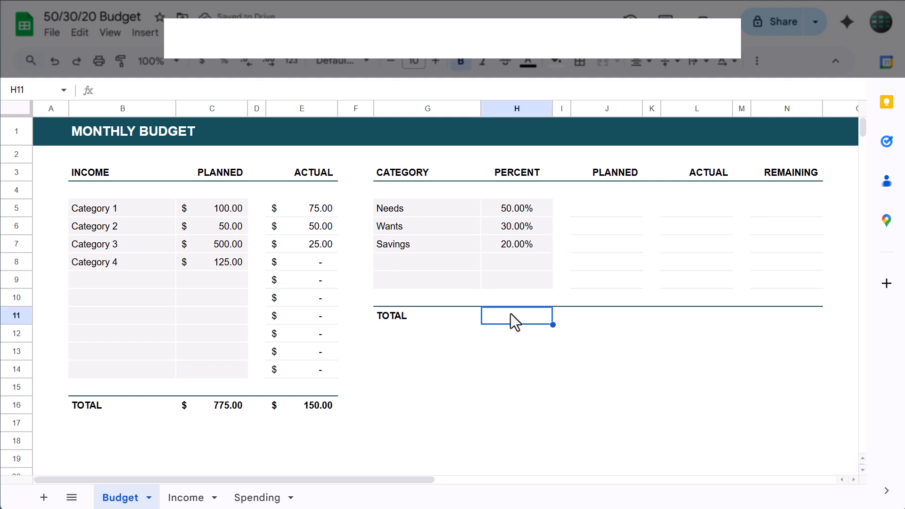
pyautogui.click(566, 89)
pyautogui.write('=sum(')
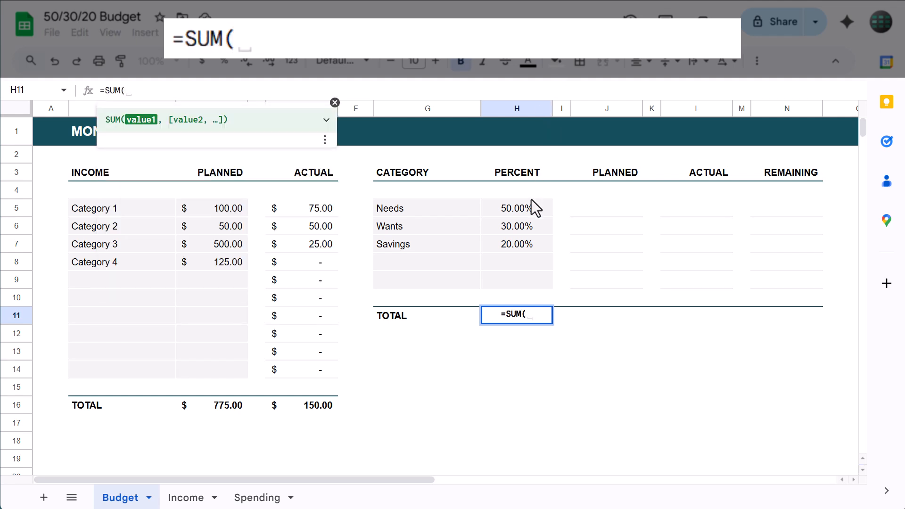
pyautogui.moveTo(532, 205); pyautogui.dragTo(534, 273)
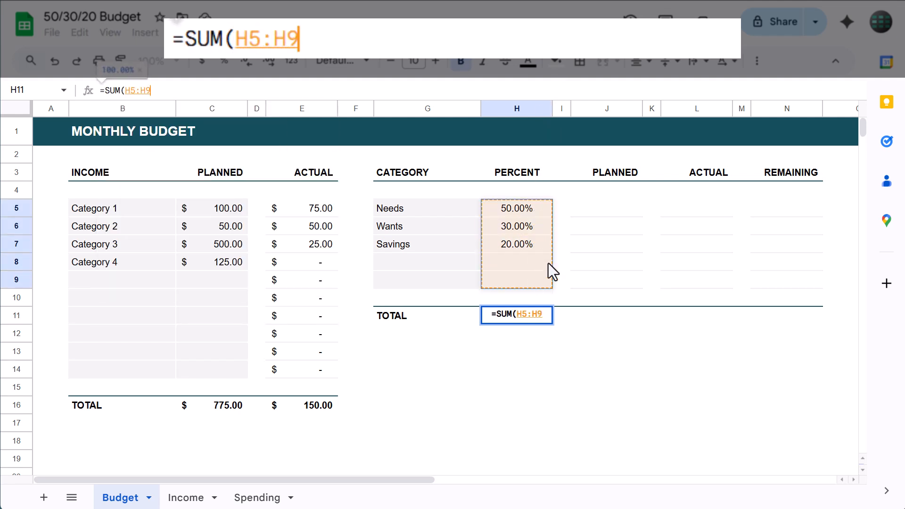
pyautogui.write(')')
pyautogui.press('Return')
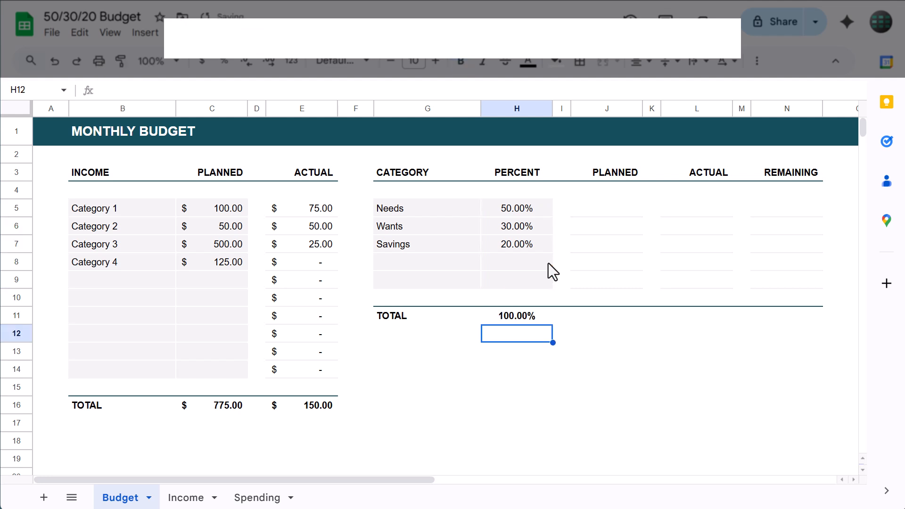
# Copy the percent total in H11 and paste its formula only into J11 under Planned
pyautogui.click(541, 313)
pyautogui.rightClick(540, 313)
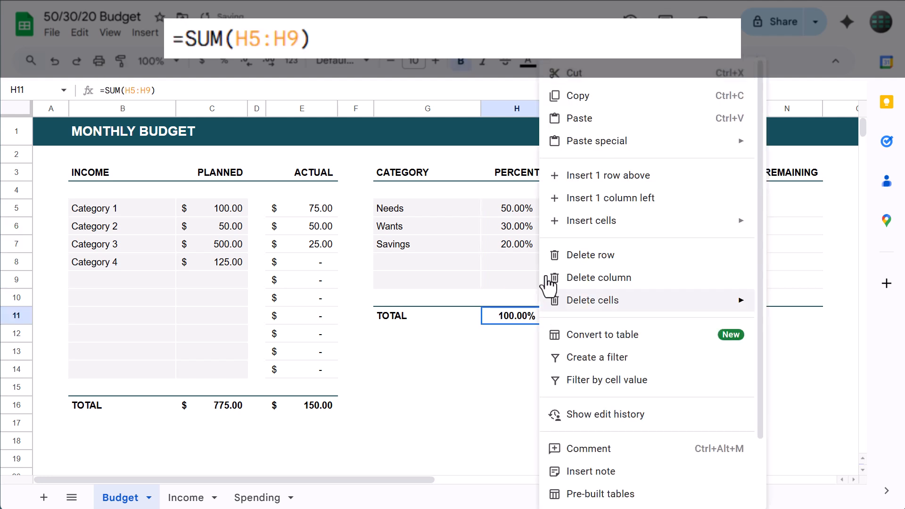
pyautogui.click(584, 96)
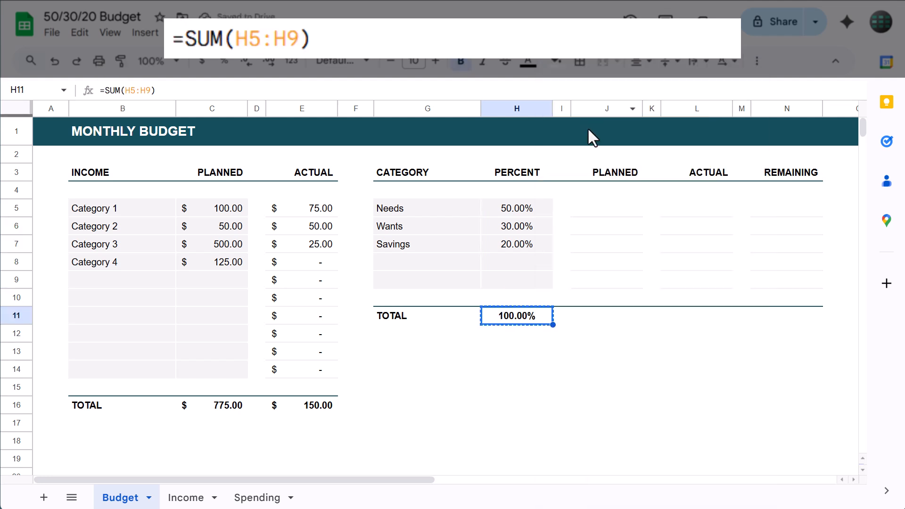
pyautogui.click(604, 315)
pyautogui.rightClick(604, 315)
pyautogui.moveTo(694, 142)
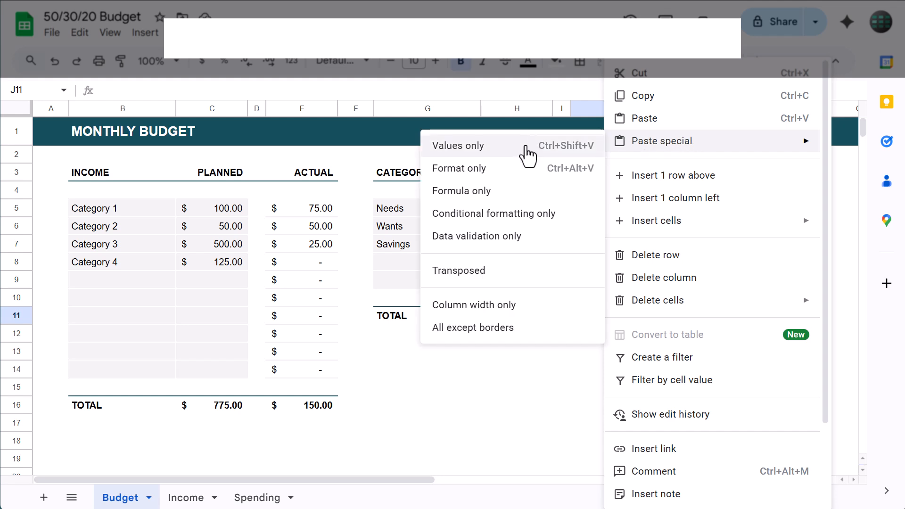
pyautogui.click(521, 198)
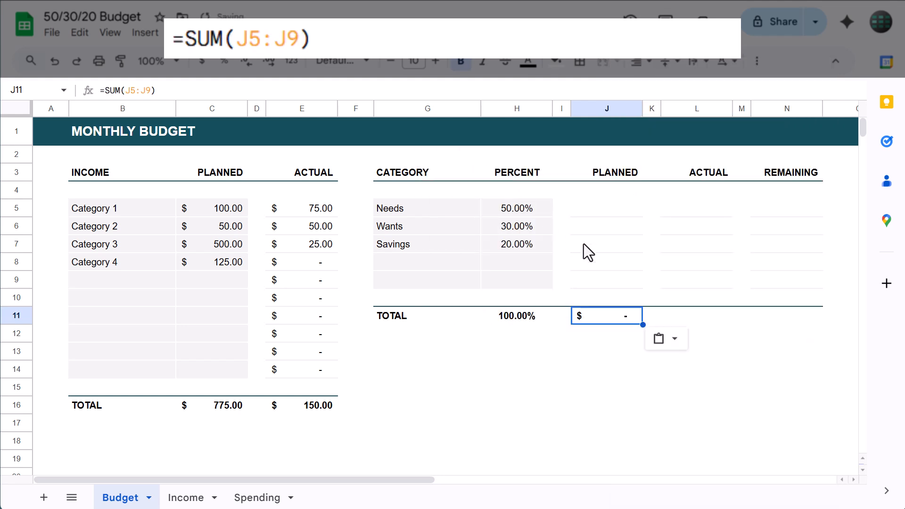
# Paste the copied total as formula only into L11 under Actual and N11 under Remaining
pyautogui.click(700, 322)
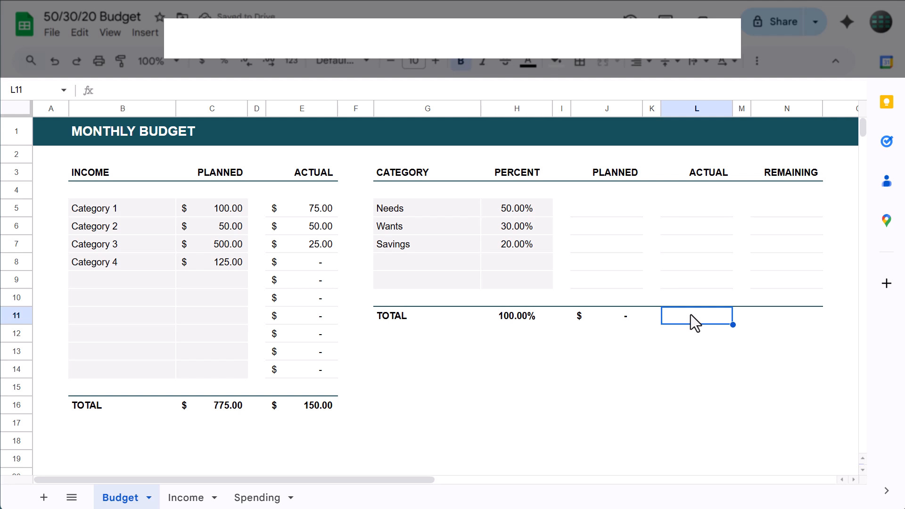
pyautogui.rightClick(691, 315)
pyautogui.moveTo(701, 148)
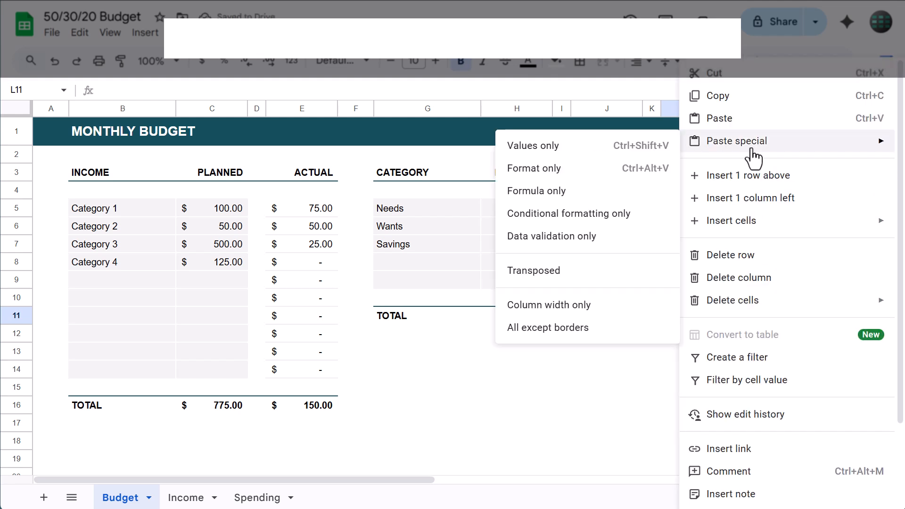
pyautogui.click(618, 195)
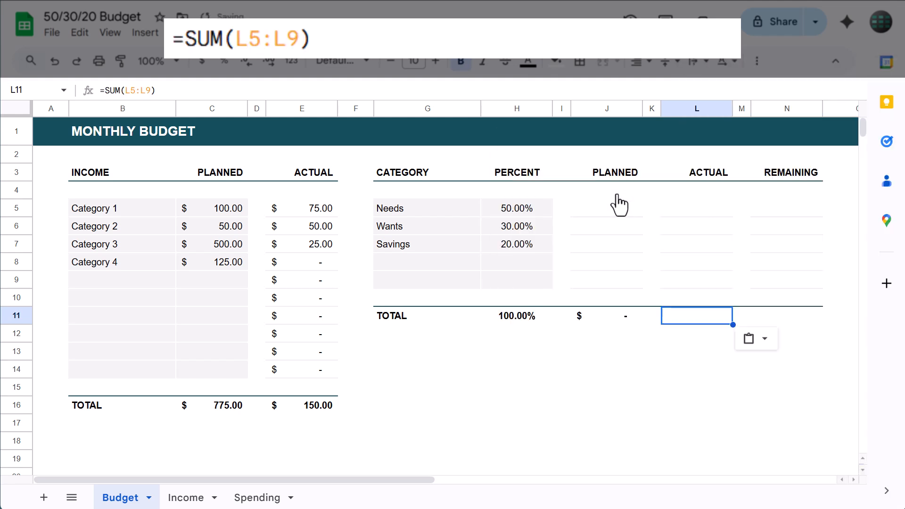
pyautogui.click(790, 322)
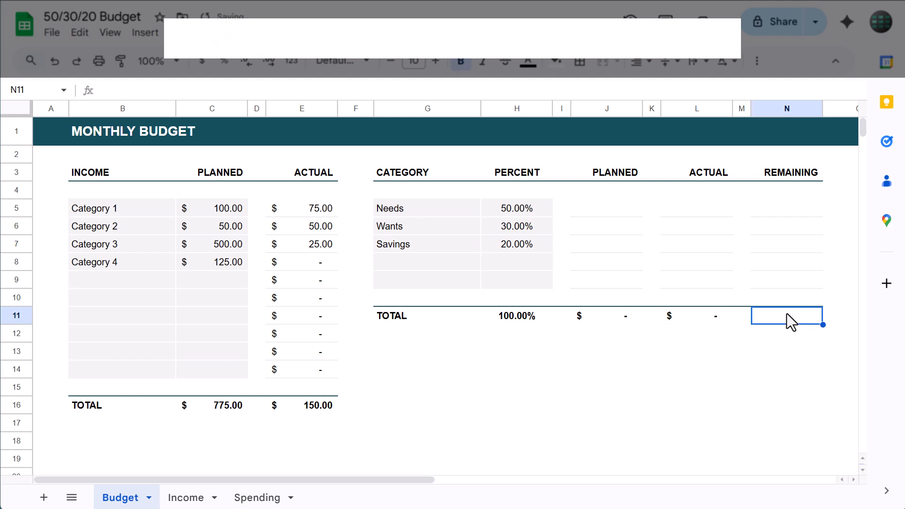
pyautogui.rightClick(785, 315)
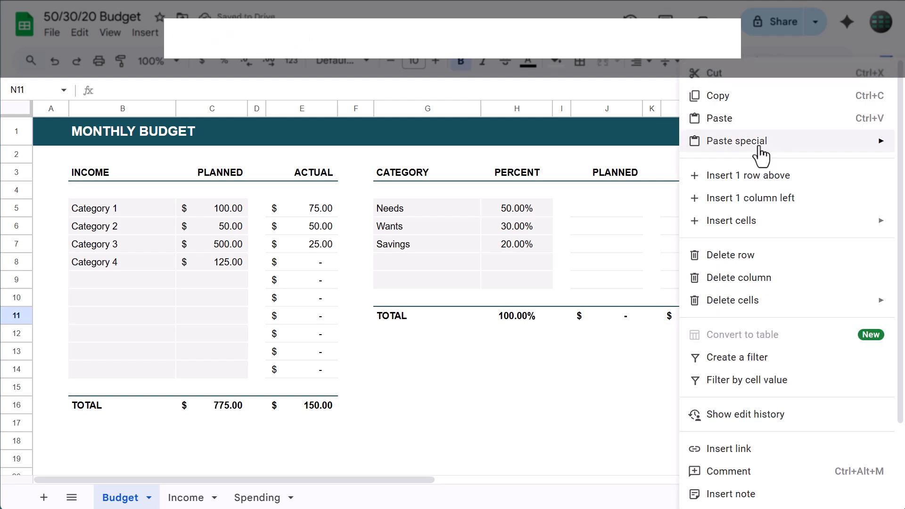
pyautogui.moveTo(705, 149)
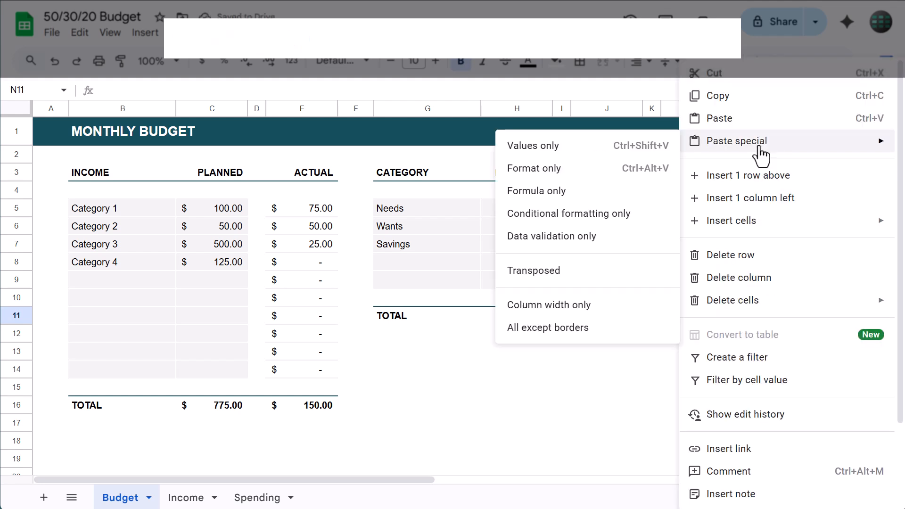
pyautogui.click(613, 191)
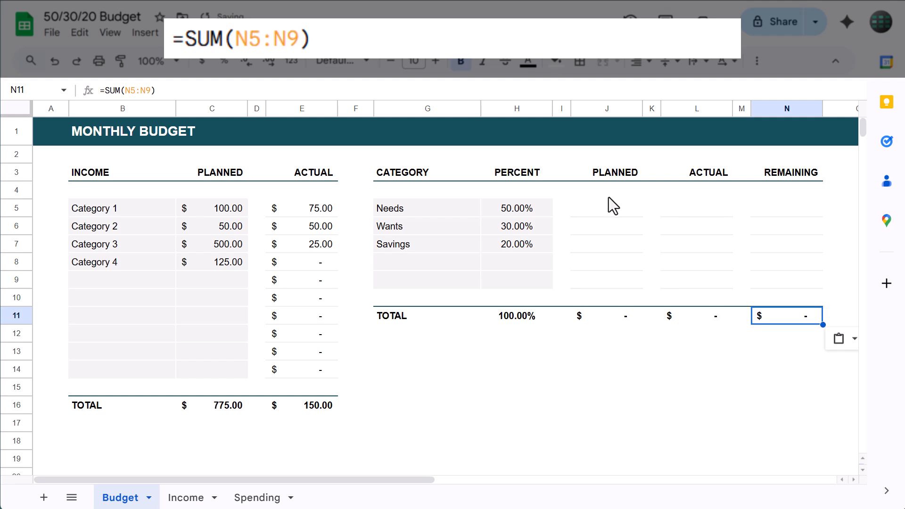
# Enter =ROUND(H5*$C$16,2) in J5 to calculate the planned amount for Needs
pyautogui.click(603, 208)
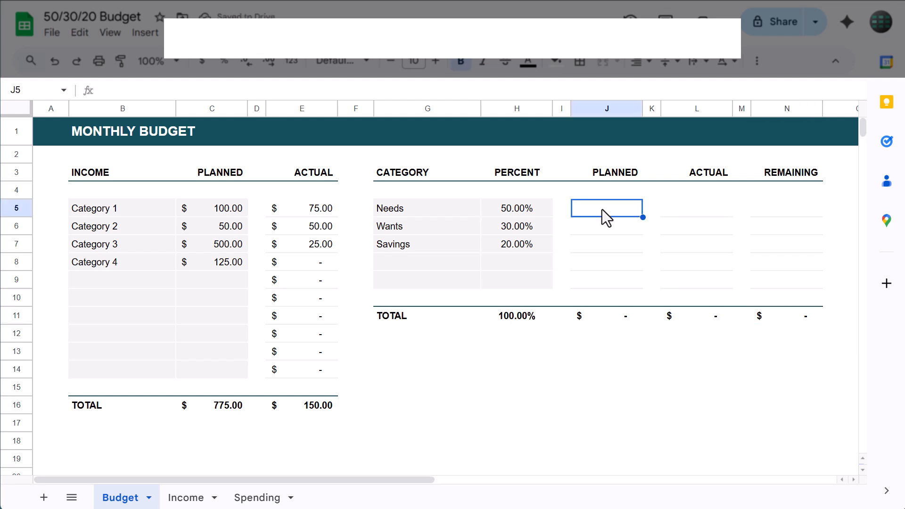
pyautogui.click(523, 90)
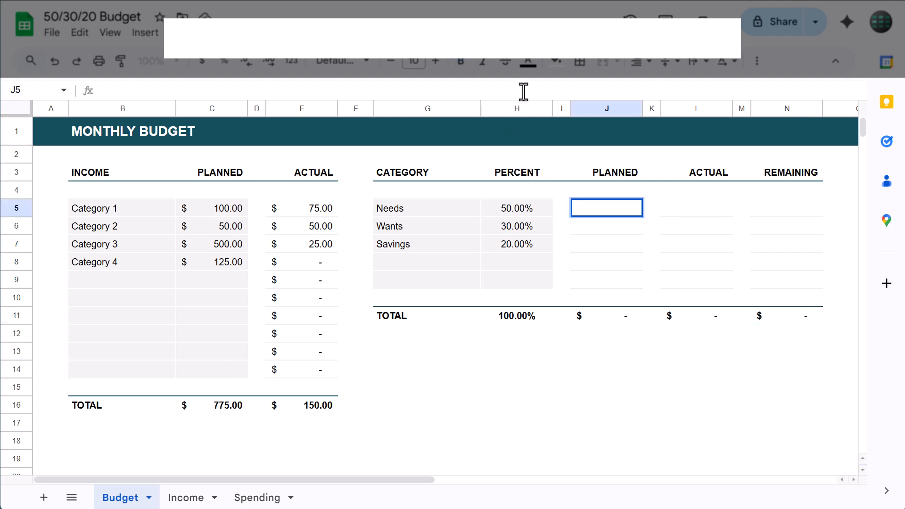
pyautogui.write('=')
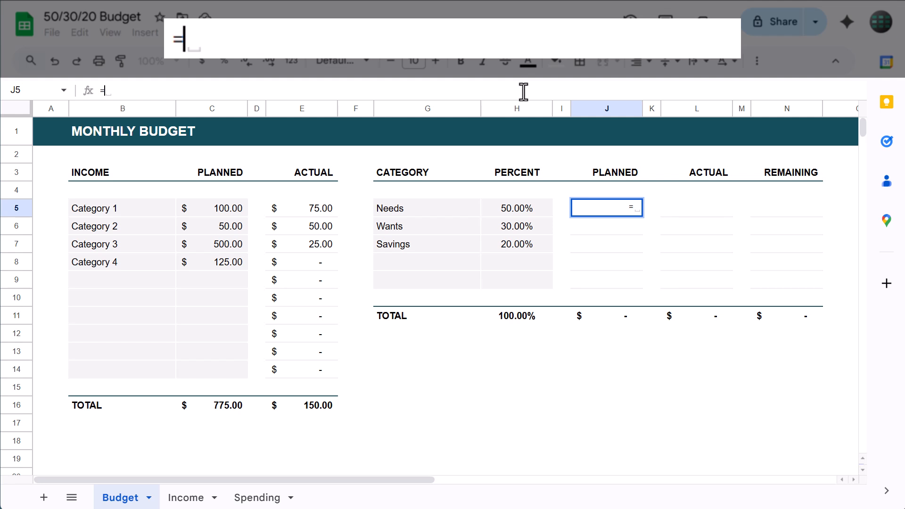
pyautogui.write('round')
pyautogui.press('Tab')
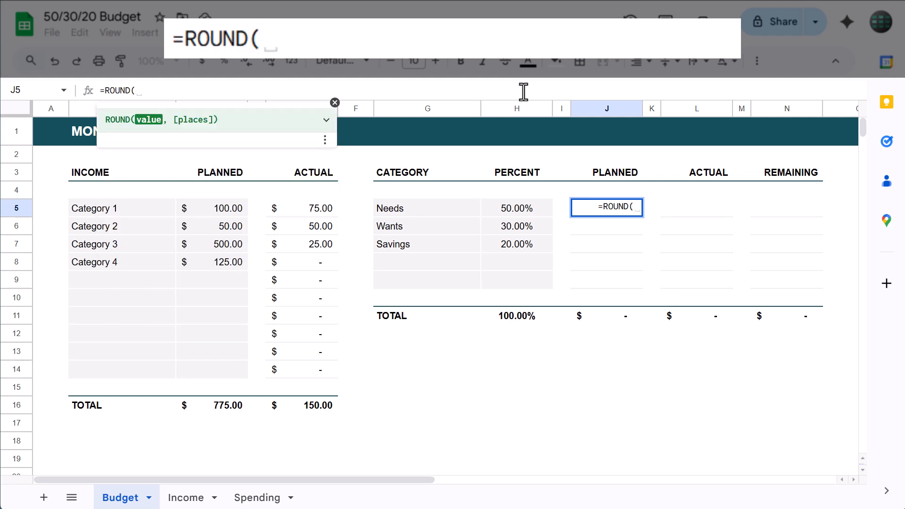
pyautogui.write('H5')
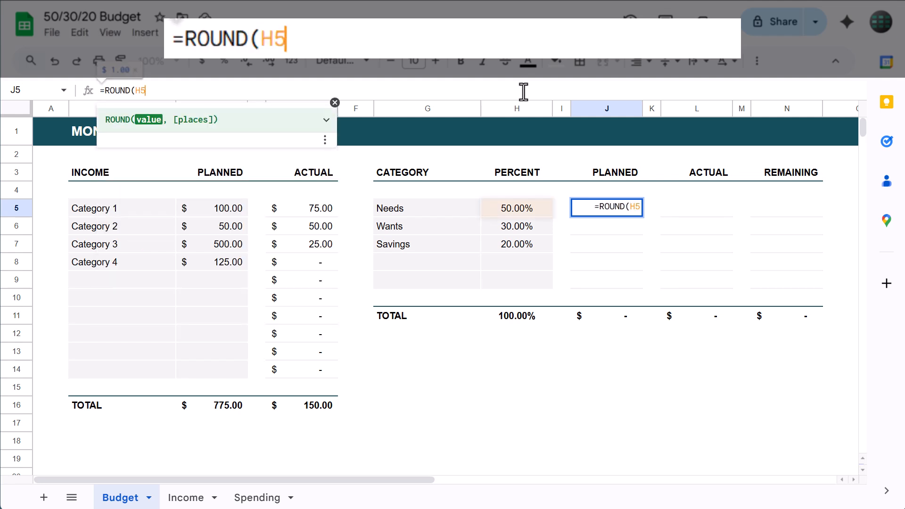
pyautogui.write('*$C$16')
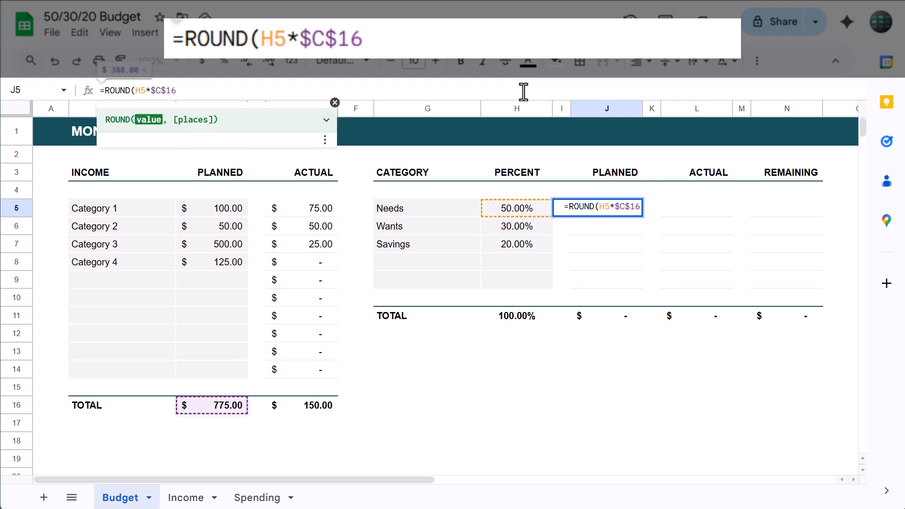
pyautogui.write(',2')
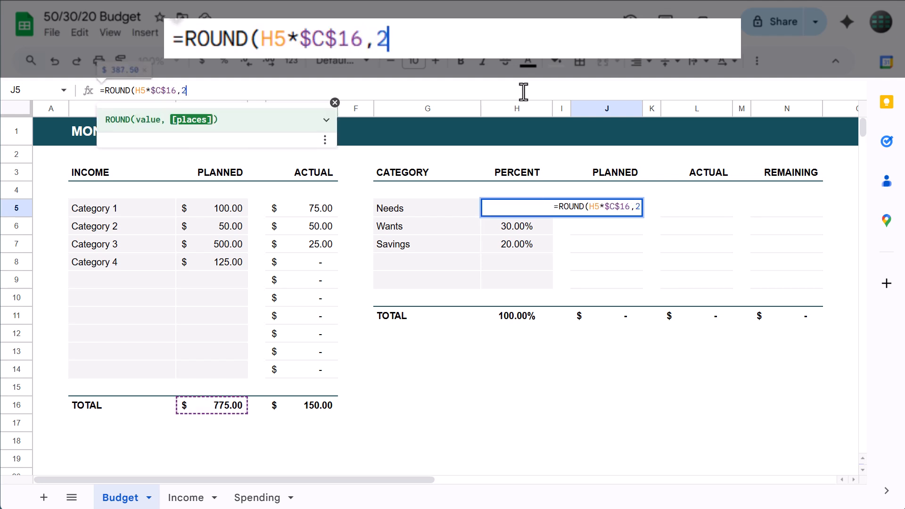
pyautogui.write(')')
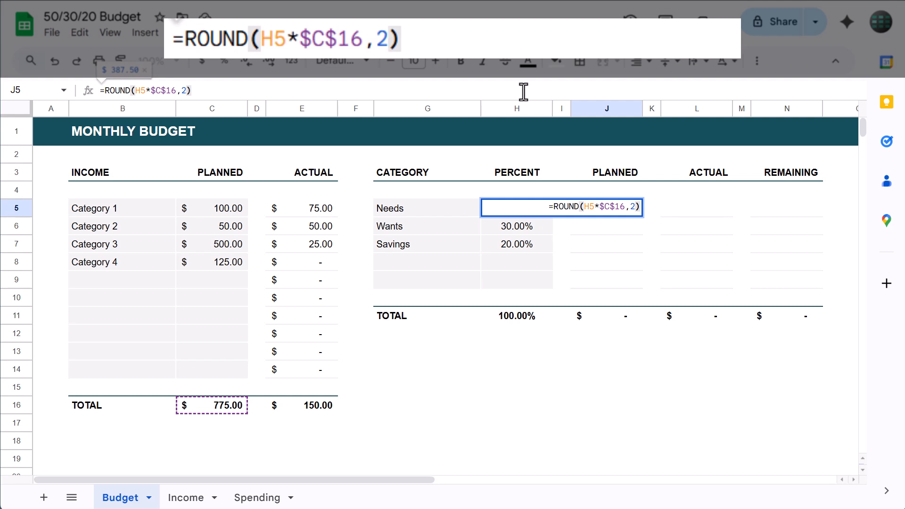
pyautogui.press('Return')
# Fill the planned amount formula from J5 down through J9
pyautogui.click(609, 204)
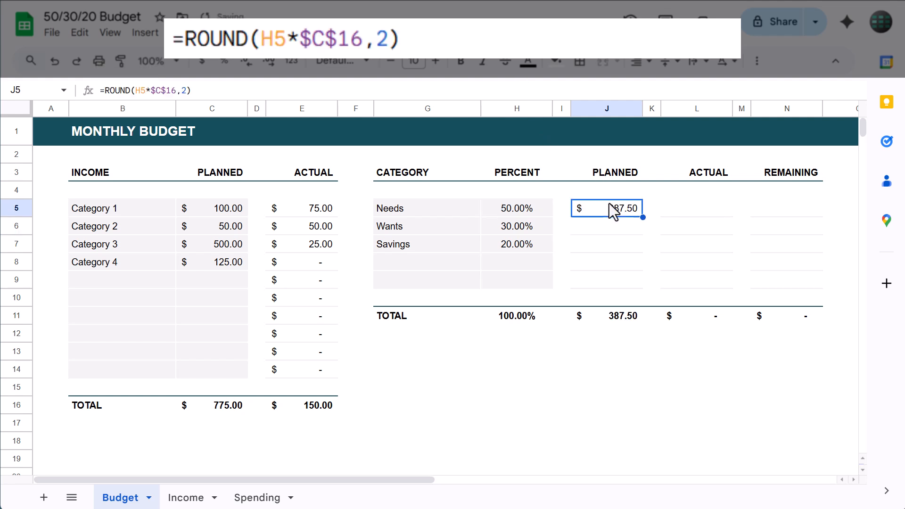
pyautogui.click(375, 88)
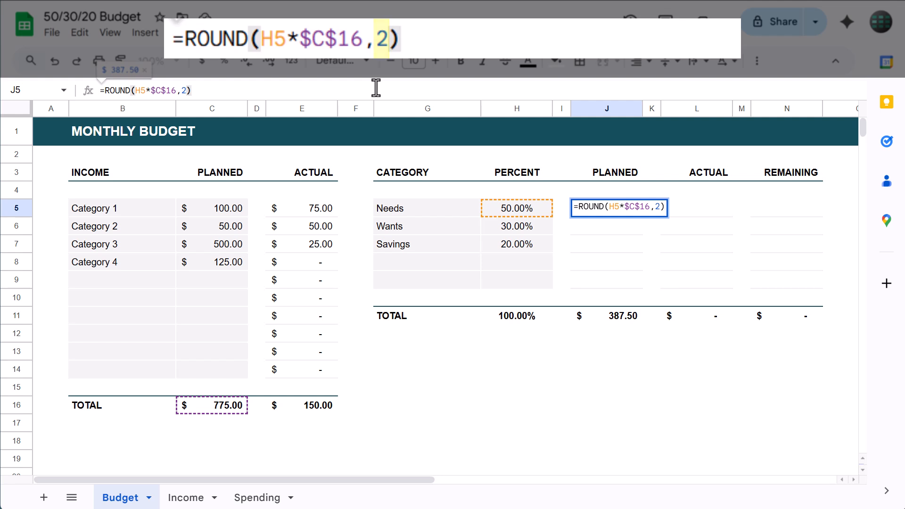
pyautogui.press('Return')
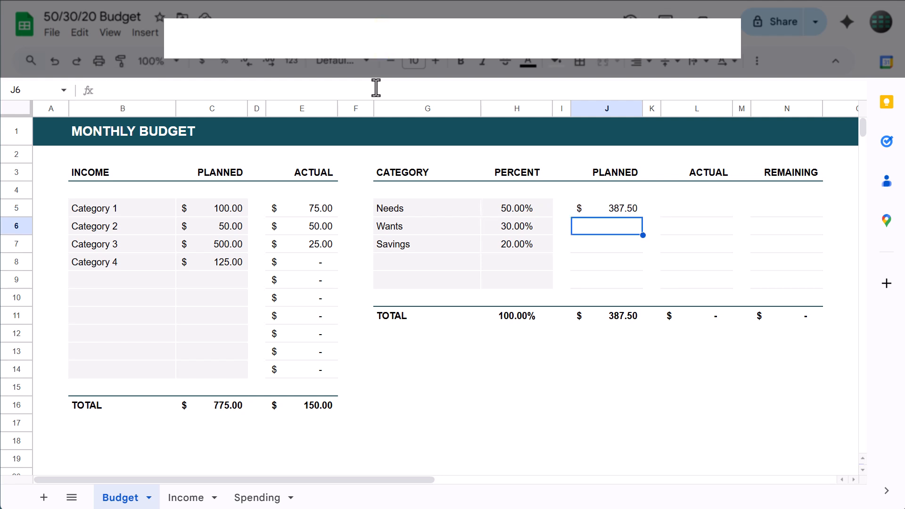
pyautogui.click(627, 212)
pyautogui.moveTo(642, 217); pyautogui.dragTo(642, 284)
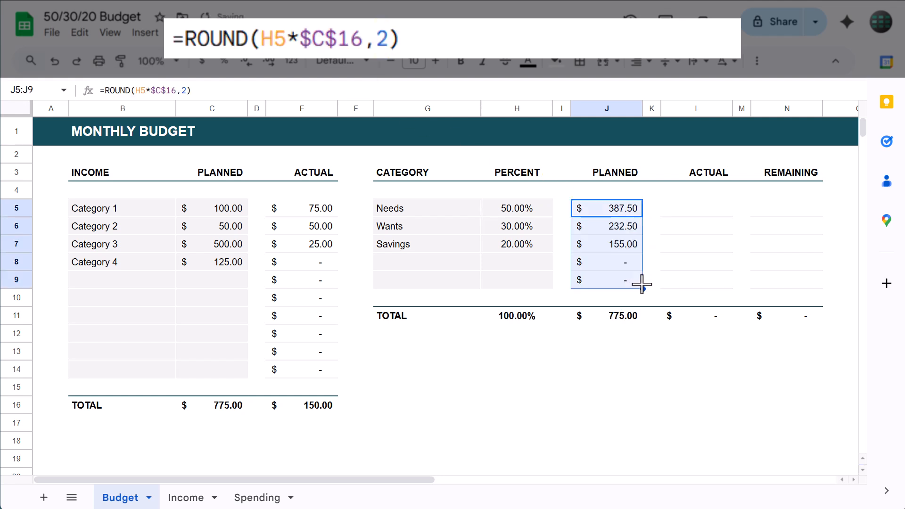
# Enter =SUMIFS(spendAmount,spendCategory,G5) in L5 to total the actual spending for Needs
pyautogui.click(697, 212)
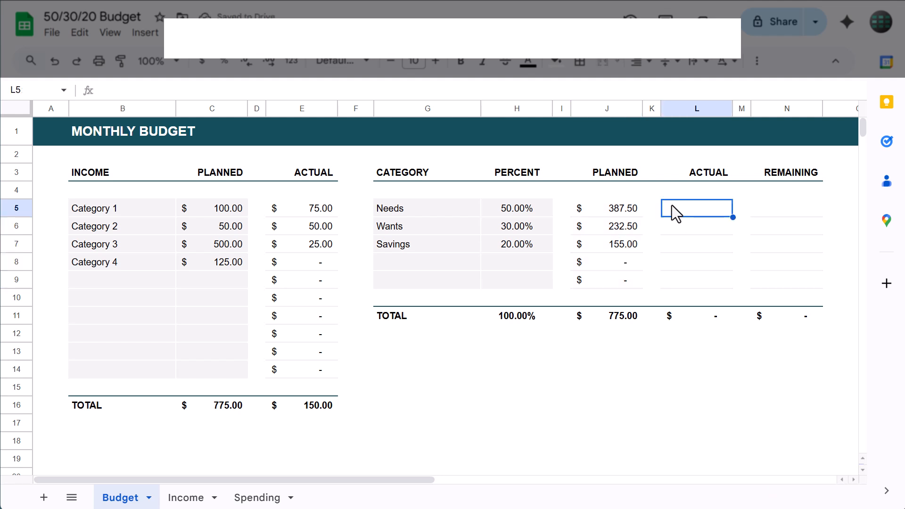
pyautogui.click(595, 89)
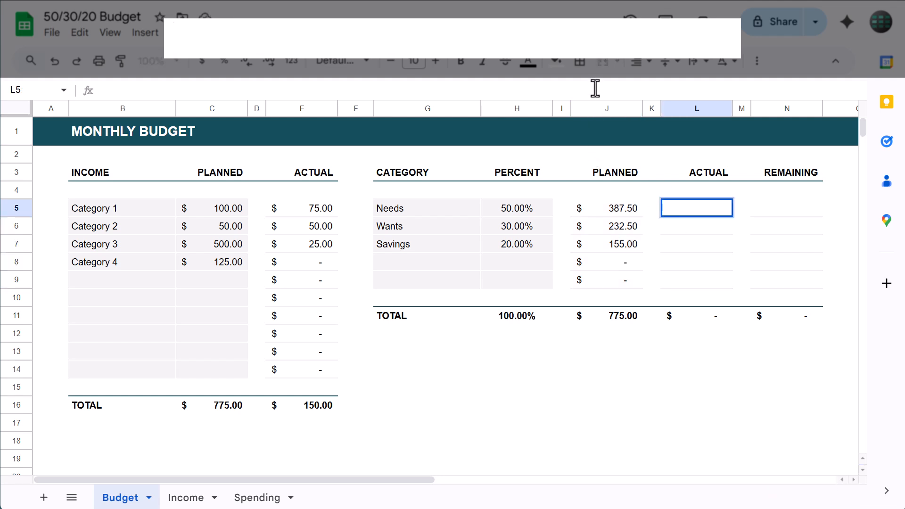
pyautogui.write('=sum')
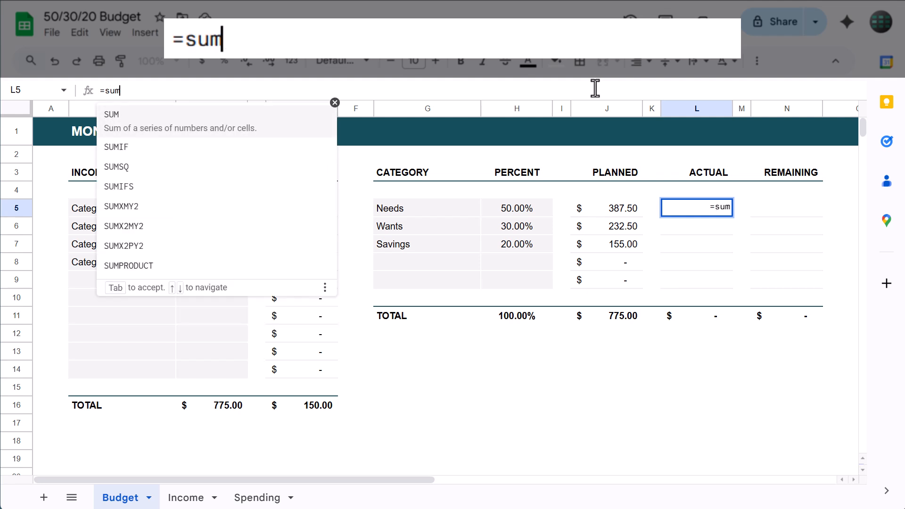
pyautogui.write('ifs')
pyautogui.press('Tab')
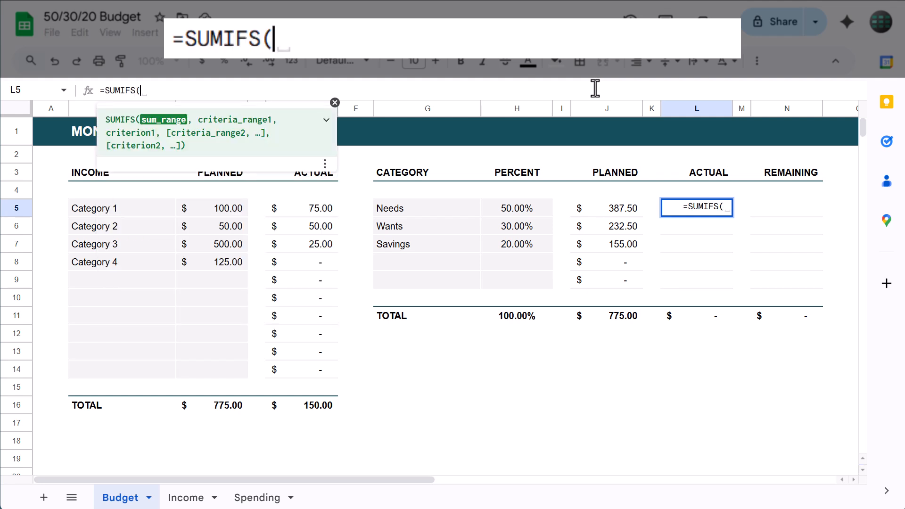
pyautogui.write('spendAmount')
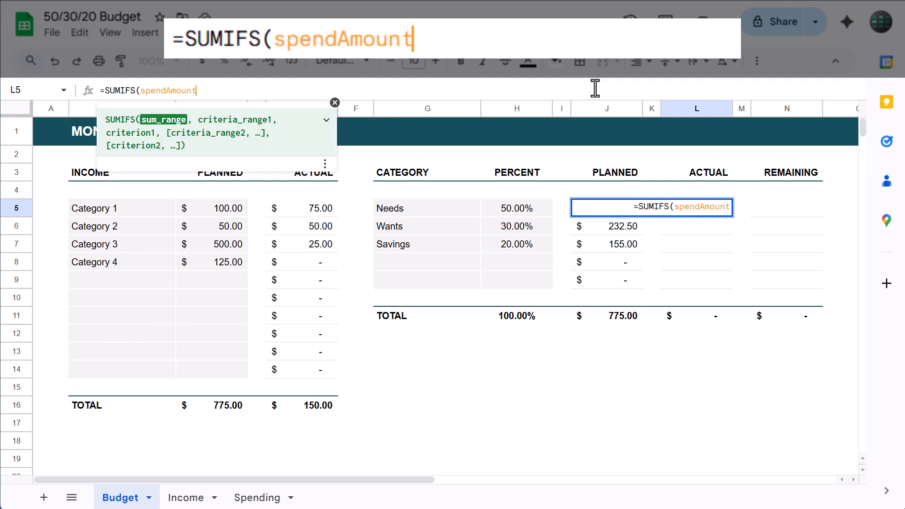
pyautogui.write(',spend')
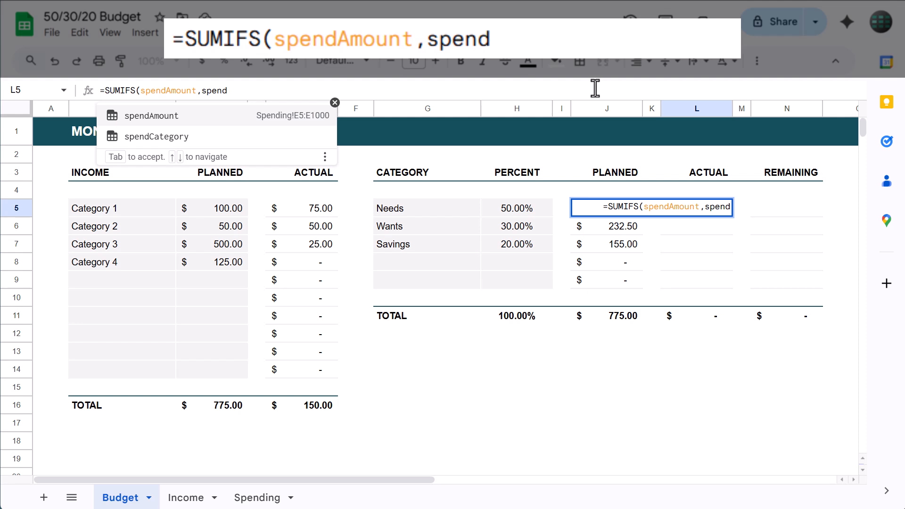
pyautogui.write('co')
pyautogui.press('Tab')
pyautogui.write(', ')
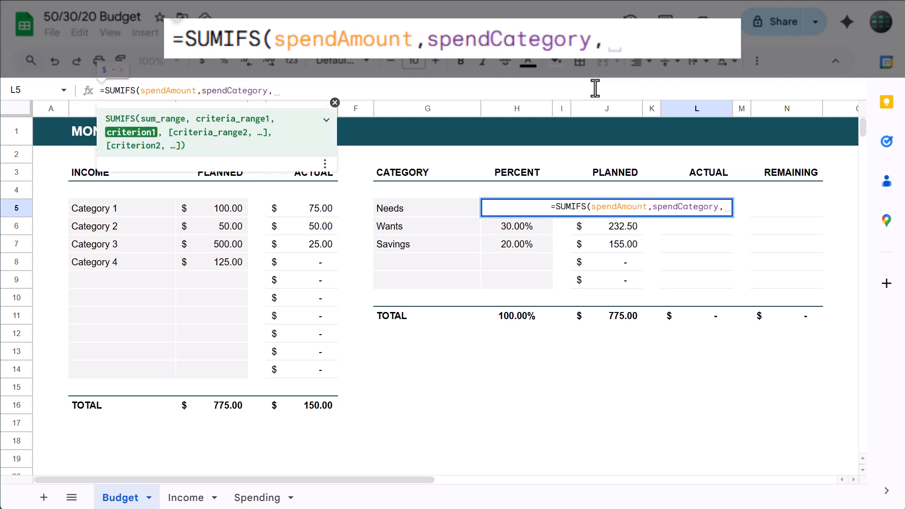
pyautogui.write('G5)')
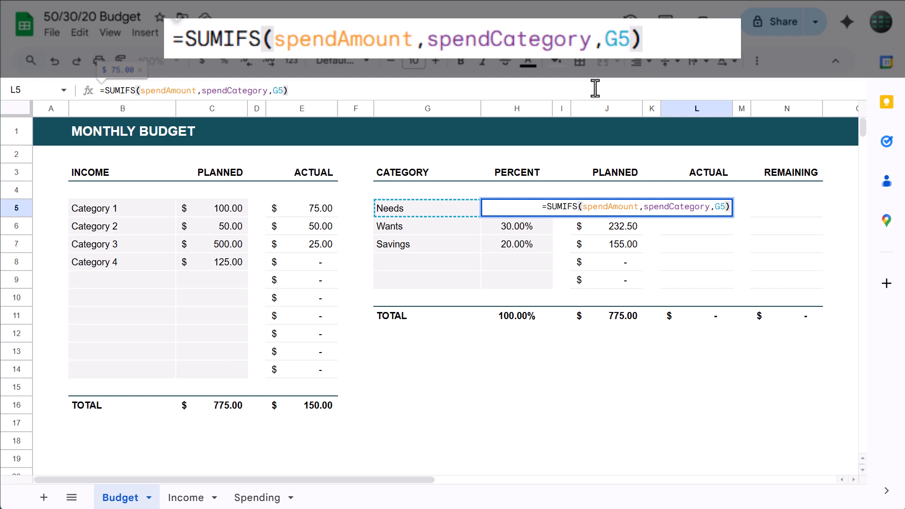
pyautogui.press('Return')
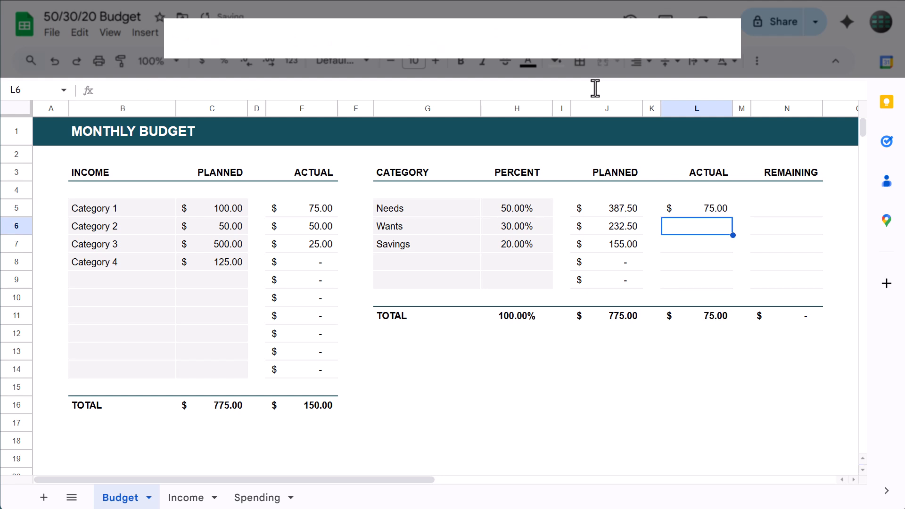
# Fill the actual spending formula from L5 down through L9
pyautogui.click(678, 210)
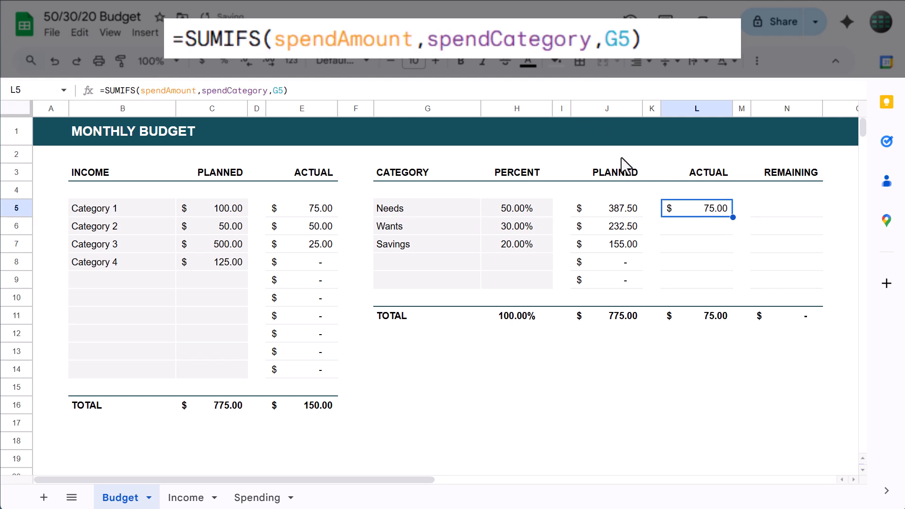
pyautogui.click(581, 91)
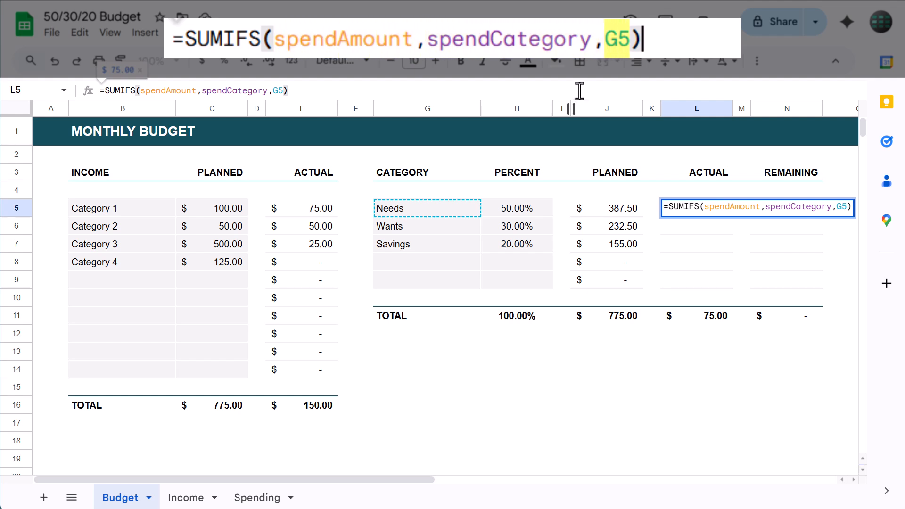
pyautogui.press('Return')
pyautogui.click(715, 210)
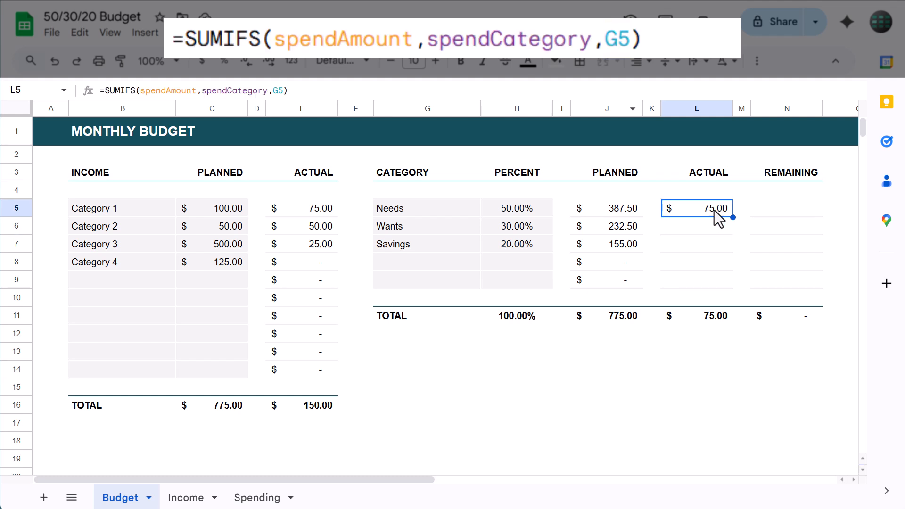
pyautogui.moveTo(732, 240); pyautogui.dragTo(728, 279)
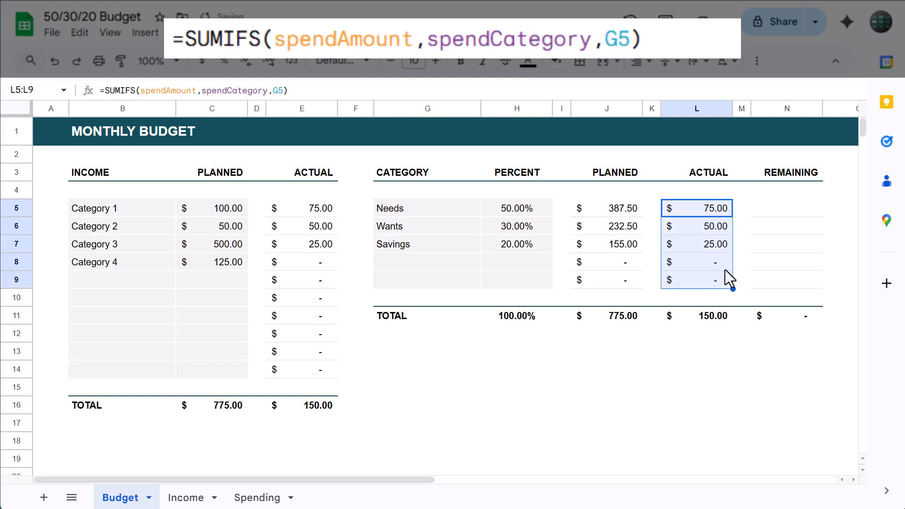
# Calculate the remaining amount with =J5-L5 in N5 and fill the formula down through N9
pyautogui.click(781, 217)
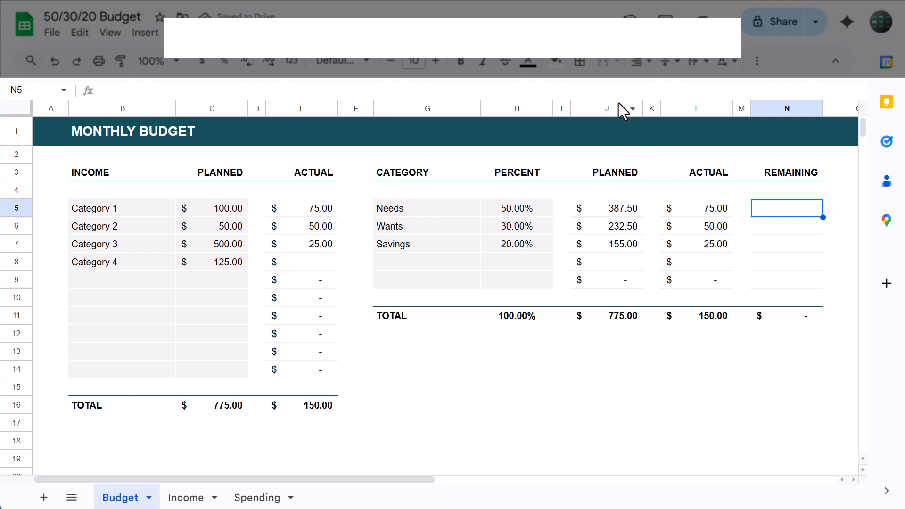
pyautogui.write('=')
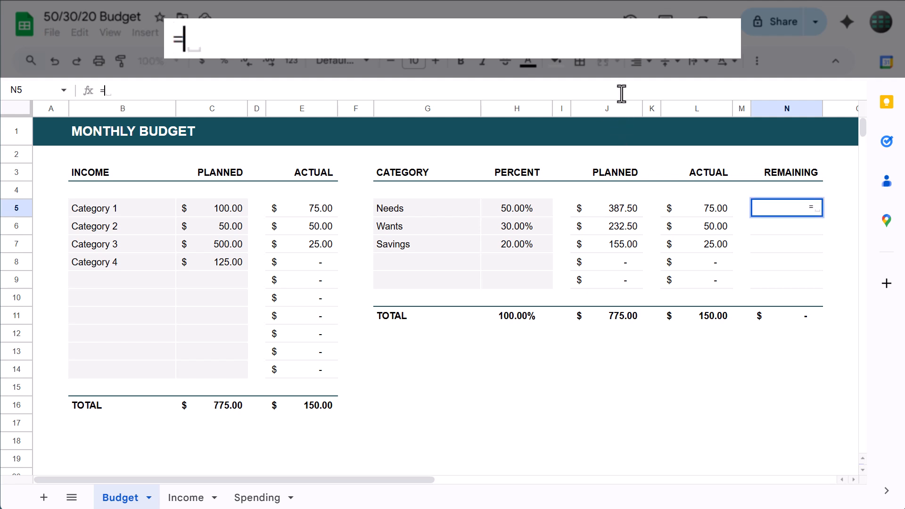
pyautogui.write('J5')
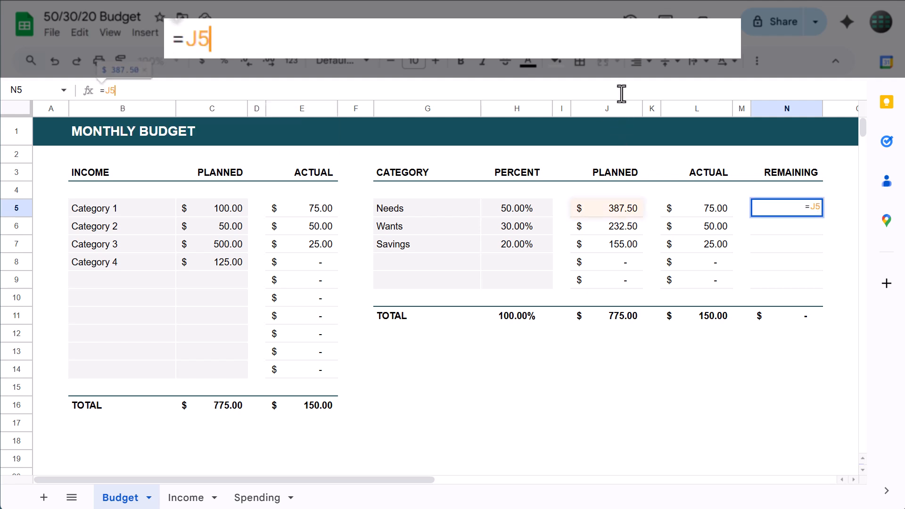
pyautogui.write('-L5')
pyautogui.press('Return')
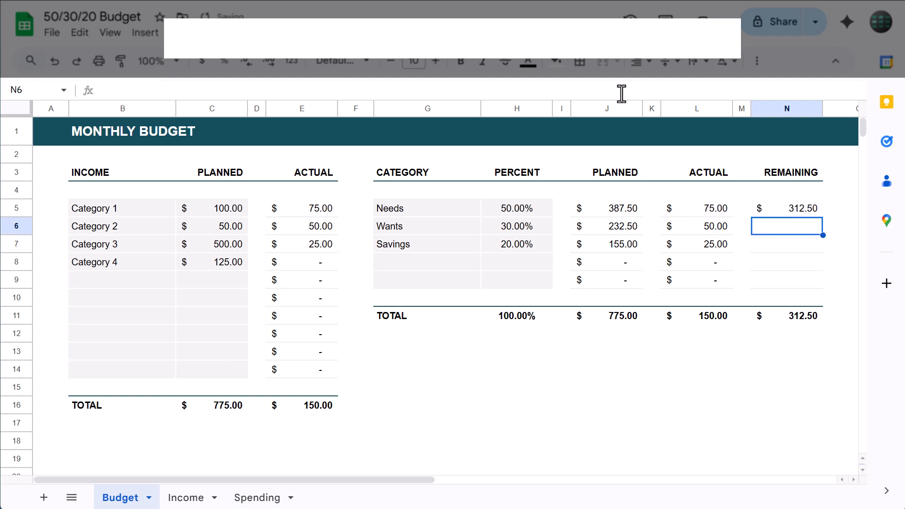
pyautogui.click(802, 211)
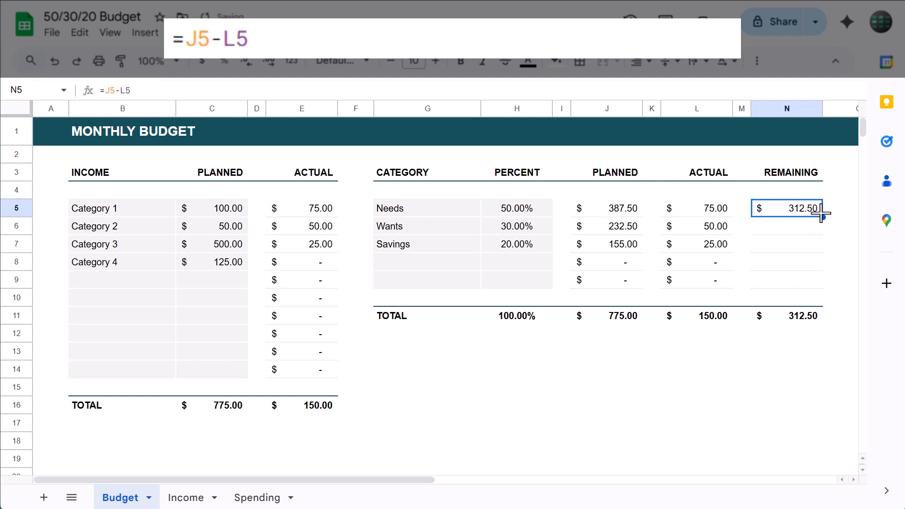
pyautogui.moveTo(824, 217); pyautogui.dragTo(829, 280)
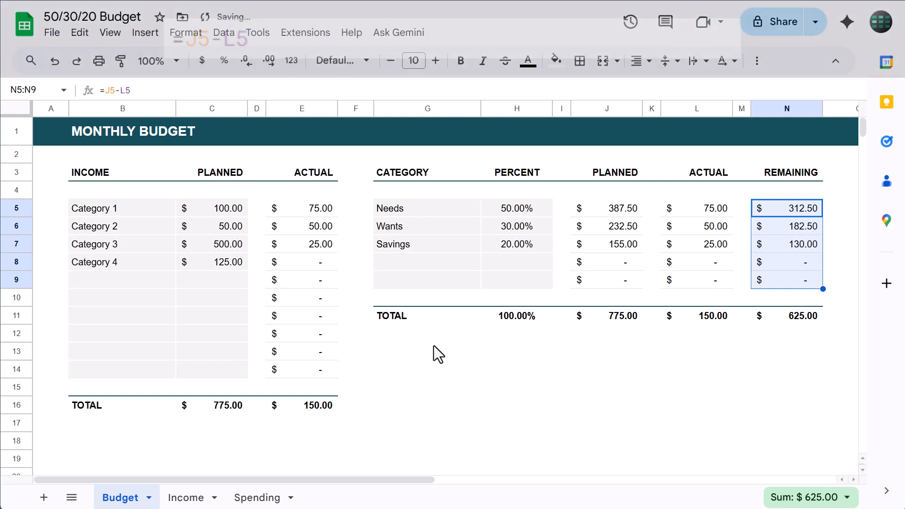
pyautogui.click(429, 349)
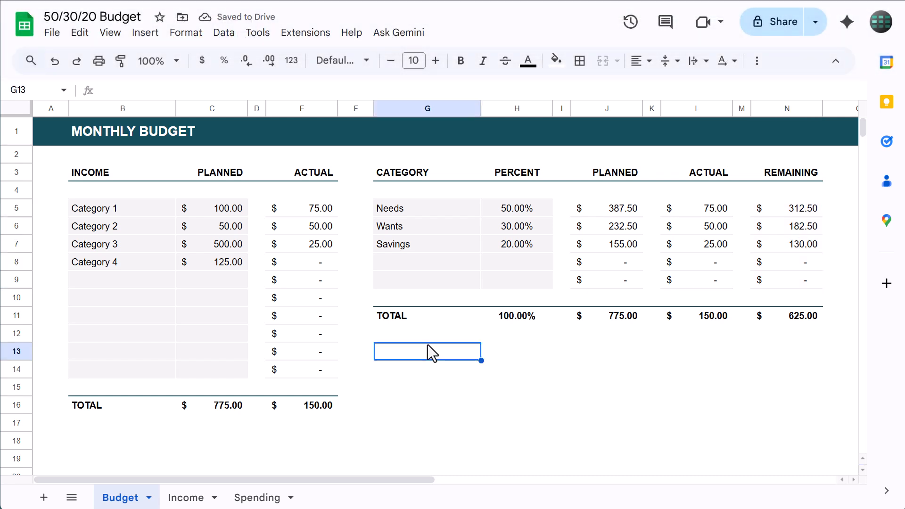
# Change the text color of the actual income amounts in E5:E14 to the dark teal matching the title banner
pyautogui.click(306, 109)
pyautogui.moveTo(307, 208); pyautogui.dragTo(307, 370)
pyautogui.click(528, 60)
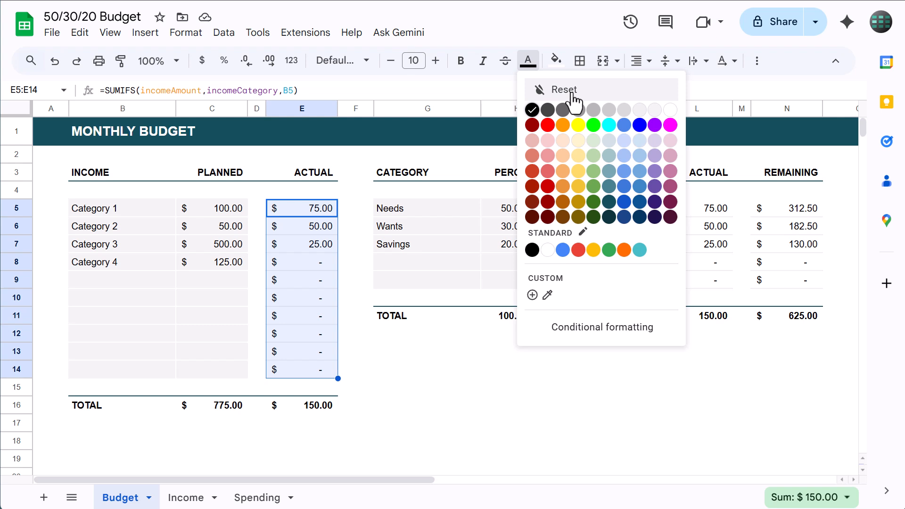
pyautogui.click(610, 202)
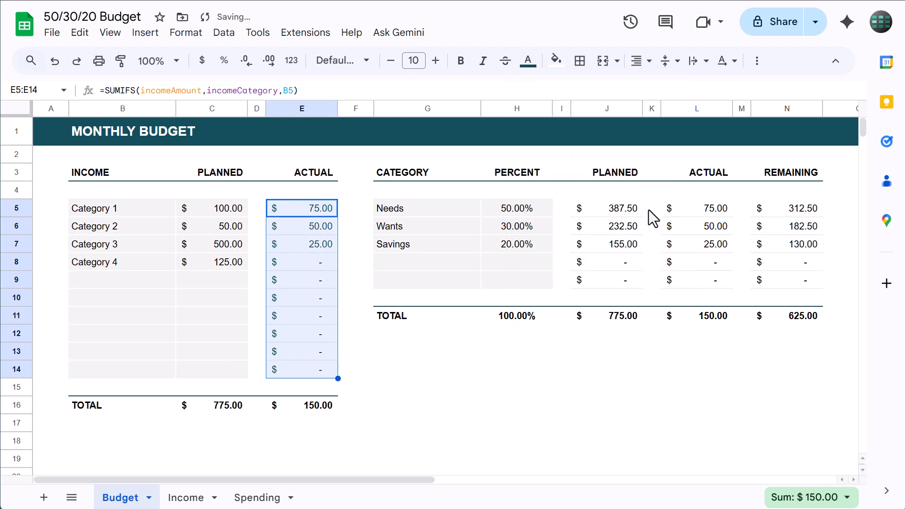
# Apply the same dark teal text color to the planned, actual and remaining amounts and totals in J5:N11
pyautogui.moveTo(610, 203); pyautogui.dragTo(779, 322)
pyautogui.click(528, 61)
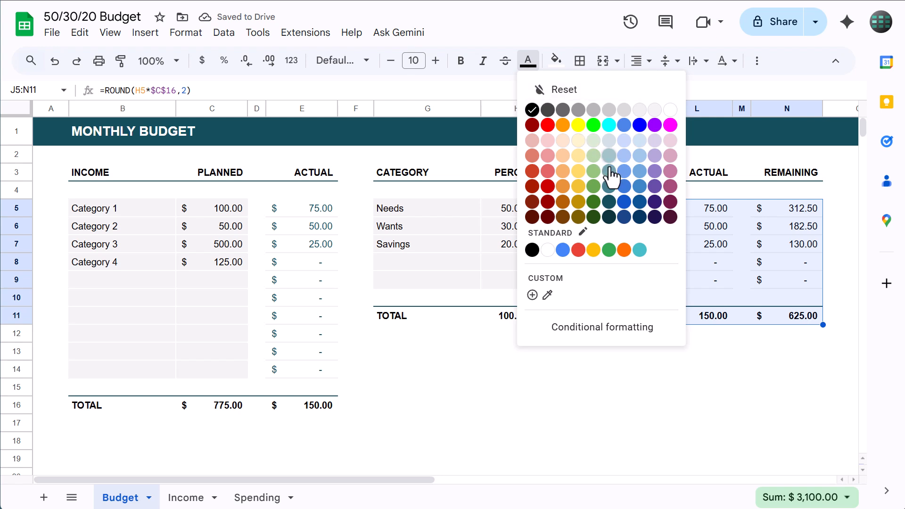
pyautogui.click(611, 203)
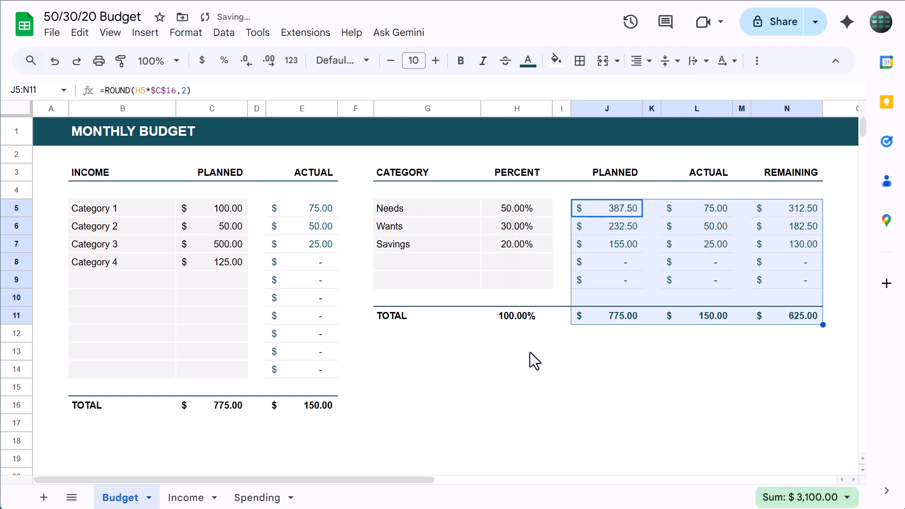
pyautogui.click(426, 351)
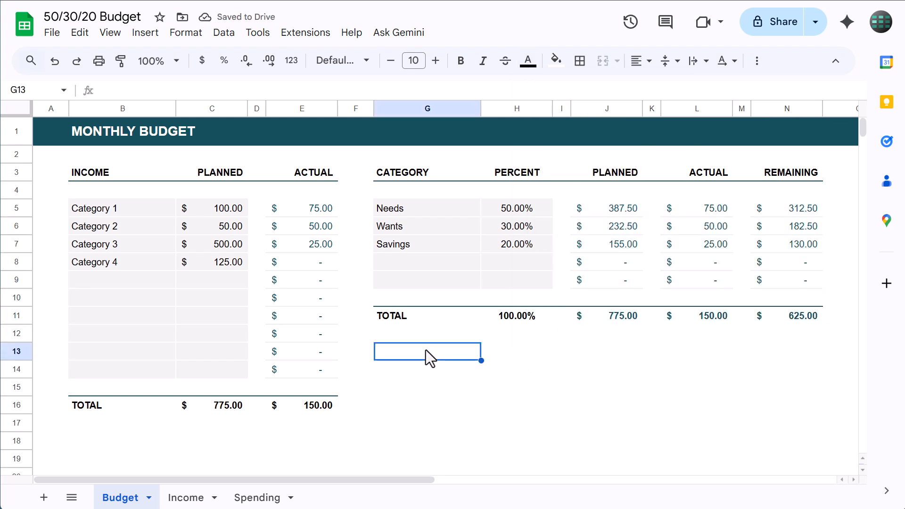